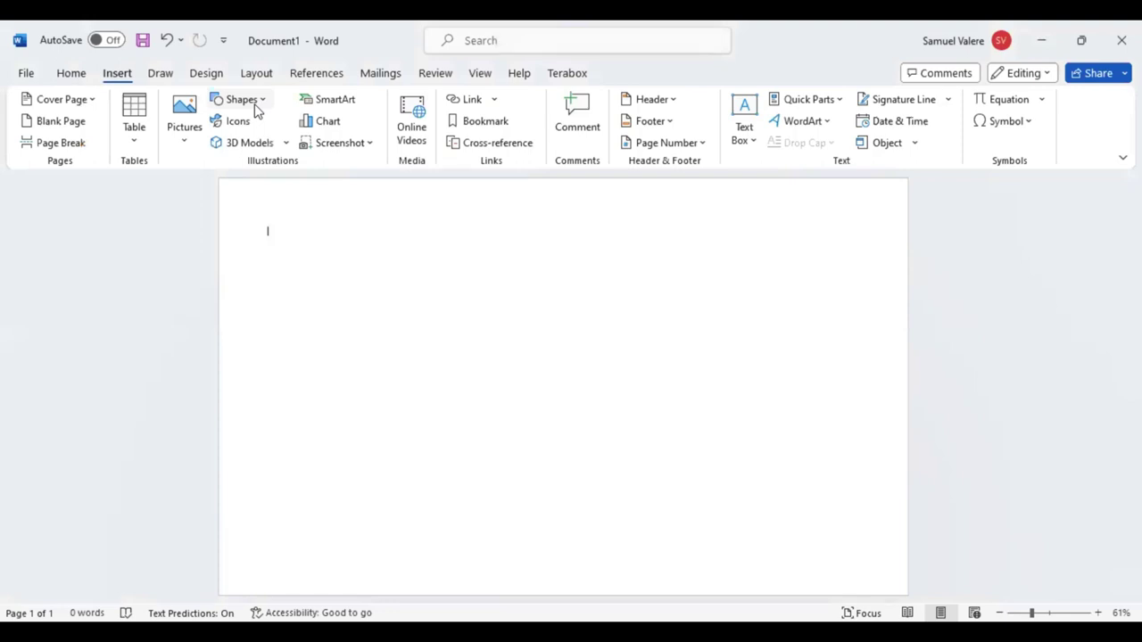
# - Draw a right triangle across the lower-left of the page, about 4.5" high by 6.98" wide
pyautogui.click(256, 107)
pyautogui.moveTo(238, 394); pyautogui.dragTo(581, 594)
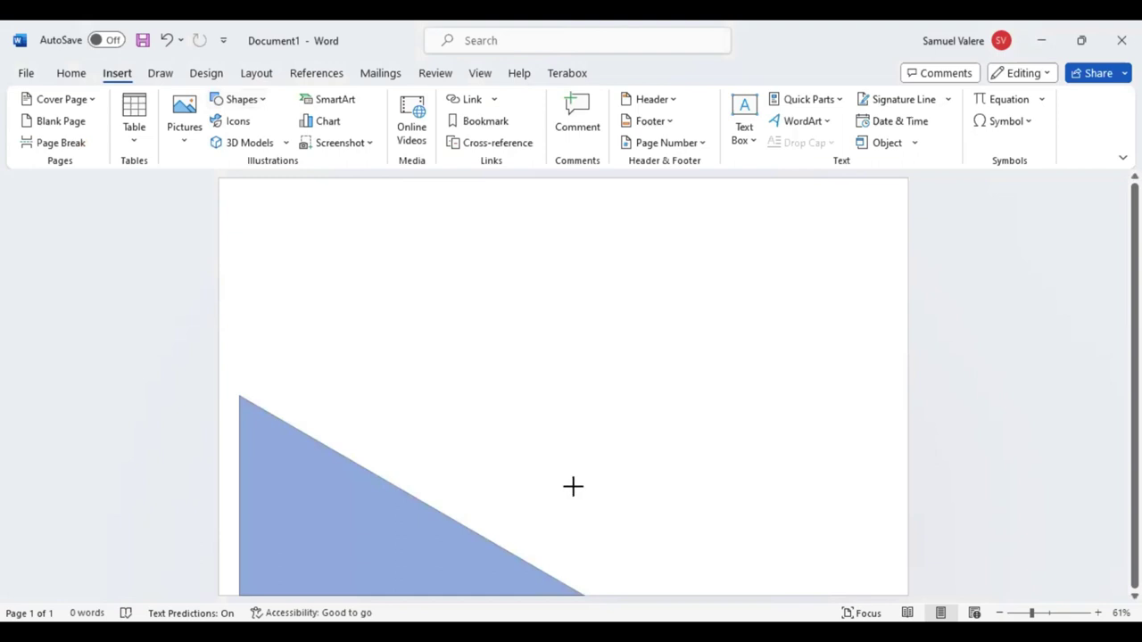
pyautogui.moveTo(571, 485); pyautogui.dragTo(573, 486)
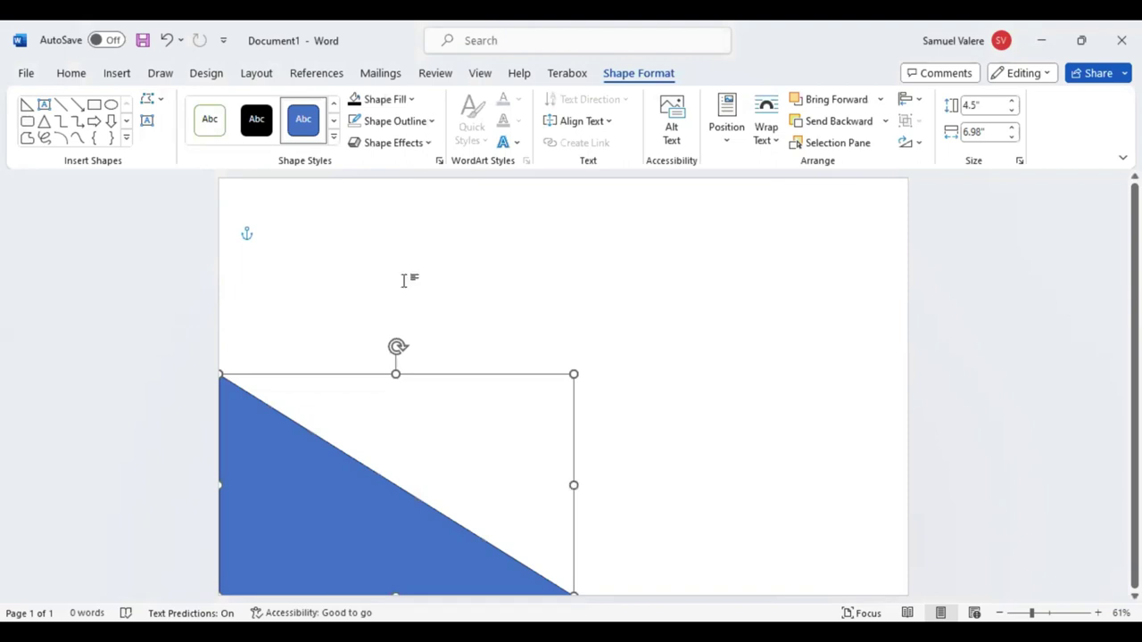
# - Widen the triangle to 7.19", fill it black with a soft 25 pt outer shadow, and add an overlapping copy
pyautogui.hotkey('ctrl', 'z')
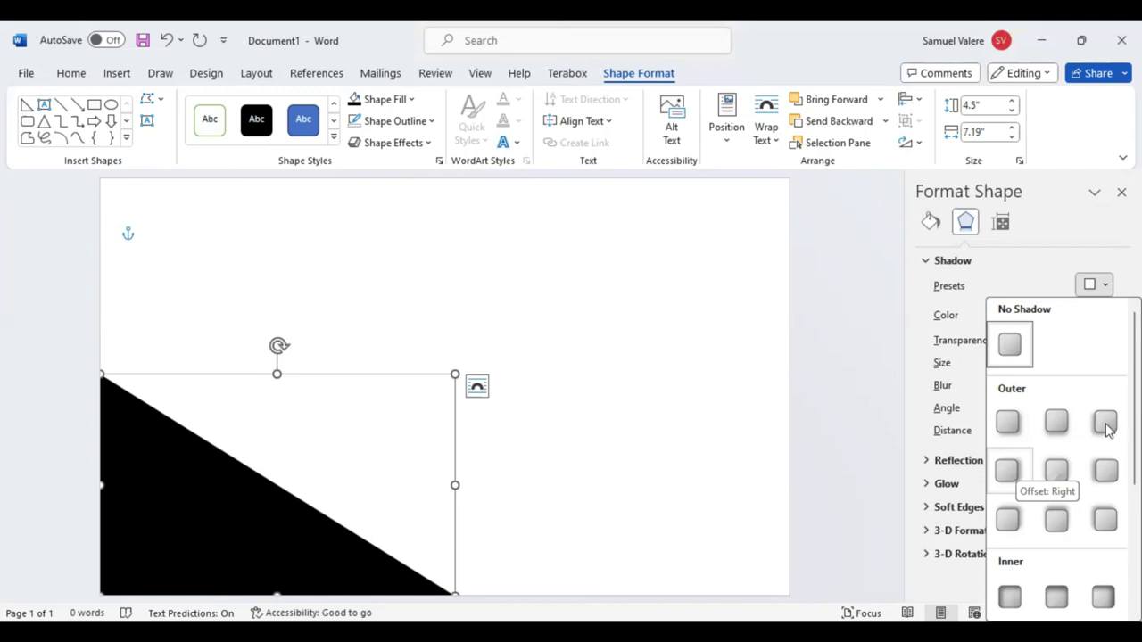
pyautogui.click(1105, 428)
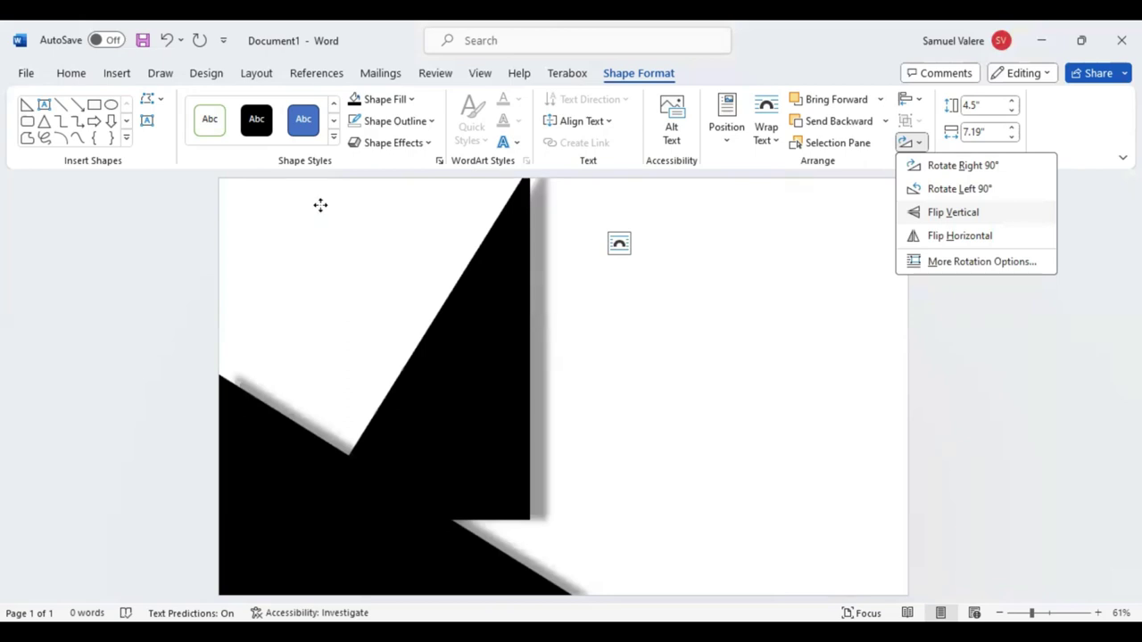
# - Flip the copied black triangle vertically and nudge it down to form the chevron
pyautogui.click(320, 206)
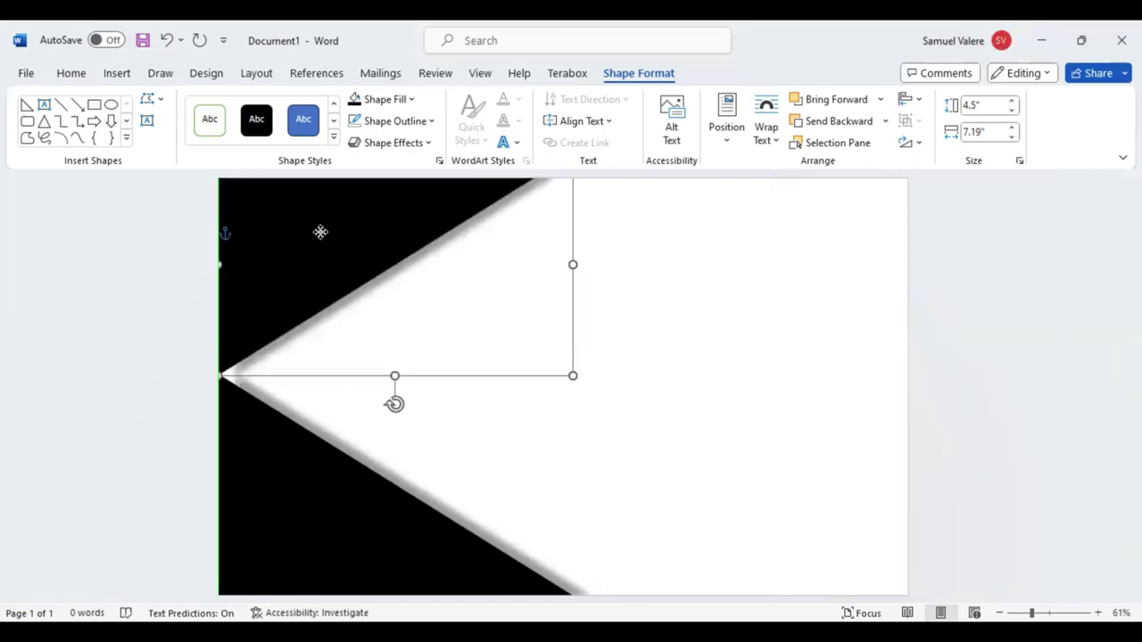
pyautogui.press('Down')
pyautogui.press('Down')
pyautogui.press('Down')
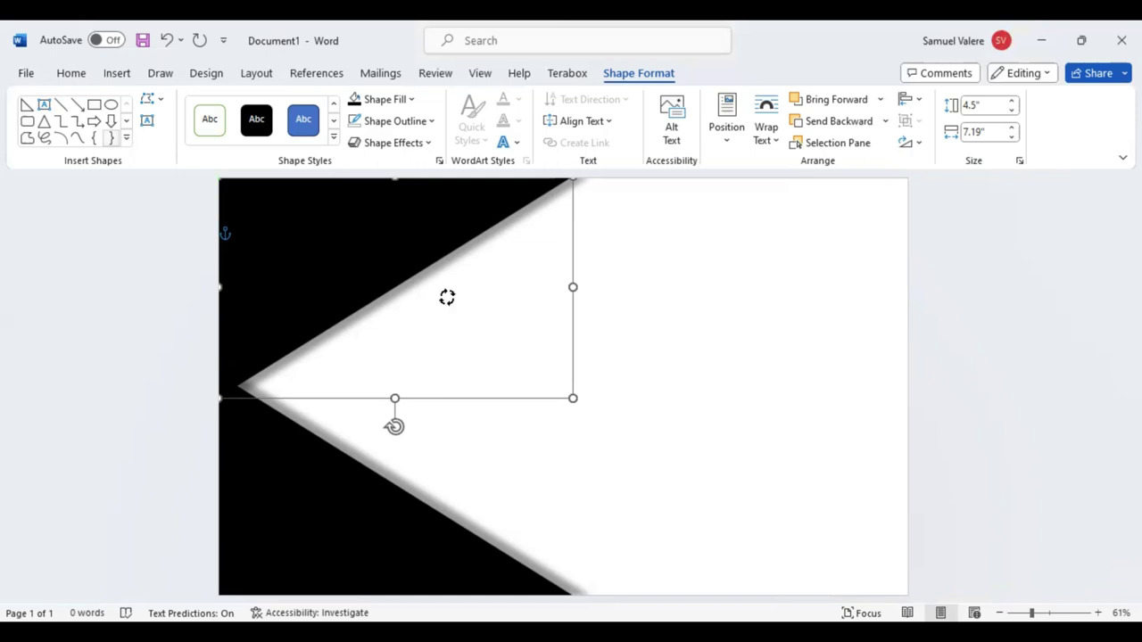
# - Rotate the blue triangle to point right, resize it to 4.19" by 5.25", and centre it on the left edge
pyautogui.hotkey('ctrl', 'z')
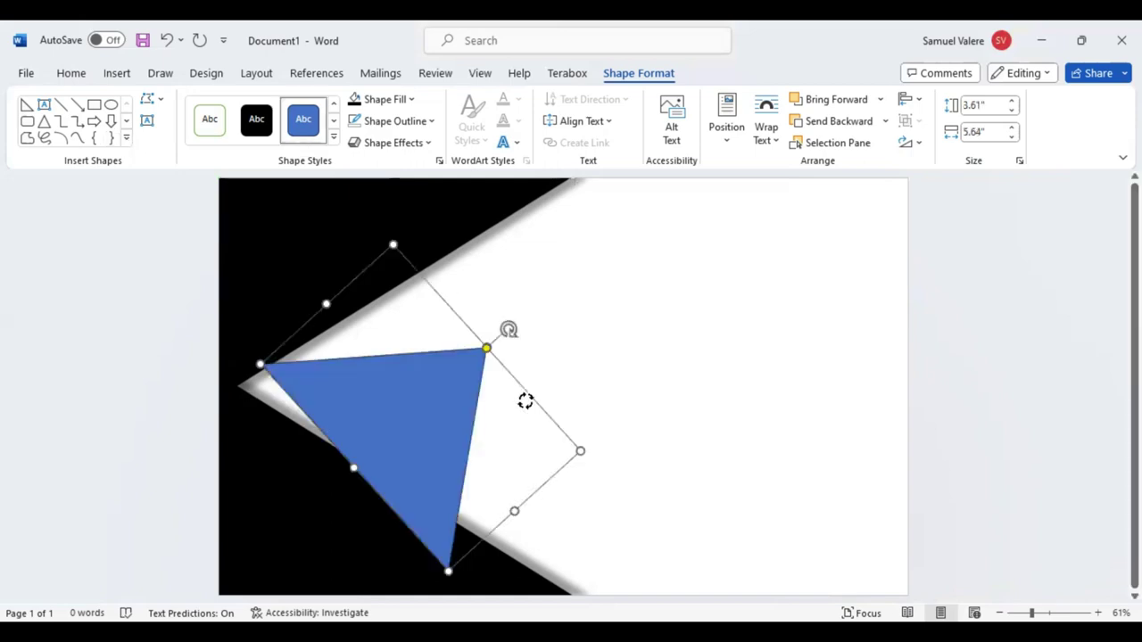
pyautogui.moveTo(525, 401); pyautogui.dragTo(529, 412)
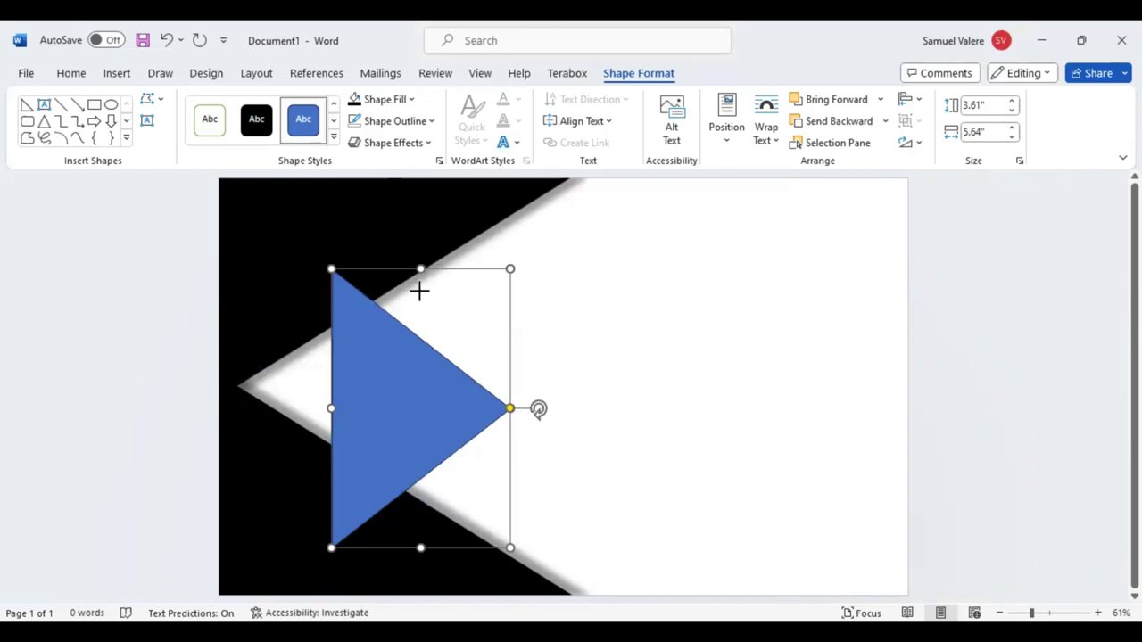
pyautogui.moveTo(420, 269); pyautogui.dragTo(419, 290)
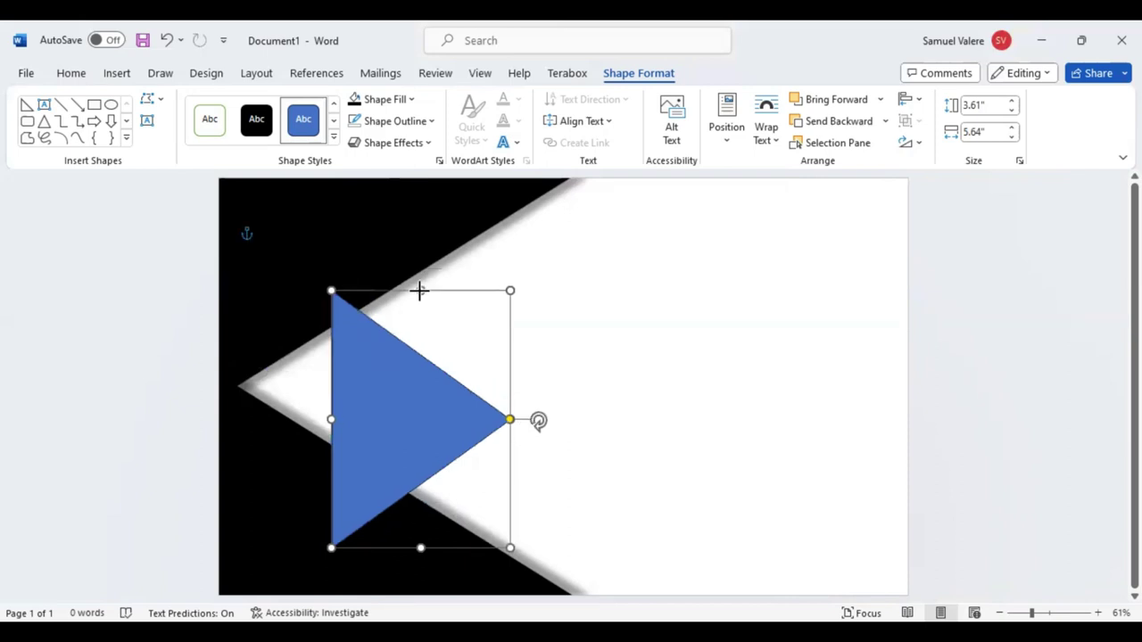
pyautogui.moveTo(305, 419); pyautogui.dragTo(274, 433)
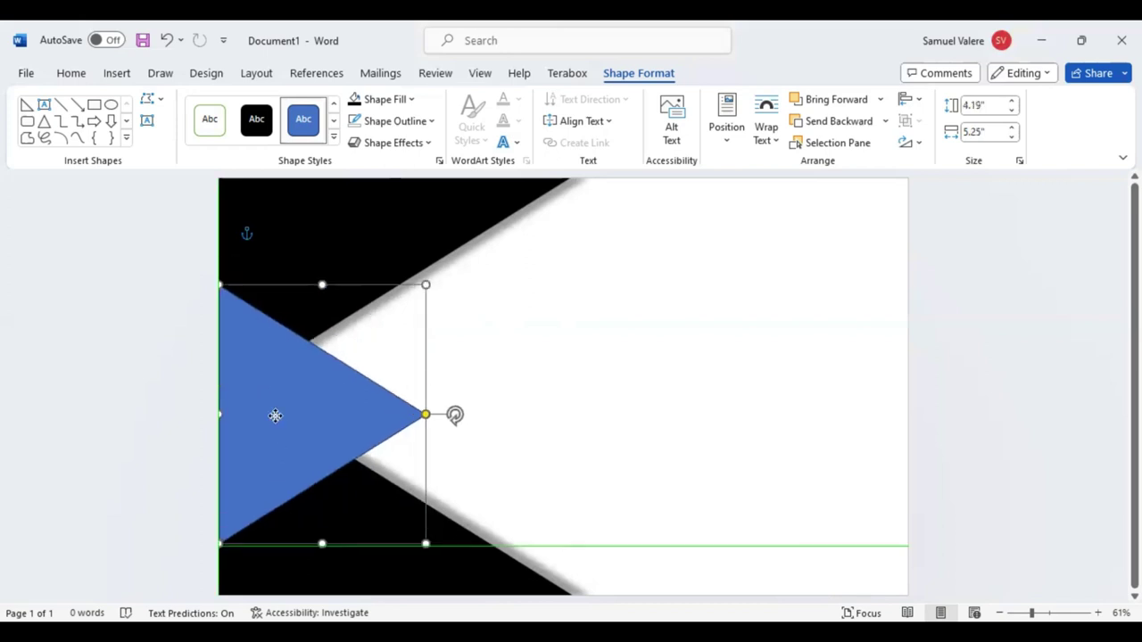
pyautogui.moveTo(274, 415); pyautogui.dragTo(277, 394)
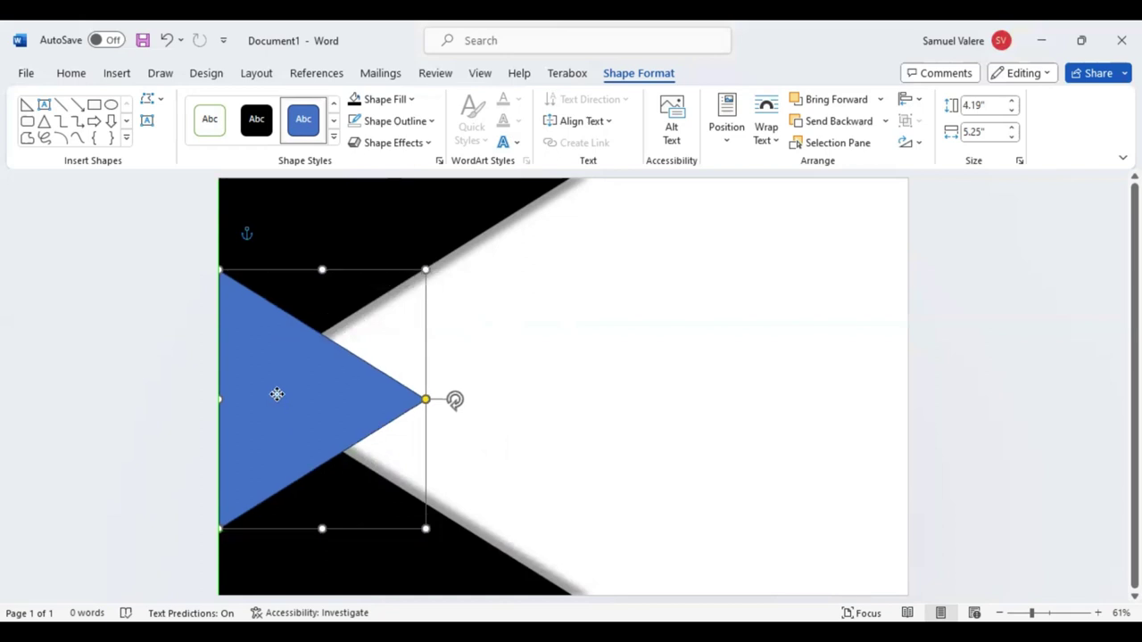
pyautogui.press('Up')
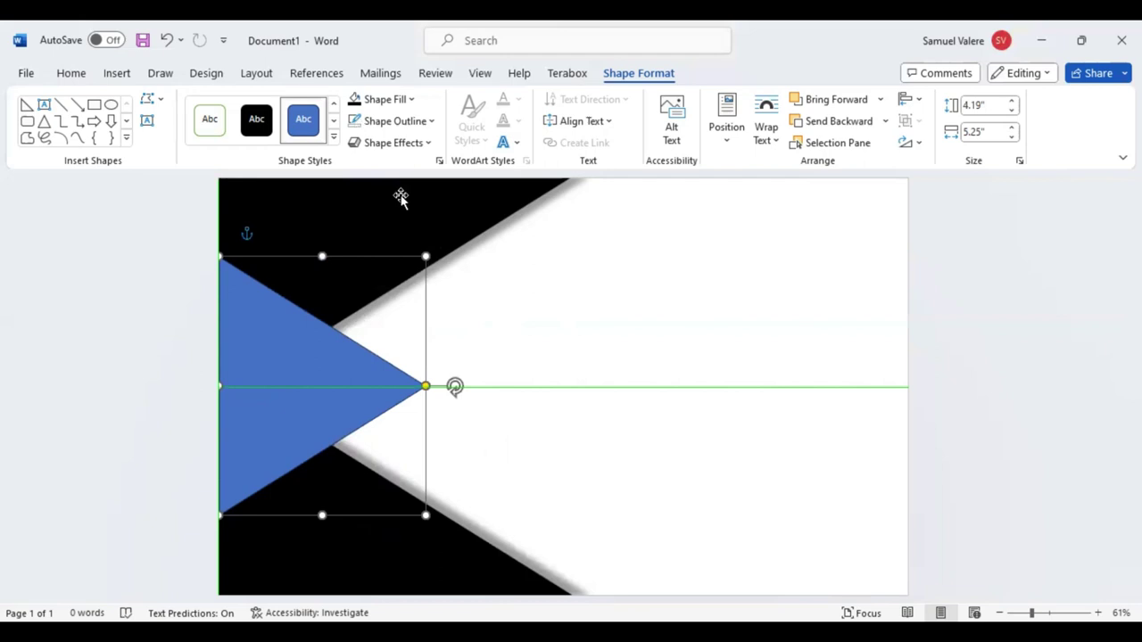
pyautogui.moveTo(463, 253); pyautogui.dragTo(463, 253)
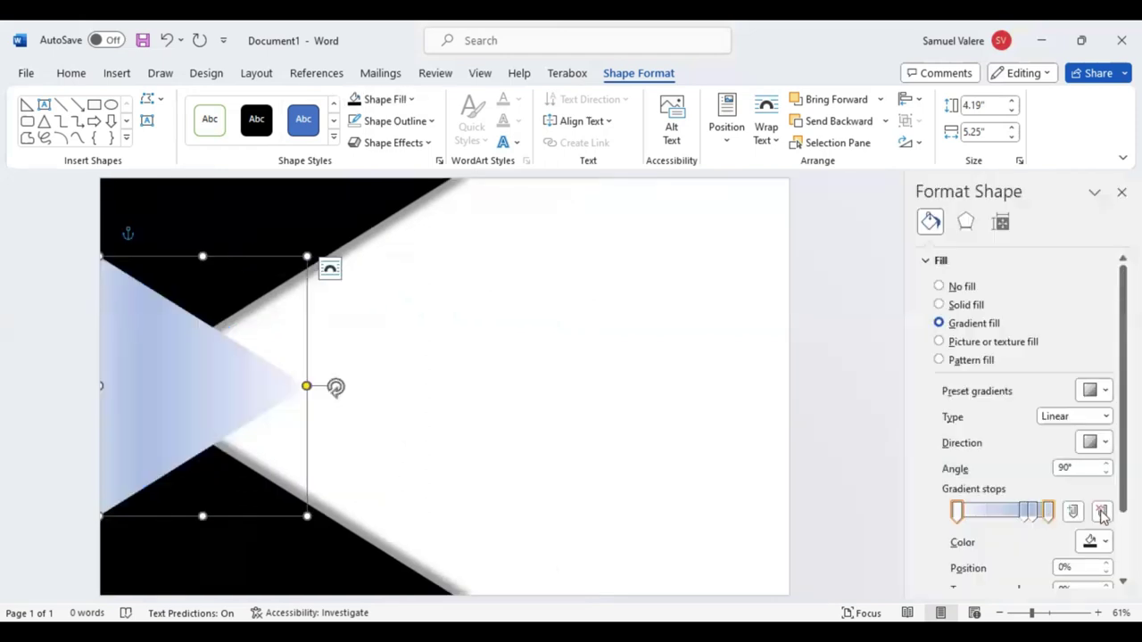
# - Remove the extra gradient stop so the fill runs from deep orange-red to bright orange
pyautogui.click(1101, 512)
pyautogui.click(1101, 515)
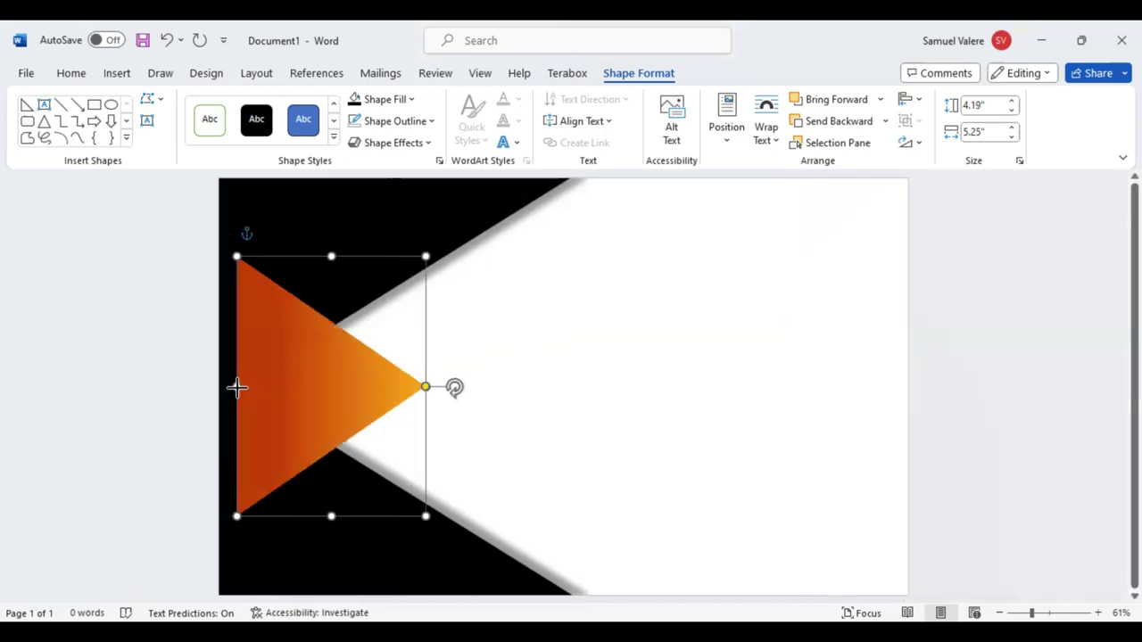
# - Stretch the orange triangle's base to the page edge and snap it to the vertical centre
pyautogui.moveTo(288, 387); pyautogui.dragTo(287, 387)
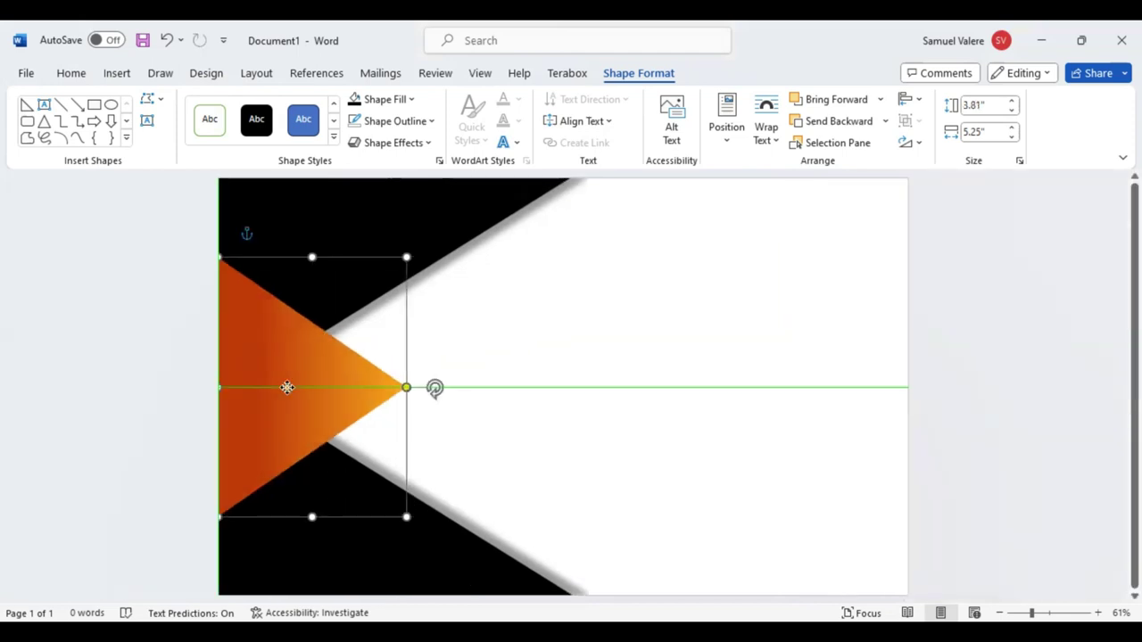
pyautogui.moveTo(287, 387); pyautogui.dragTo(311, 387)
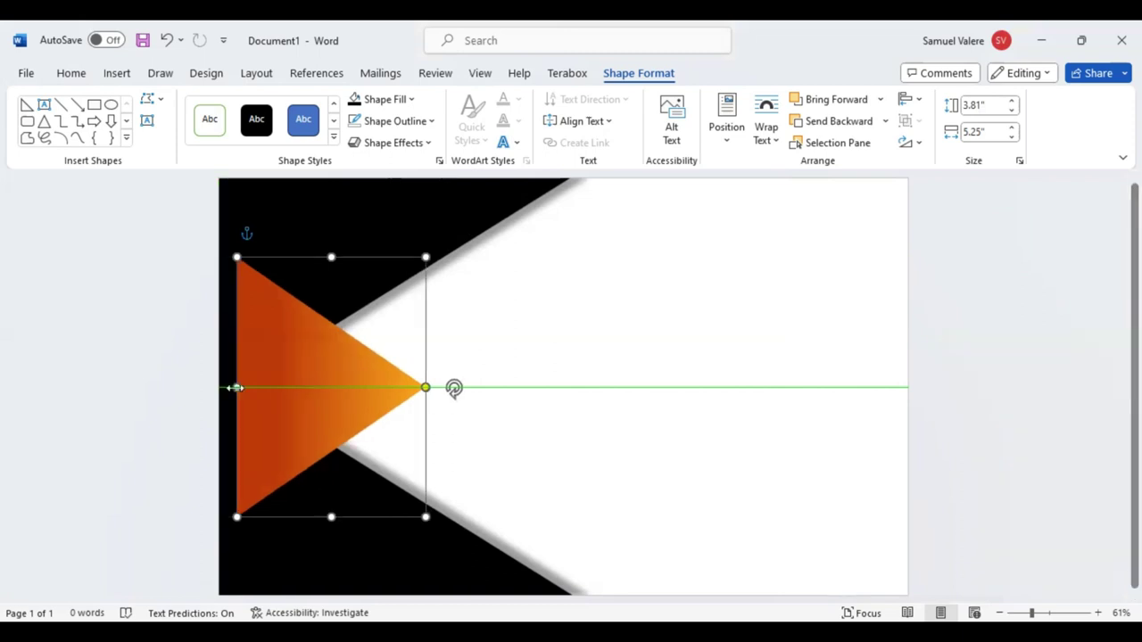
pyautogui.moveTo(235, 387); pyautogui.dragTo(218, 388)
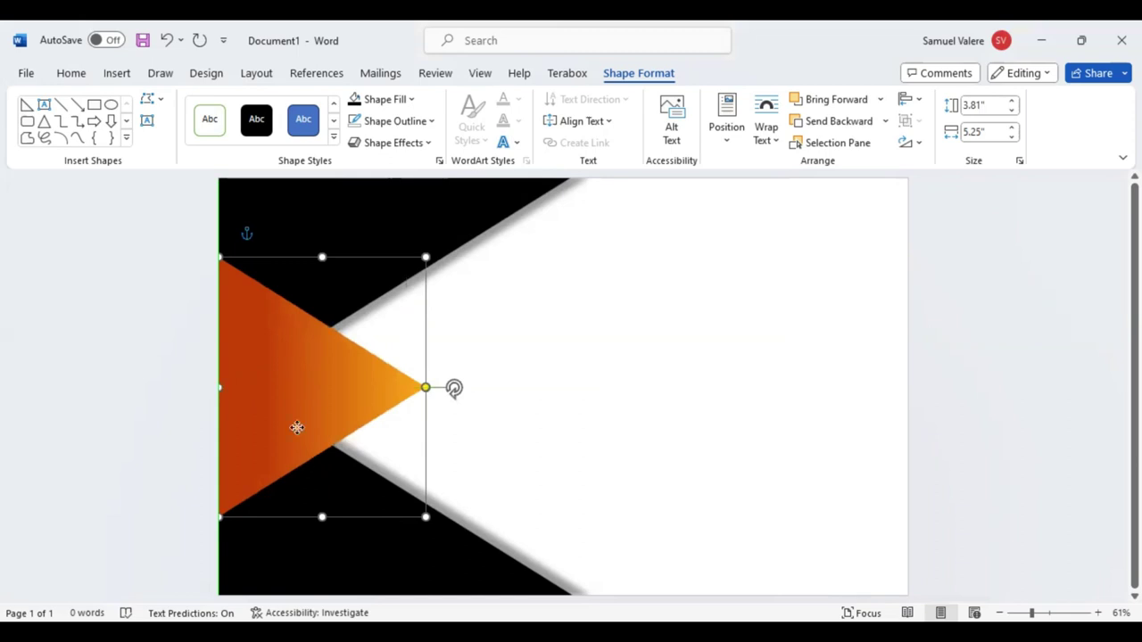
pyautogui.moveTo(299, 426); pyautogui.dragTo(327, 387)
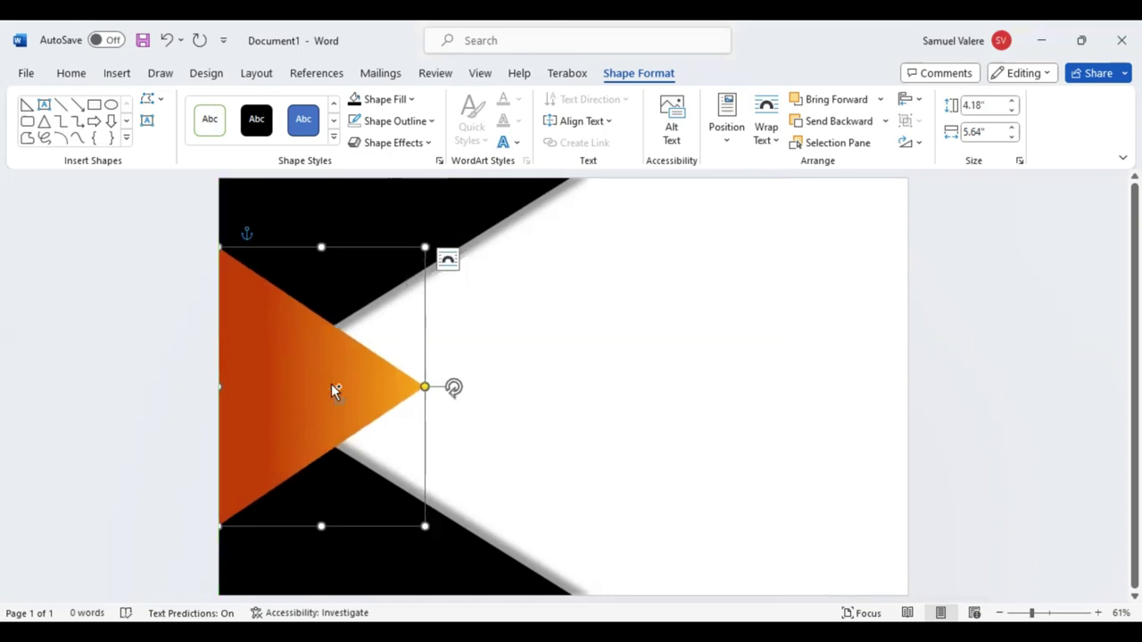
# - Paste a smaller orange copy against the left edge with a shadow: 60% transparency, 4 pt blur, 6 pt distance
pyautogui.press('Down')
pyautogui.press('Right')
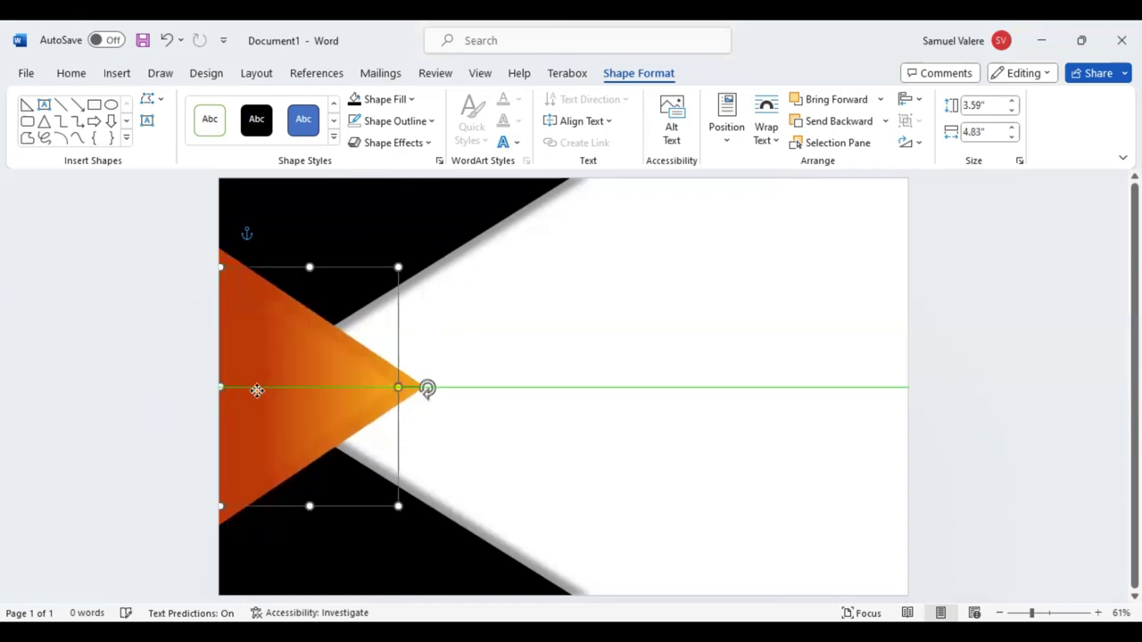
pyautogui.moveTo(257, 390); pyautogui.dragTo(257, 393)
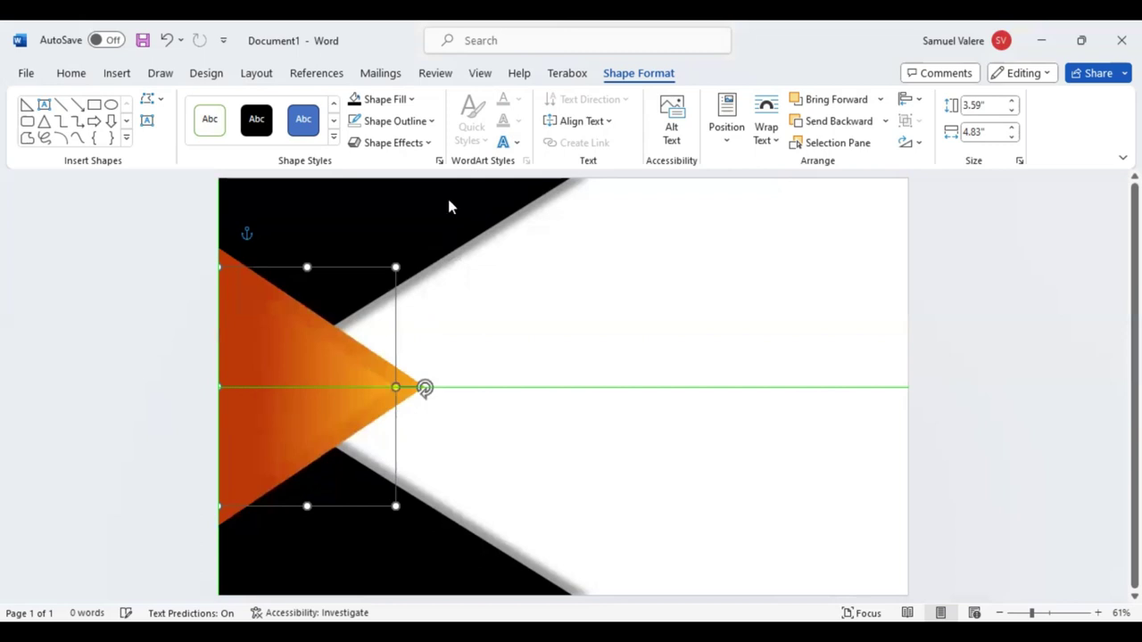
pyautogui.click(393, 143)
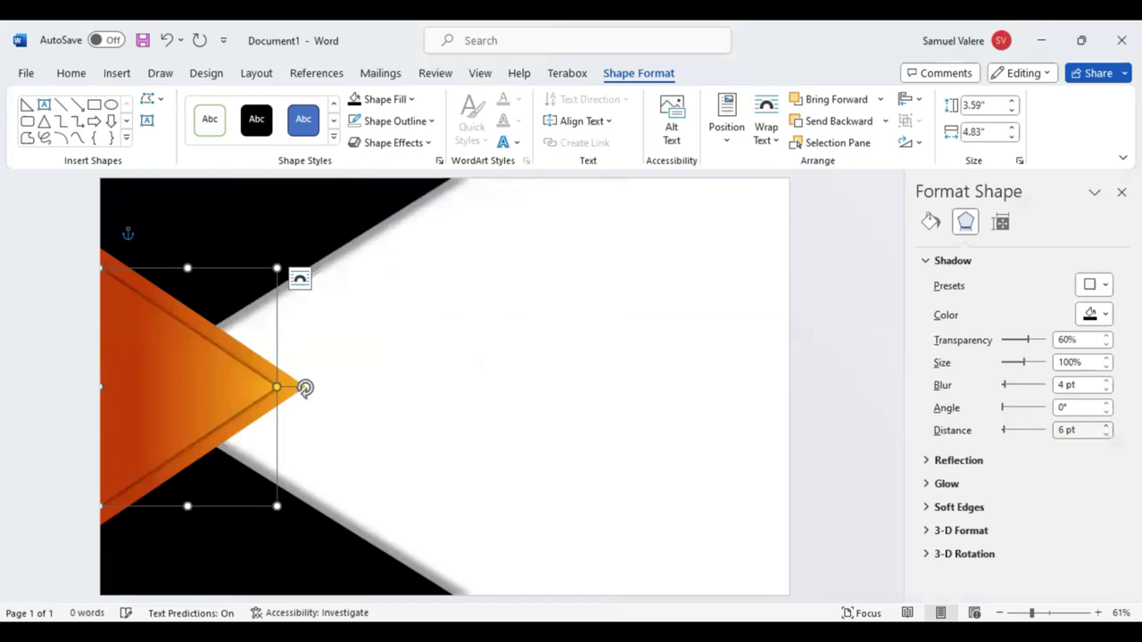
# - Soften the inner shadow and give the larger orange triangle a shadow with 11 pt distance and 10 pt blur
pyautogui.click(1107, 381)
pyautogui.click(1108, 381)
pyautogui.click(1107, 381)
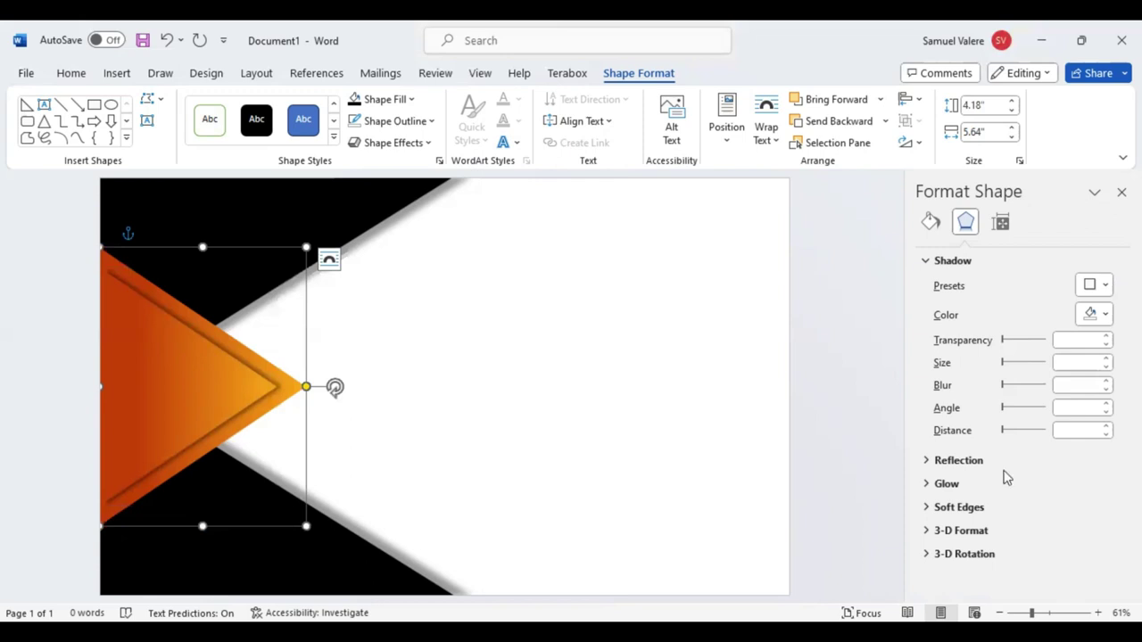
pyautogui.click(1106, 428)
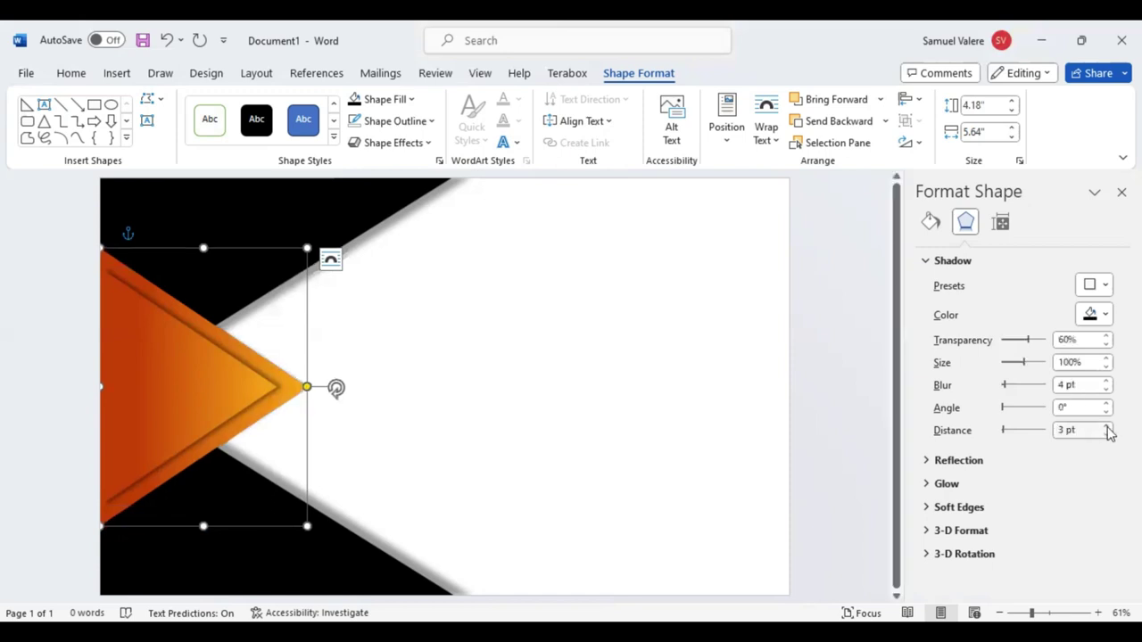
pyautogui.click(1105, 427)
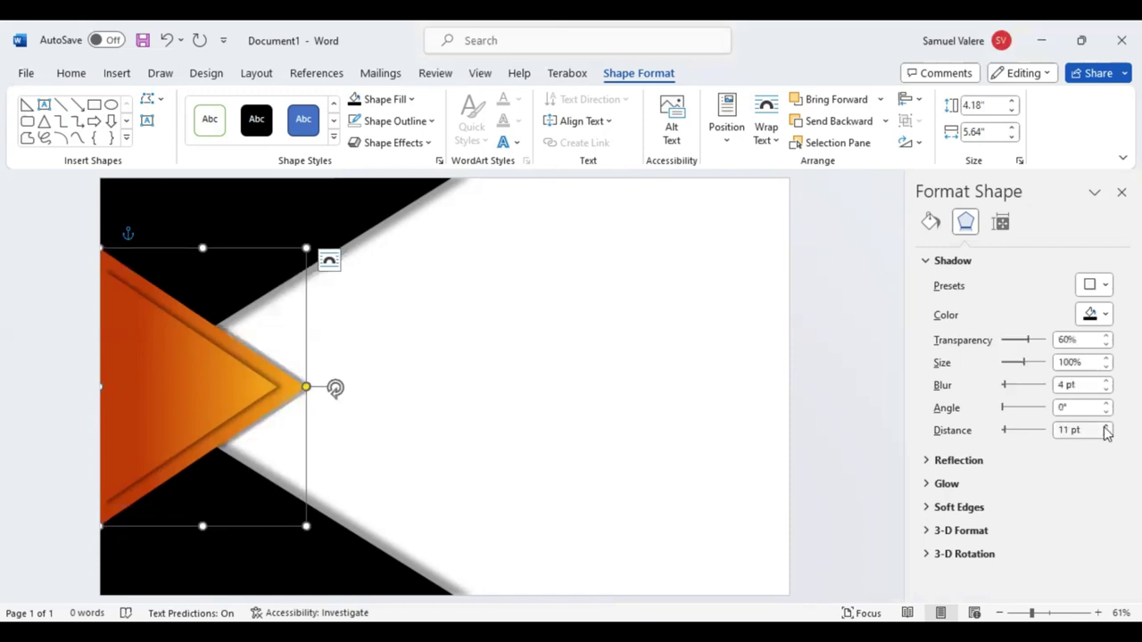
pyautogui.click(1106, 380)
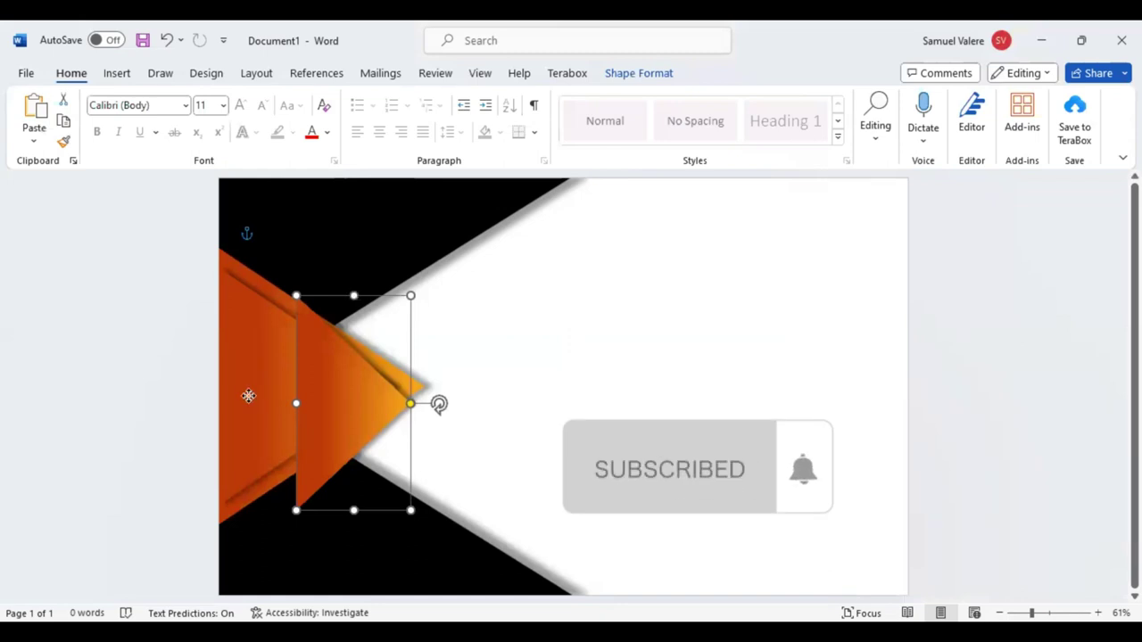
# - Snap the new 1.99" by 3.86" inner triangle to the left edge and pull its base in
pyautogui.moveTo(248, 395); pyautogui.dragTo(223, 392)
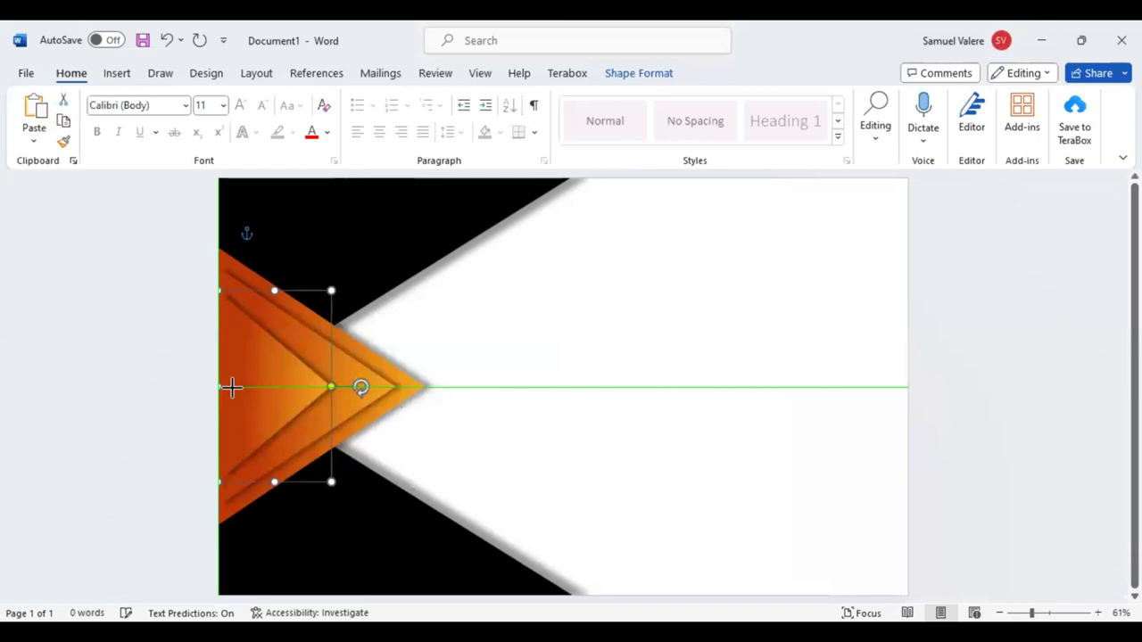
pyautogui.moveTo(231, 386); pyautogui.dragTo(232, 386)
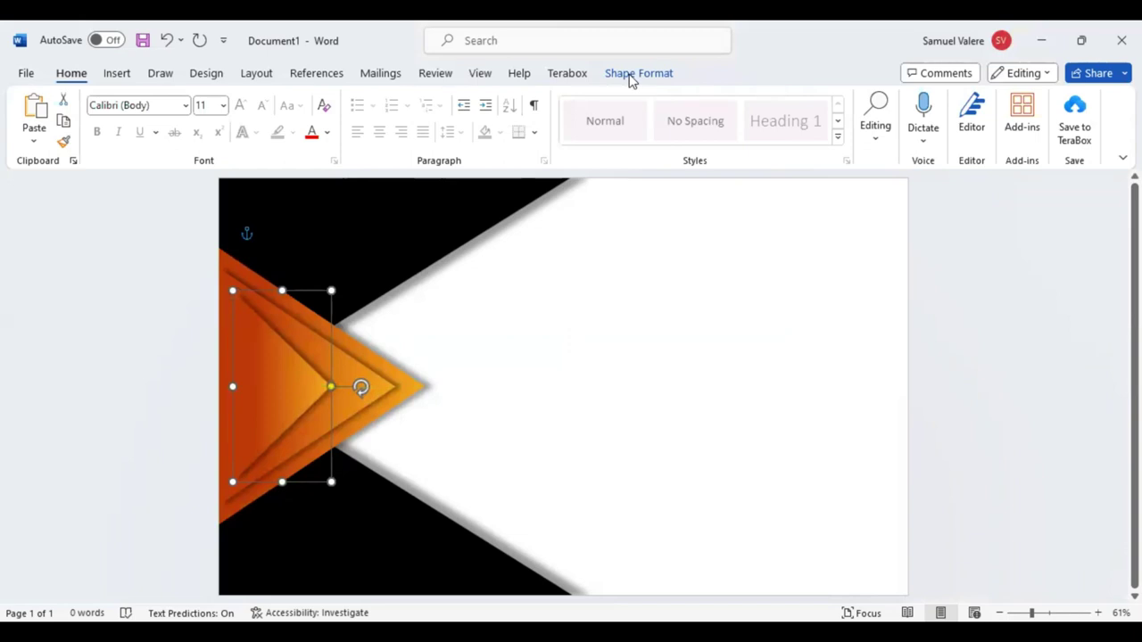
pyautogui.click(629, 73)
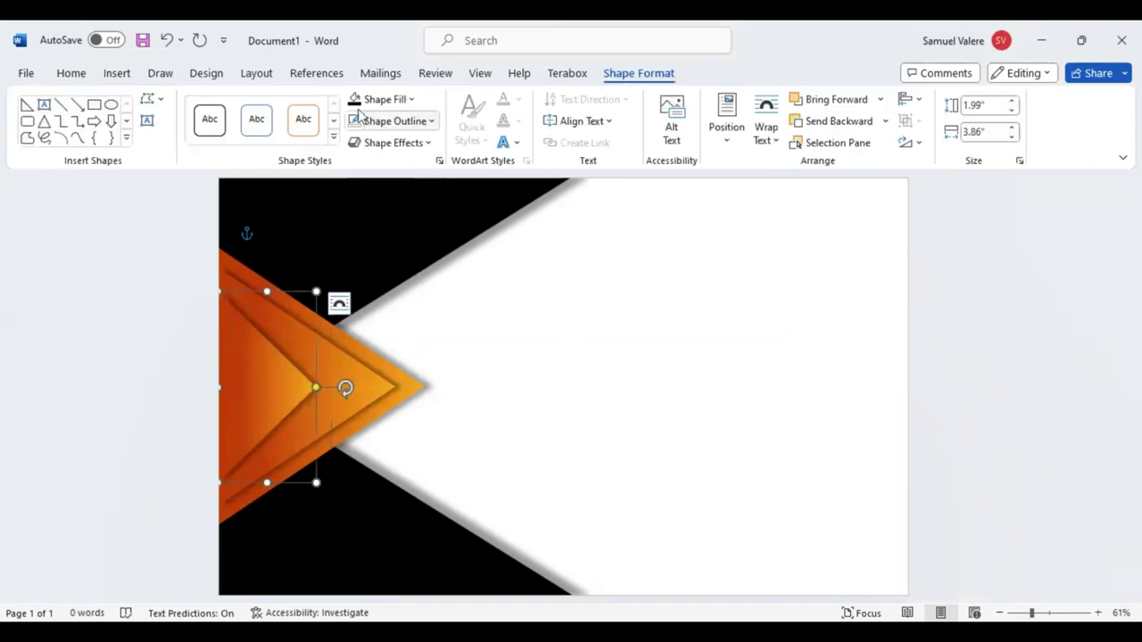
# - Draw and undo a trial right triangle, then reshape the orange pieces into a compact chevron arrowhead
pyautogui.click(25, 106)
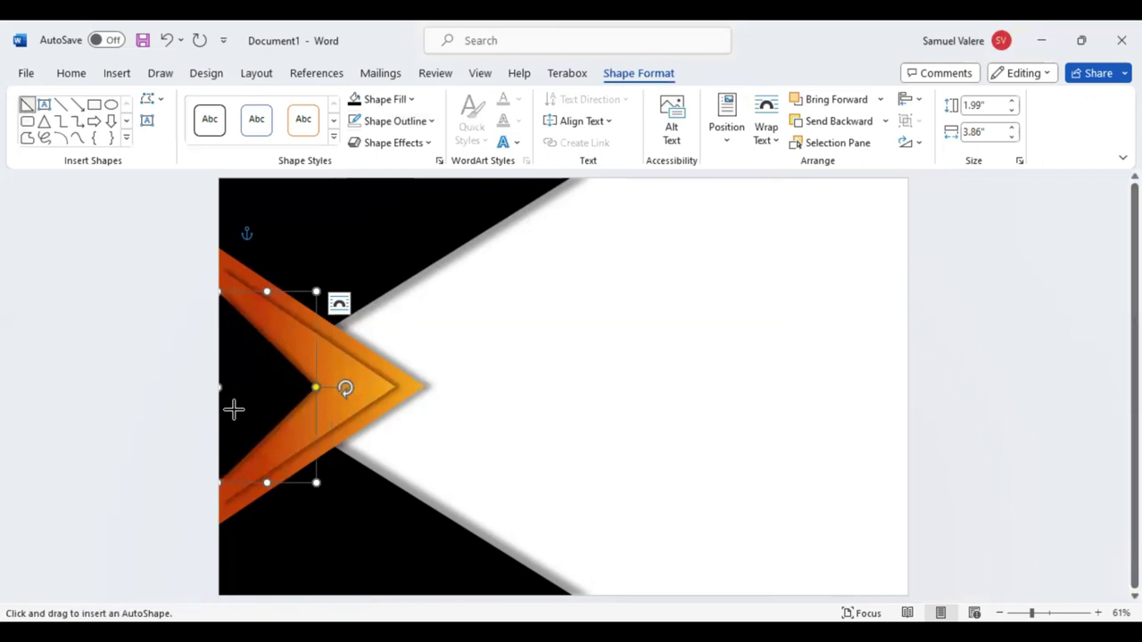
pyautogui.moveTo(234, 410); pyautogui.dragTo(394, 566)
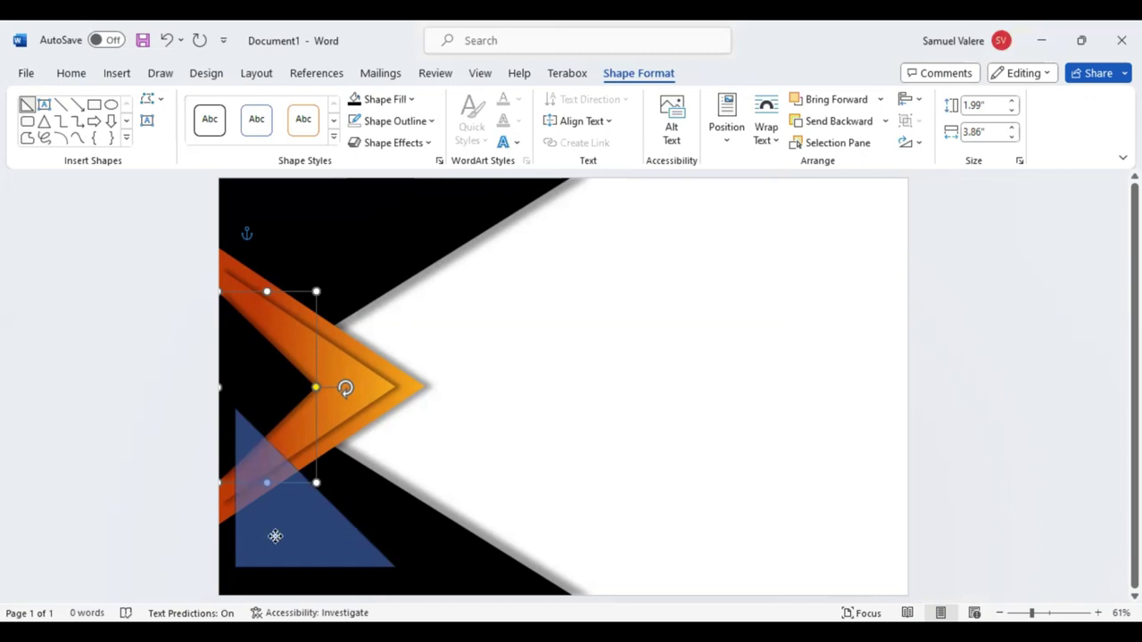
pyautogui.hotkey('ctrl', 'z')
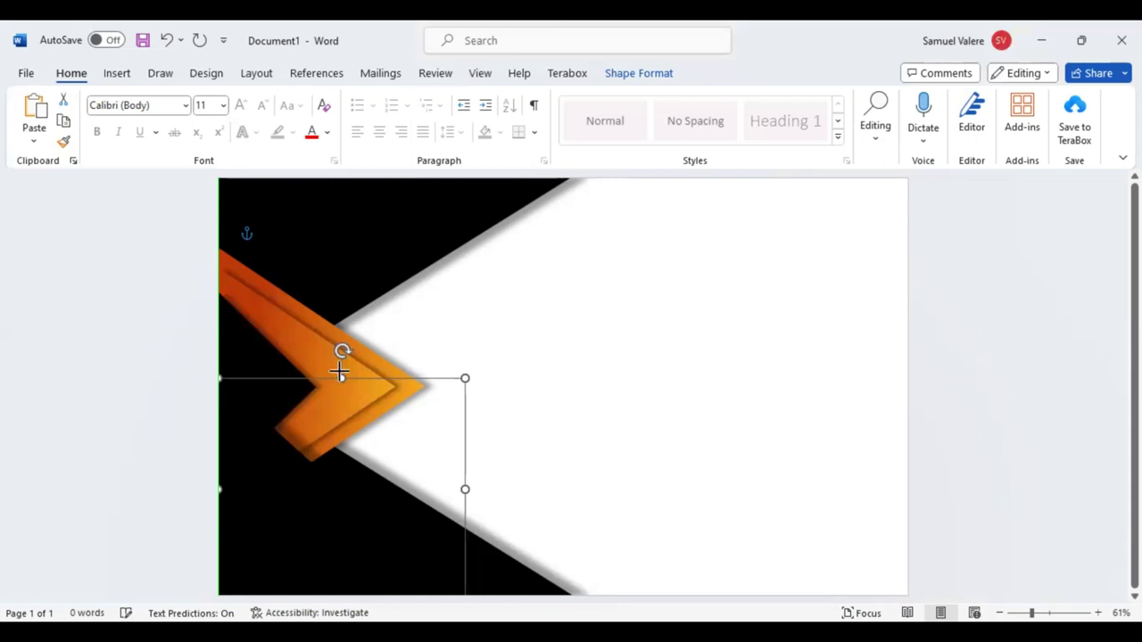
pyautogui.moveTo(339, 377); pyautogui.dragTo(339, 370)
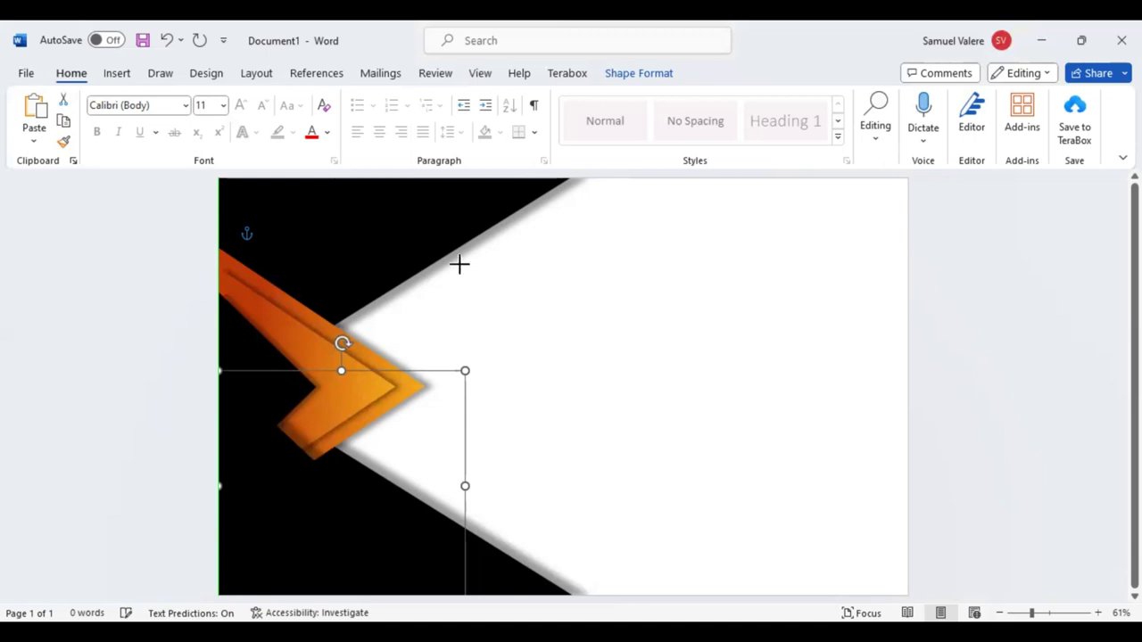
pyautogui.moveTo(459, 264); pyautogui.dragTo(454, 264)
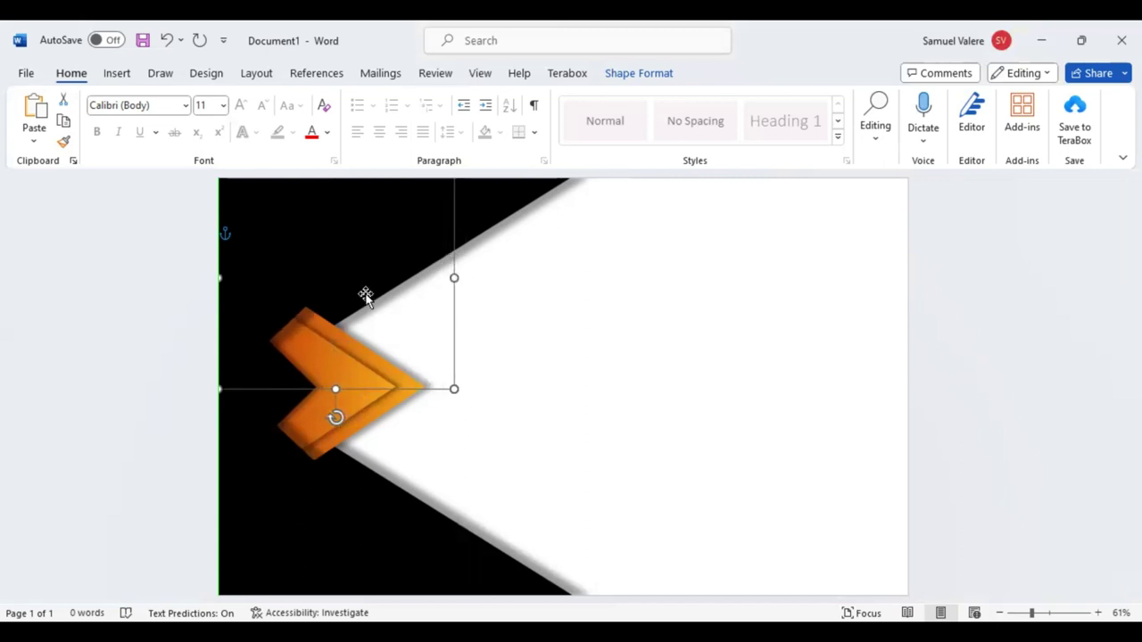
# - Send the selected orange piece backward, then widen, flip and reposition it
pyautogui.click(642, 77)
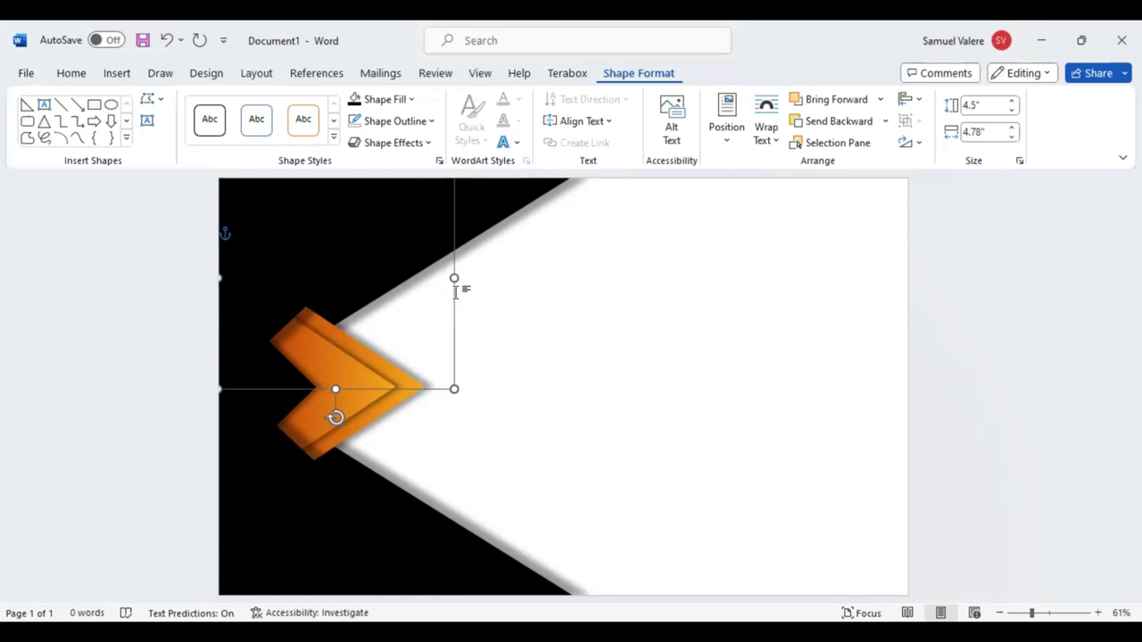
pyautogui.click(831, 122)
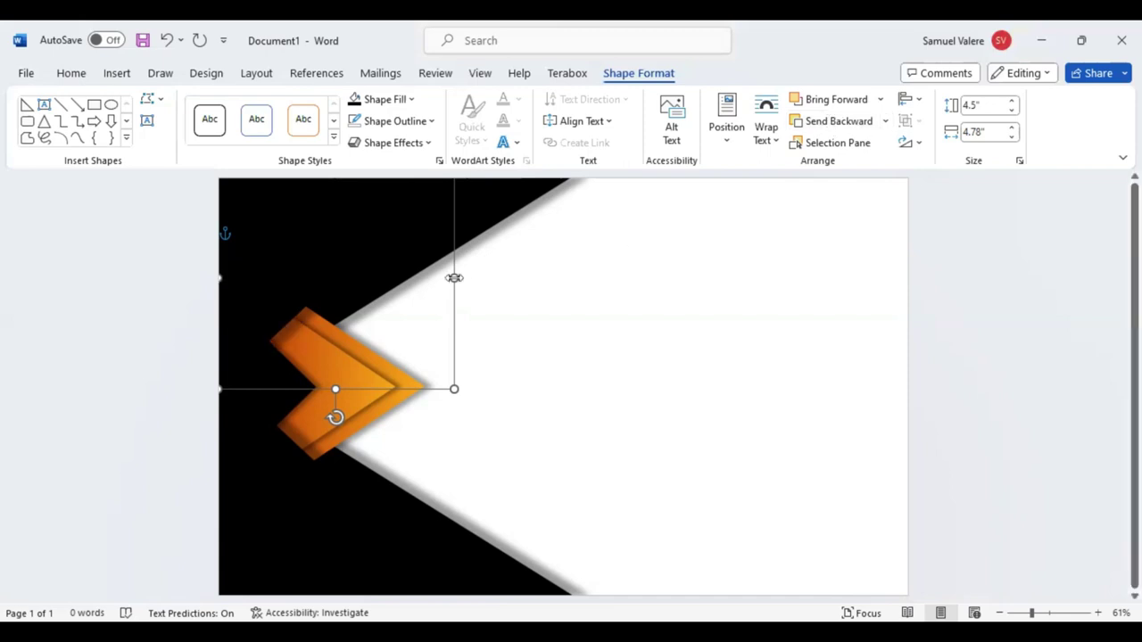
pyautogui.moveTo(454, 278); pyautogui.dragTo(474, 402)
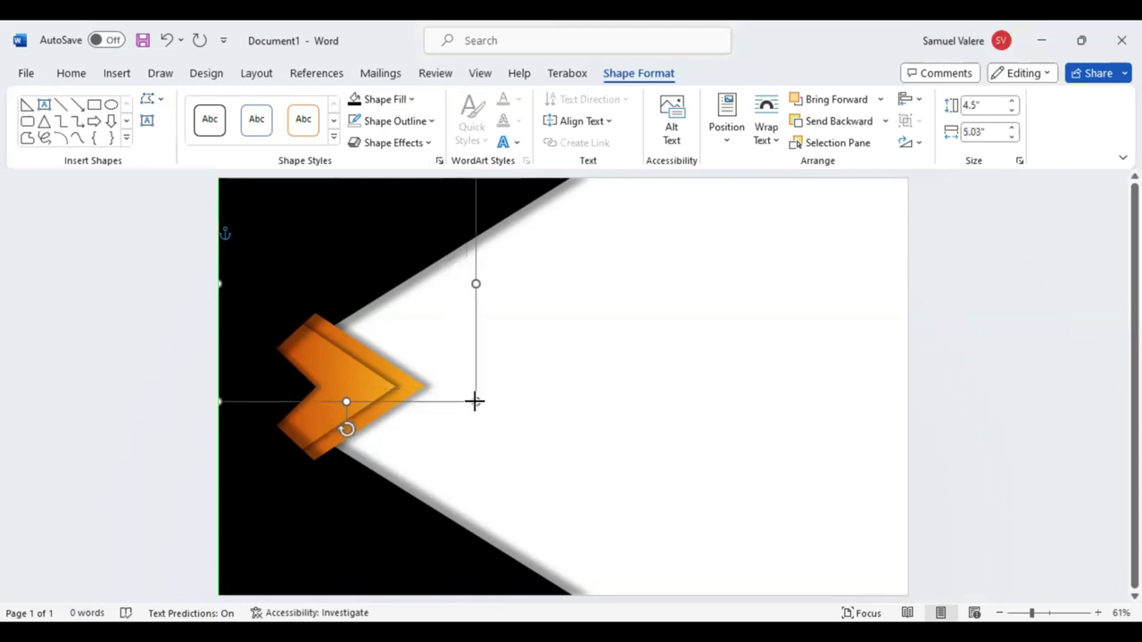
pyautogui.moveTo(475, 401); pyautogui.dragTo(463, 365)
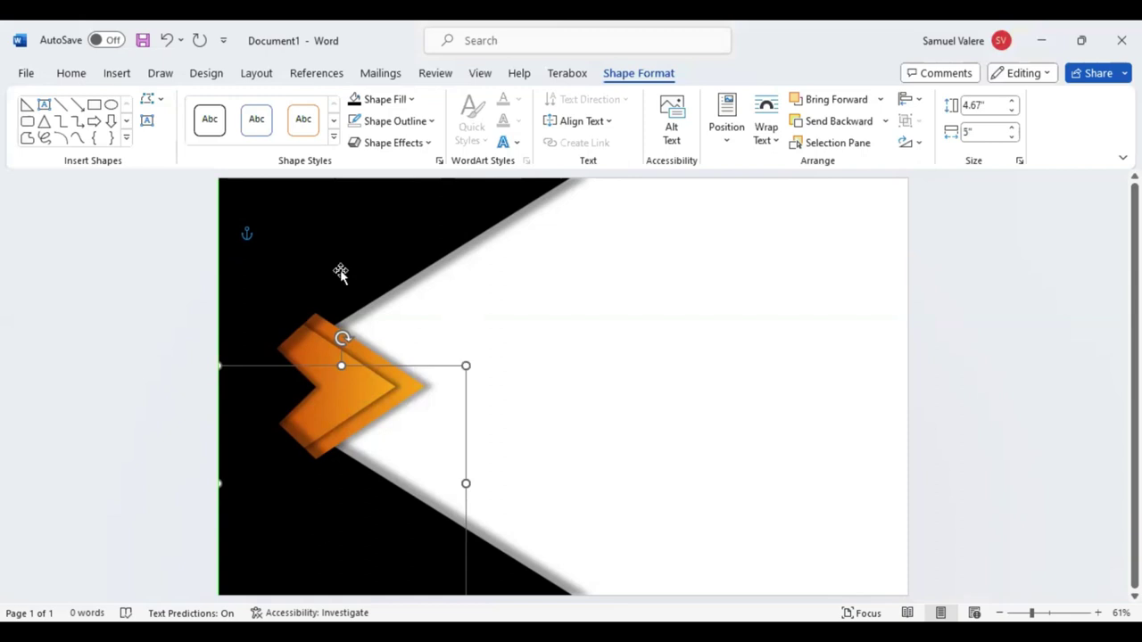
# - Nudge the other orange chevron piece left and draw a text box in the upper-right white area
pyautogui.click(322, 234)
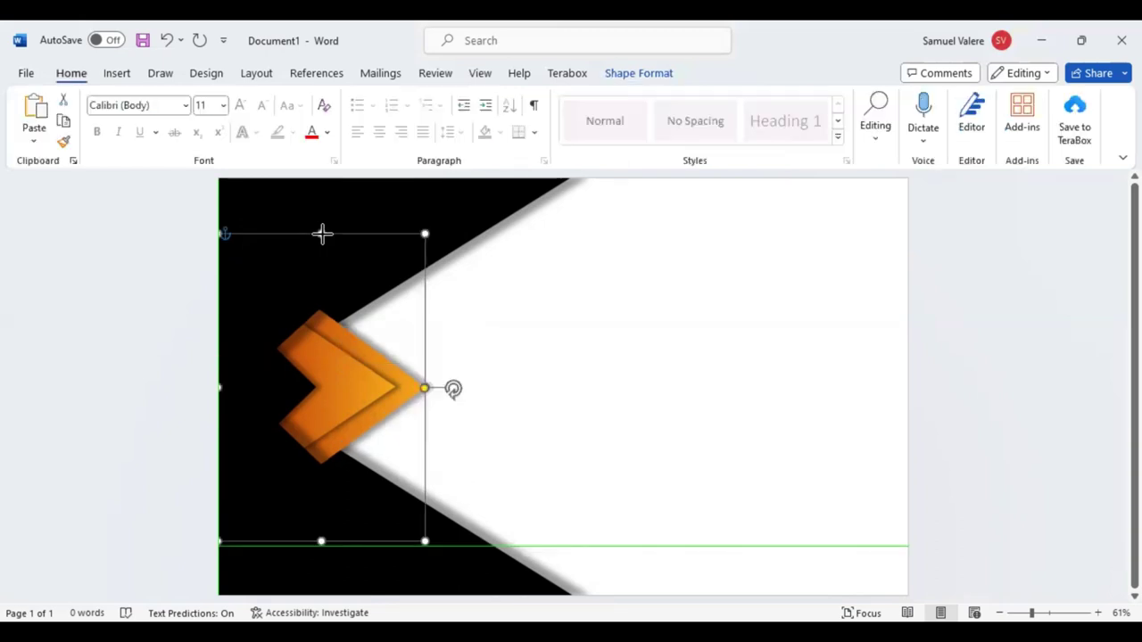
pyautogui.click(331, 385)
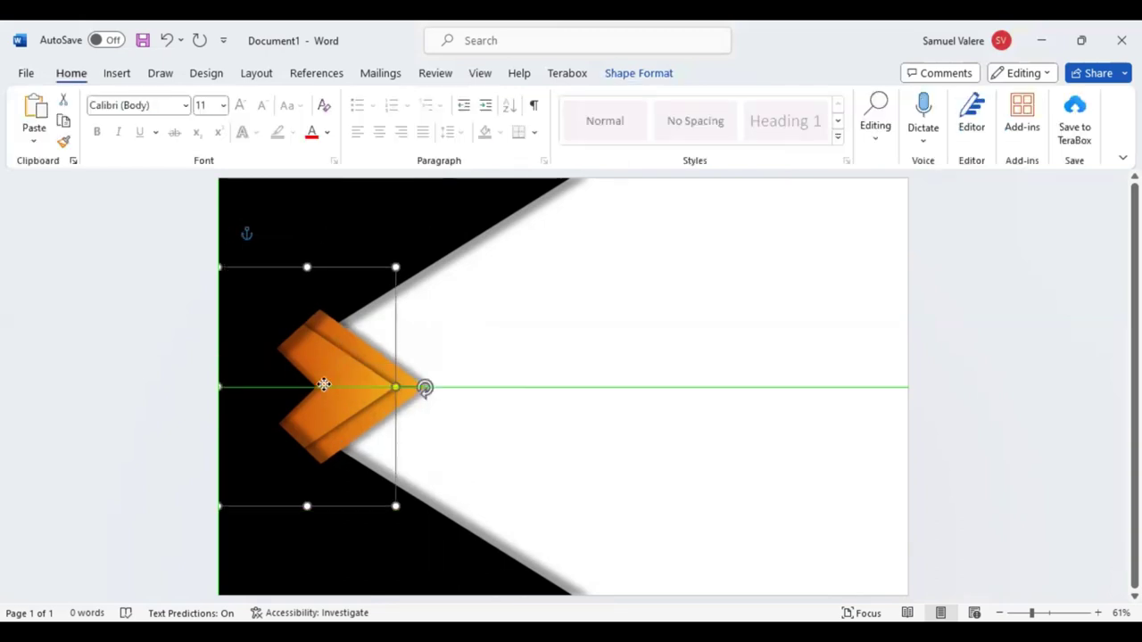
pyautogui.press('Left')
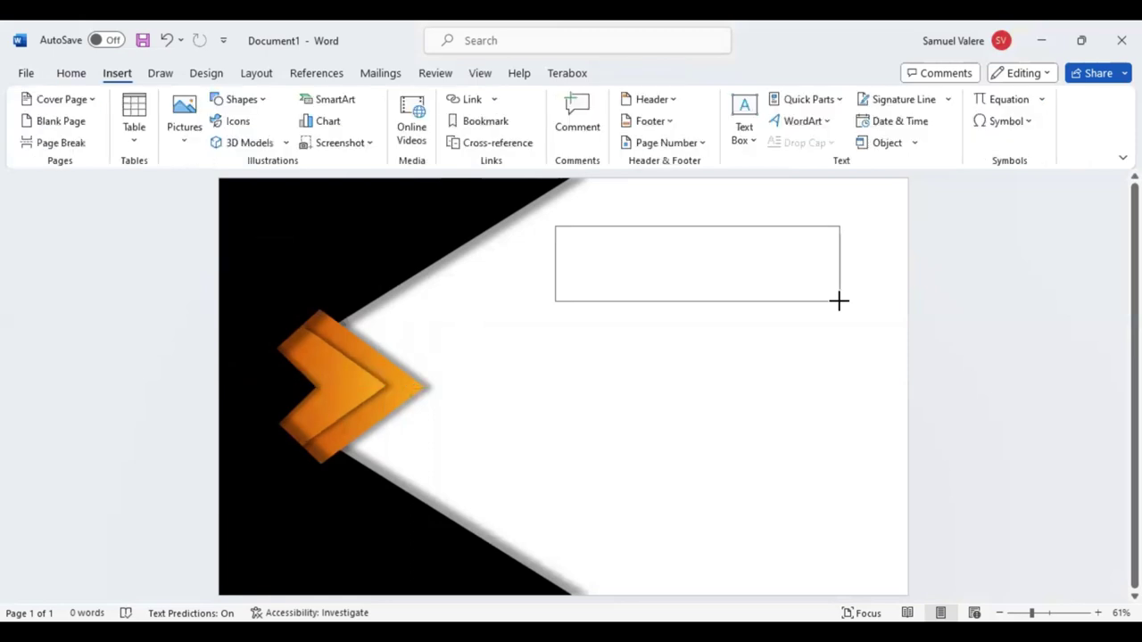
pyautogui.moveTo(838, 301); pyautogui.dragTo(845, 285)
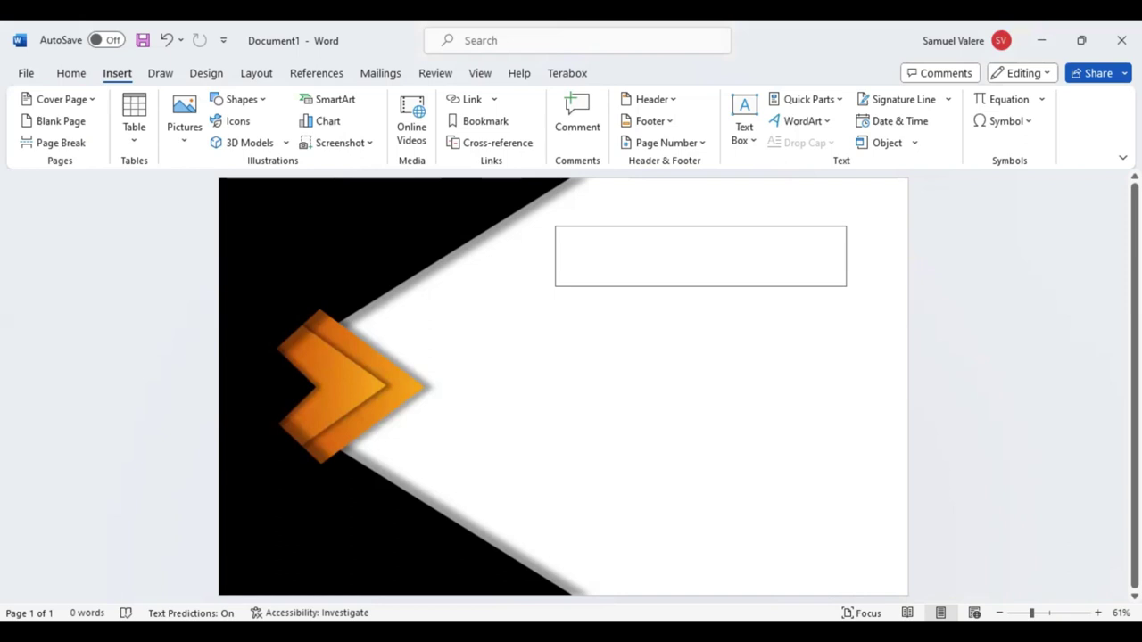
# - Type CERTIFICATE in the top-right text box and centre it
pyautogui.moveTo(554, 226); pyautogui.dragTo(845, 285)
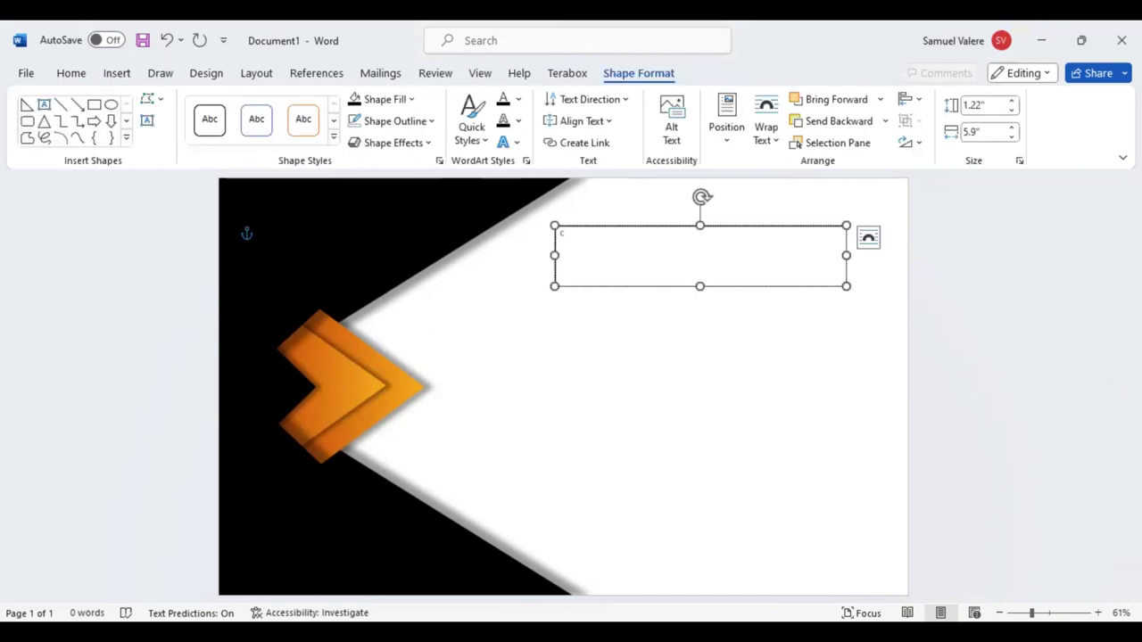
pyautogui.write('ertificat')
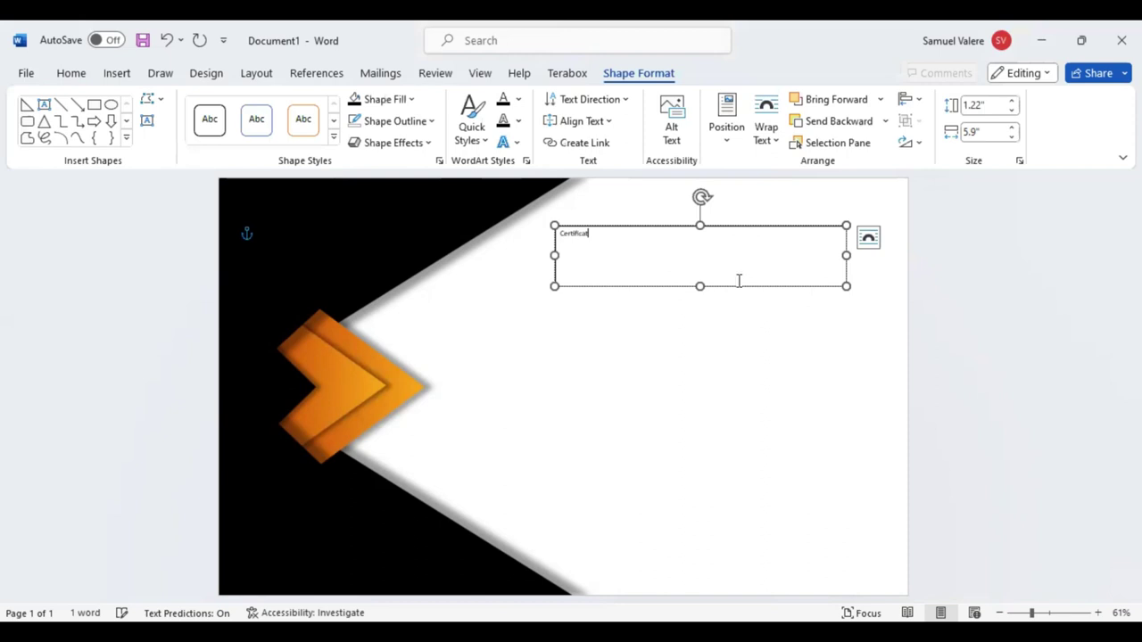
pyautogui.write('e')
pyautogui.hotkey('ctrl', 'a')
pyautogui.hotkey('alt', 'n')
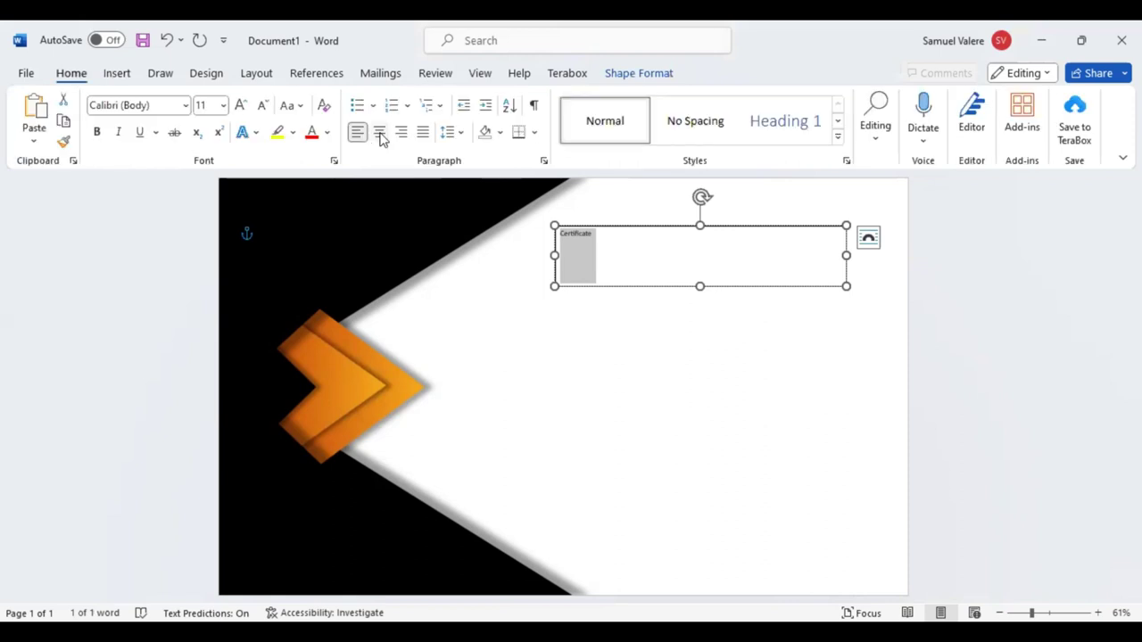
pyautogui.hotkey('ctrl', 'e')
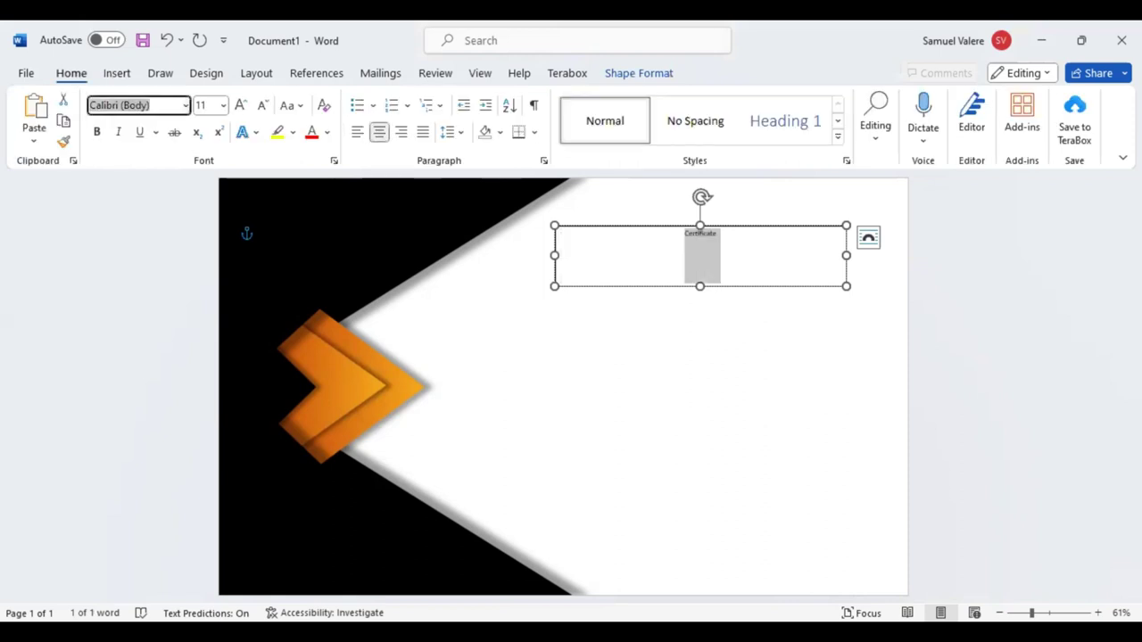
# - Set the heading in Georgia at 72 pt and open the Font dialog's spacing settings
pyautogui.write('Georgia')
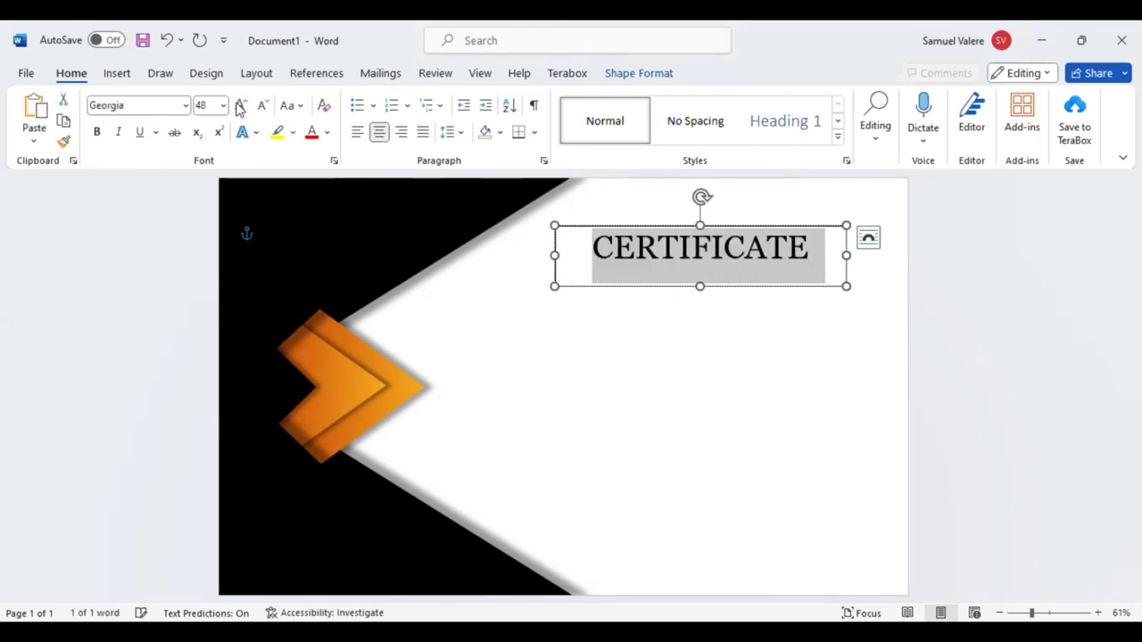
pyautogui.click(240, 105)
pyautogui.click(240, 105)
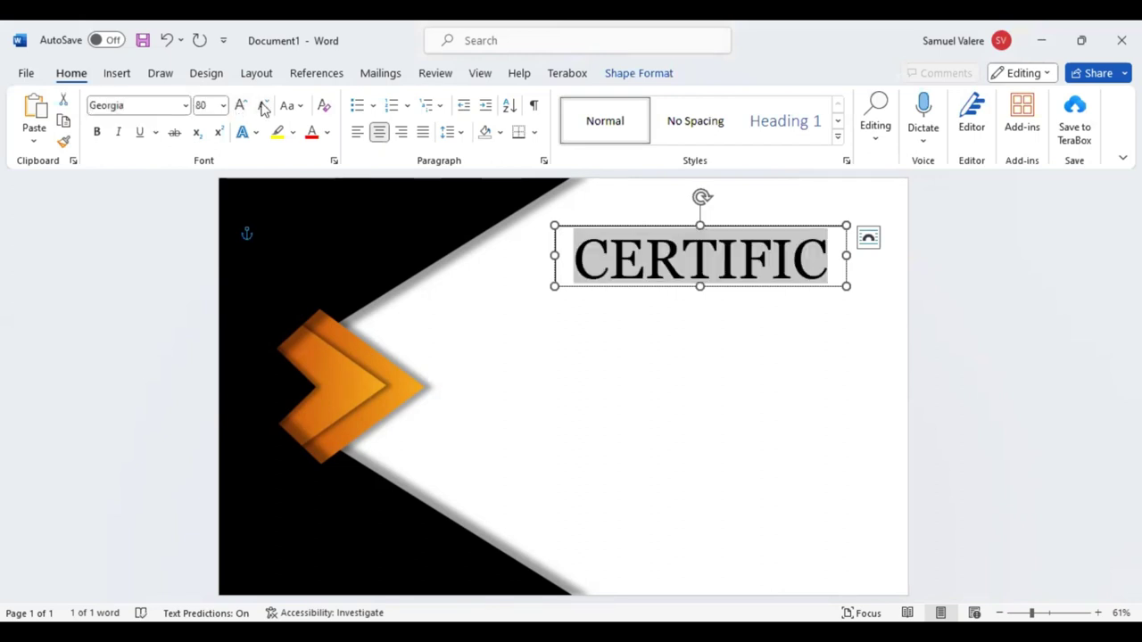
pyautogui.click(262, 105)
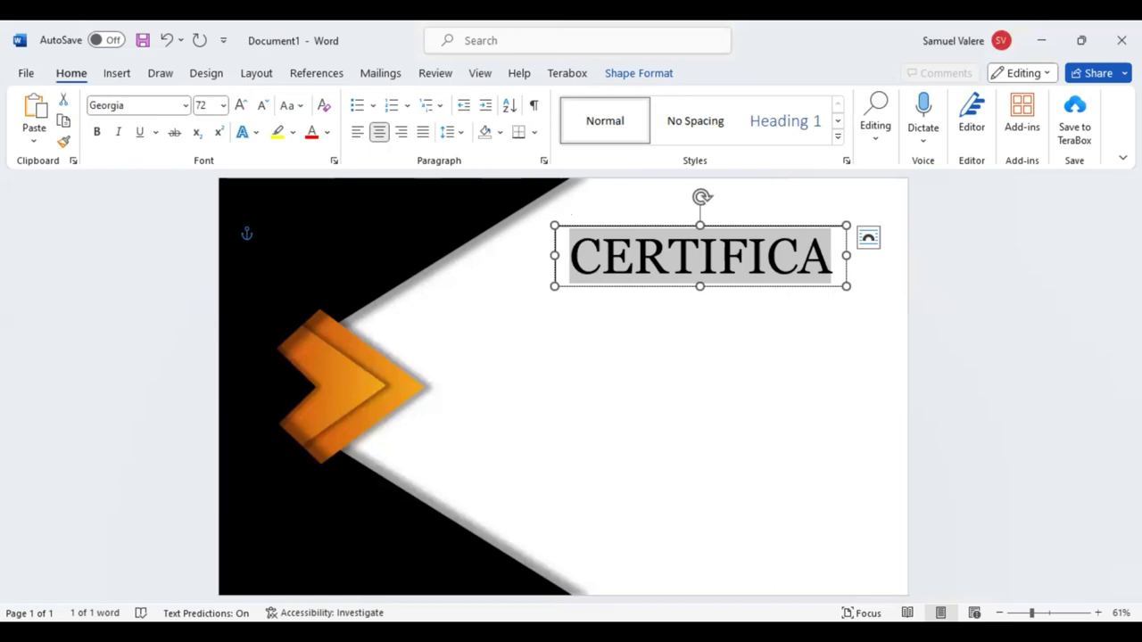
pyautogui.hotkey('ctrl', 'd')
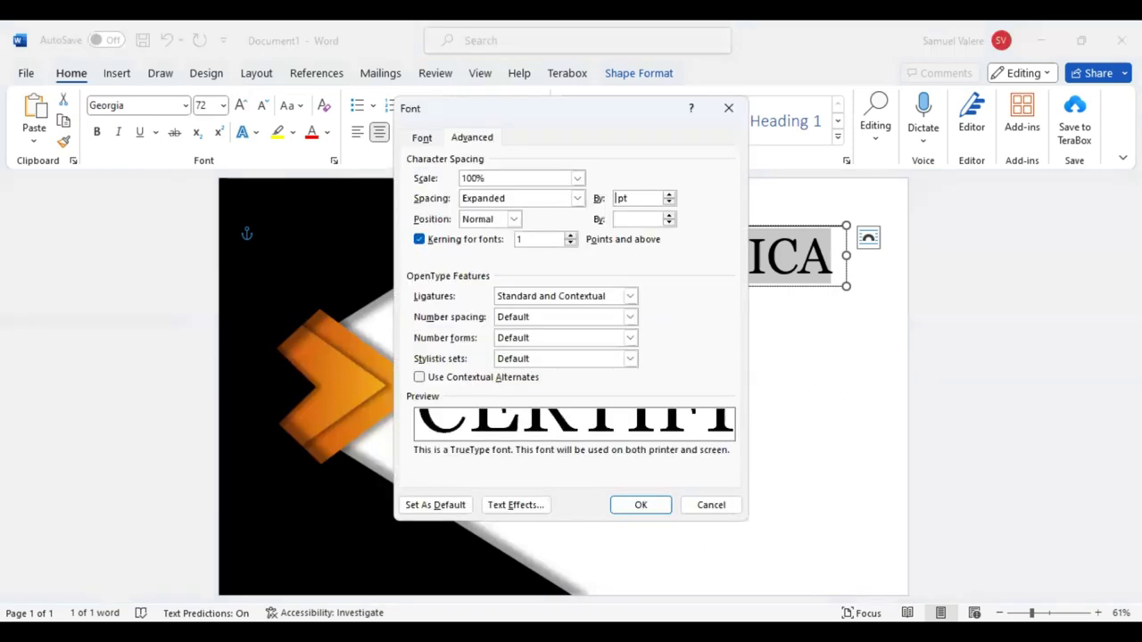
# - Expand the CERTIFICATE character spacing by 6 pt
pyautogui.write('6')
pyautogui.press('Return')
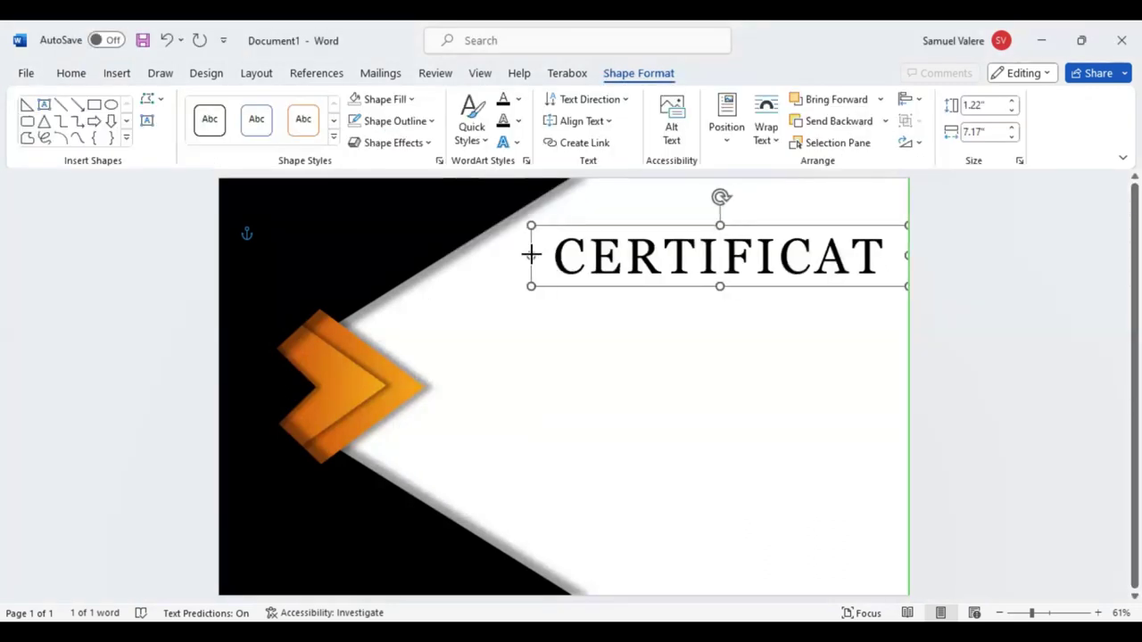
# - Trim the CERTIFICATE text box to 0.81" by 6.03" around the heading
pyautogui.moveTo(530, 256); pyautogui.dragTo(512, 255)
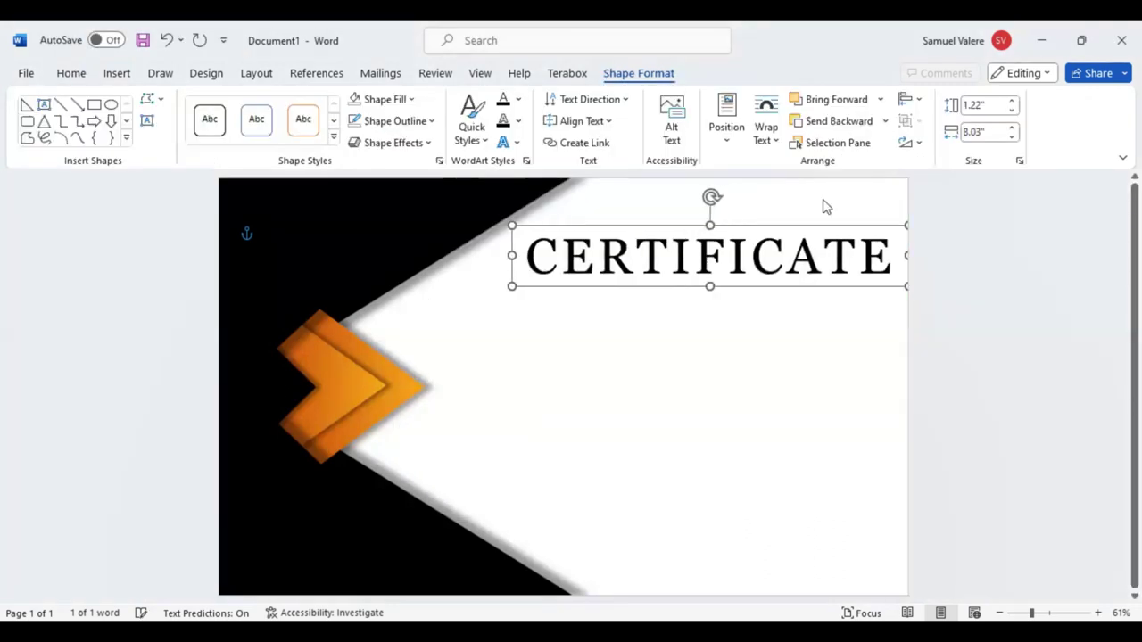
pyautogui.doubleClick(711, 284)
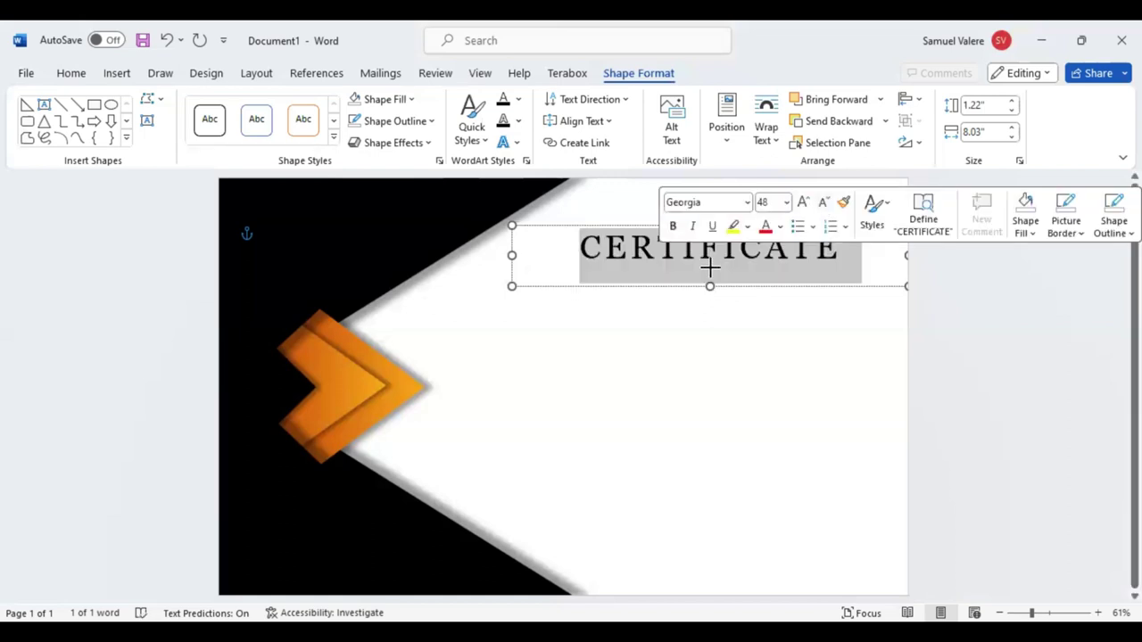
pyautogui.moveTo(709, 285); pyautogui.dragTo(709, 266)
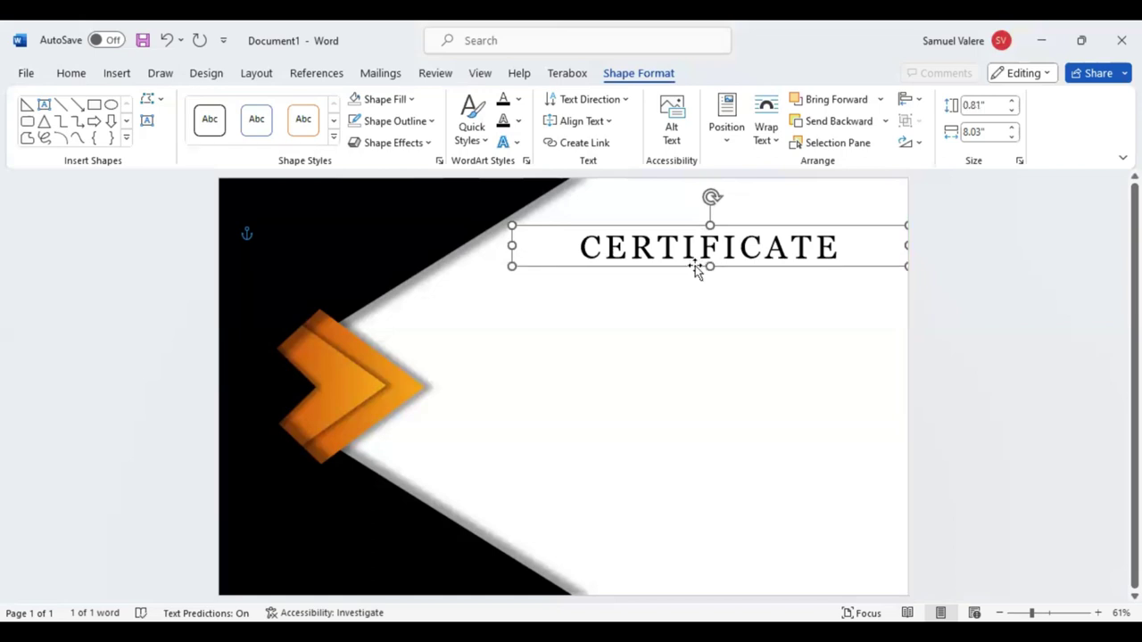
pyautogui.moveTo(511, 245)
pyautogui.mouseDown()
pyautogui.moveTo(644, 257)
pyautogui.moveTo(644, 245)
pyautogui.moveTo(649, 260)
pyautogui.mouseUp()
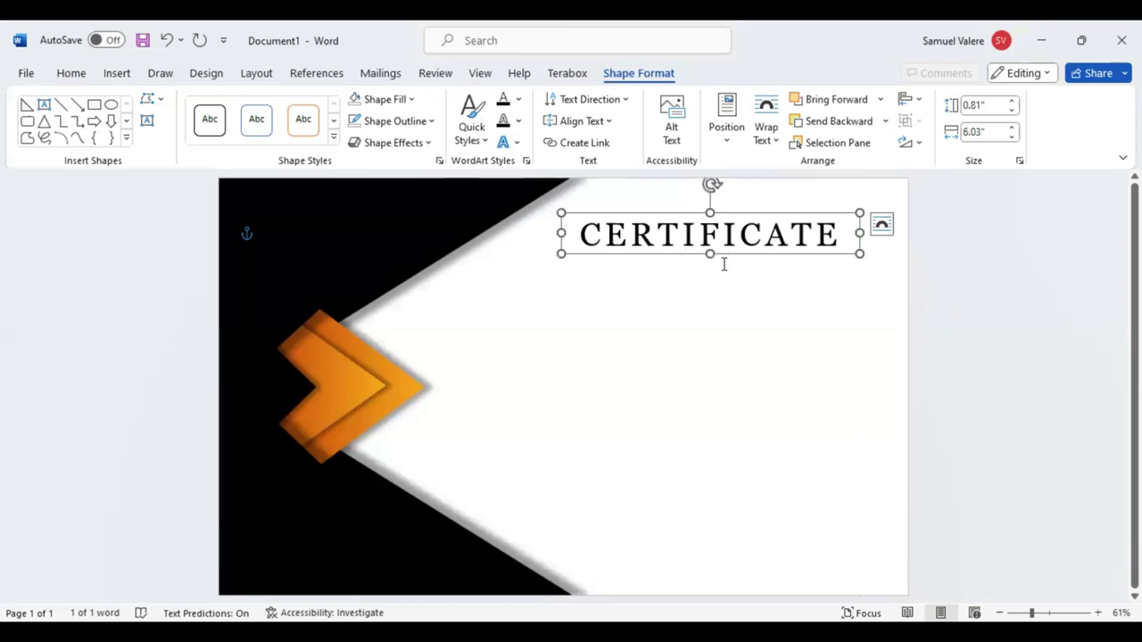
# - Type 'Of Appreciation' as the second line under the heading
pyautogui.hotkey('ctrl', 'd')
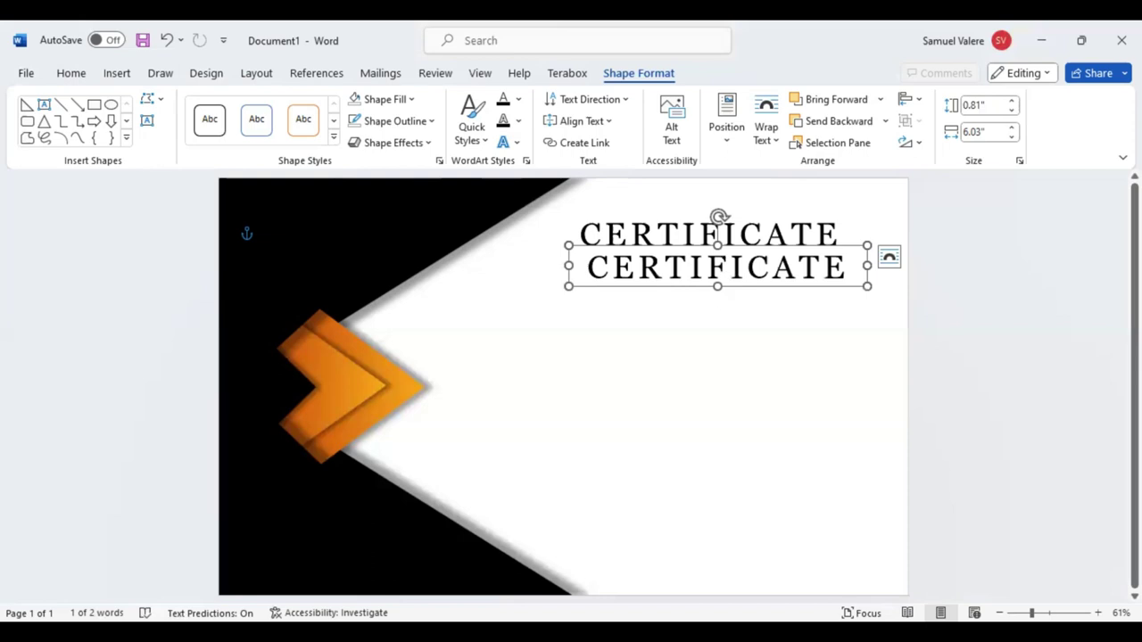
pyautogui.write('Of')
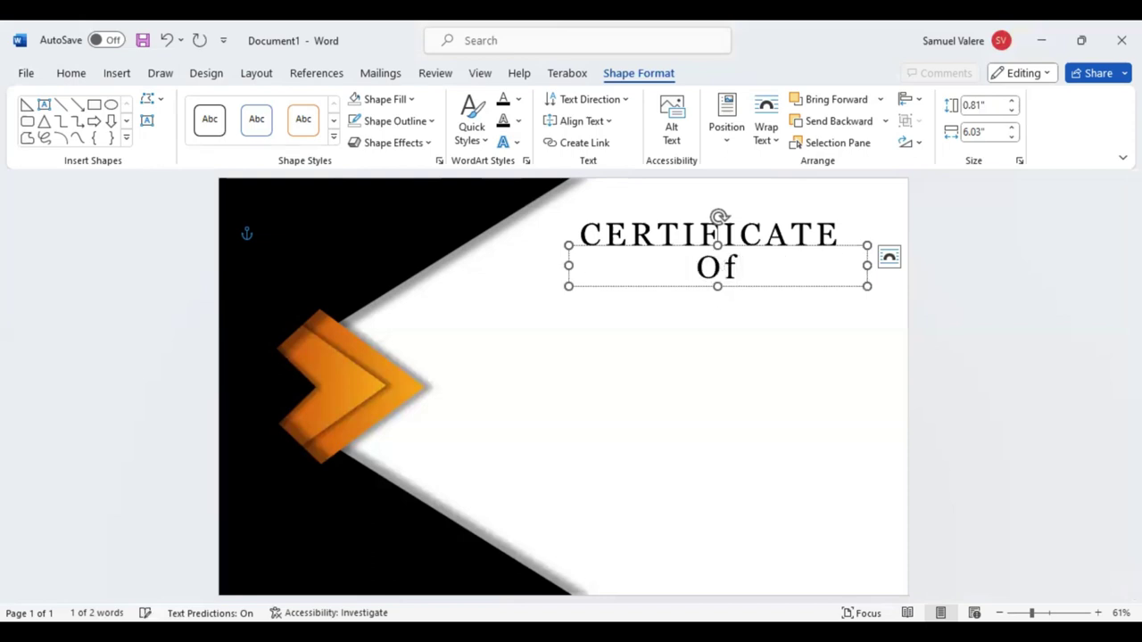
pyautogui.write(' Appreciat')
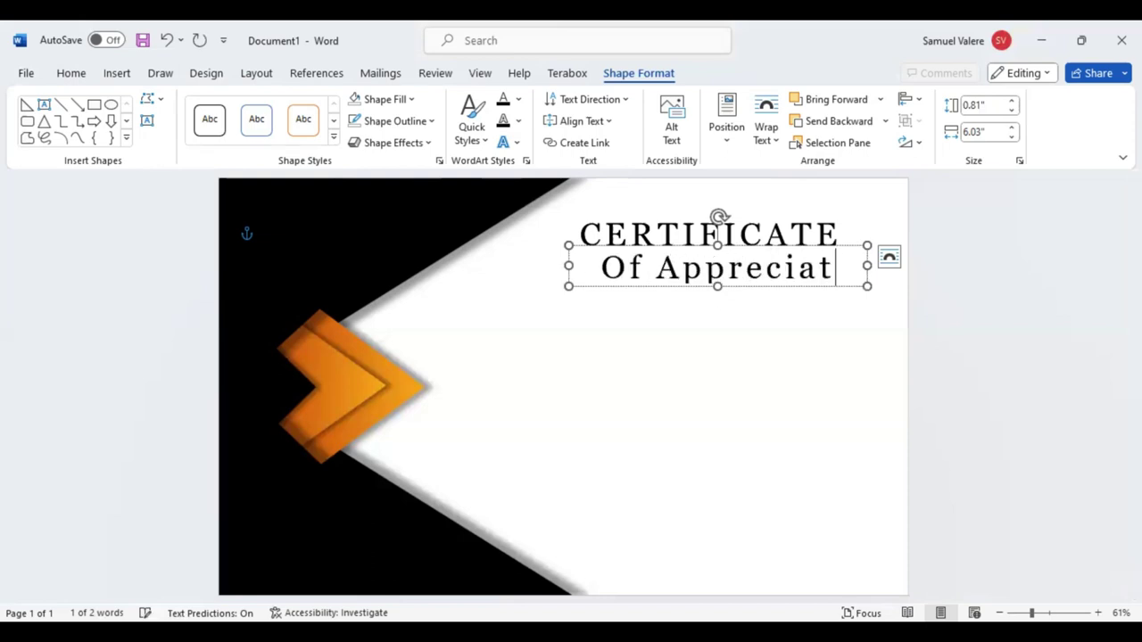
pyautogui.press('BackSpace')
pyautogui.press('BackSpace')
pyautogui.press('BackSpace')
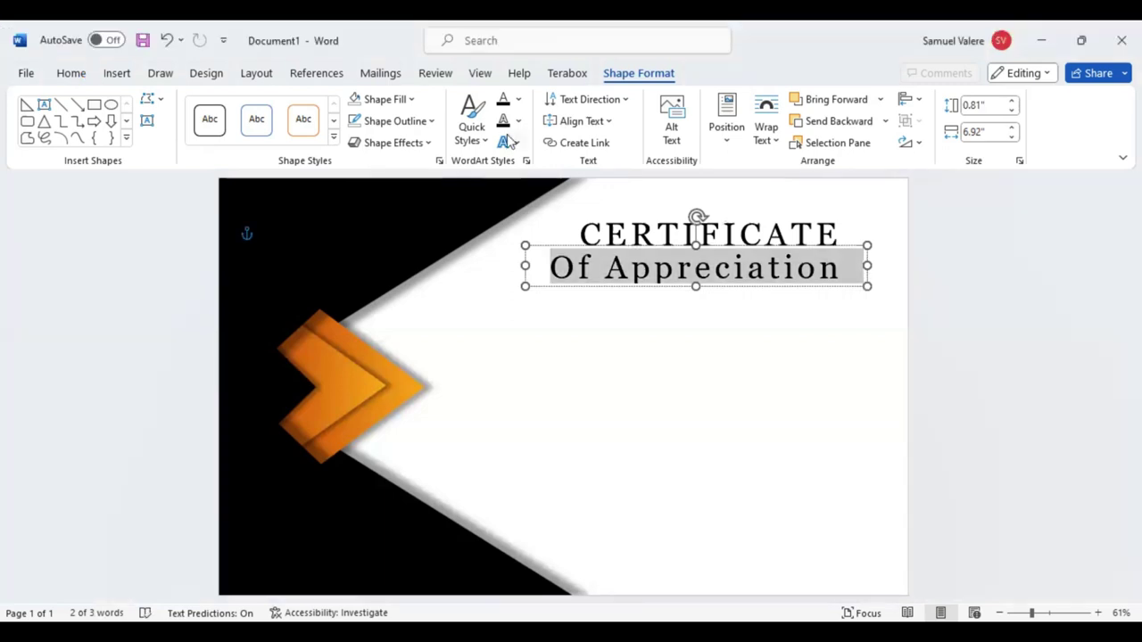
# - Make the subtitle 18 pt all caps and narrow its box to align under CERTIFICATE
pyautogui.click(89, 75)
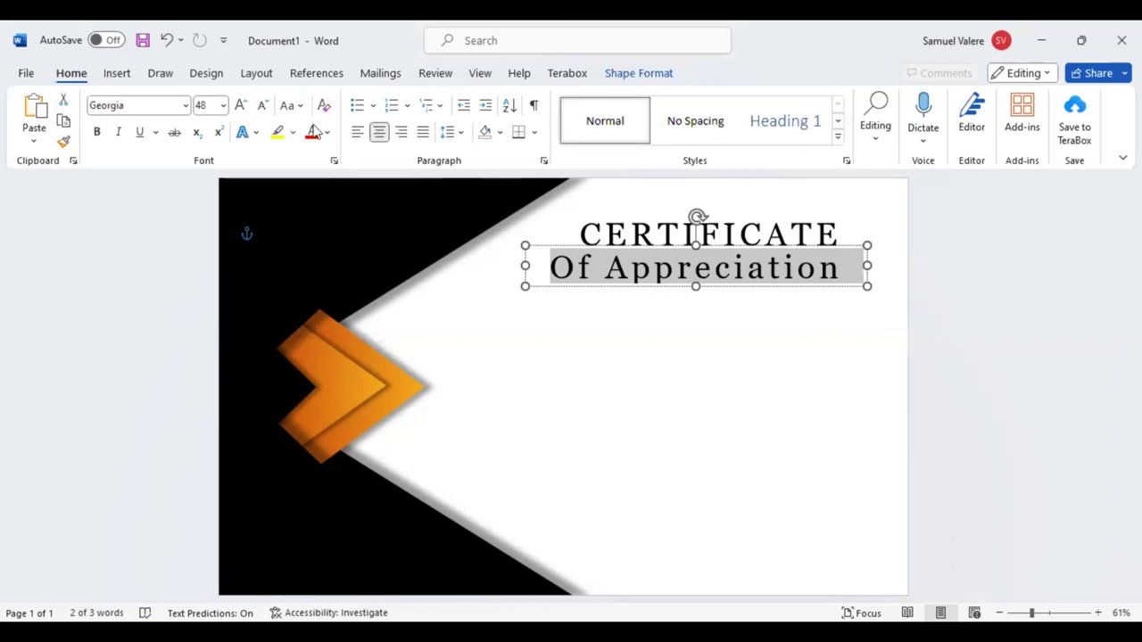
pyautogui.doubleClick(263, 107)
pyautogui.hotkey('ctrl', 'shift', 'a')
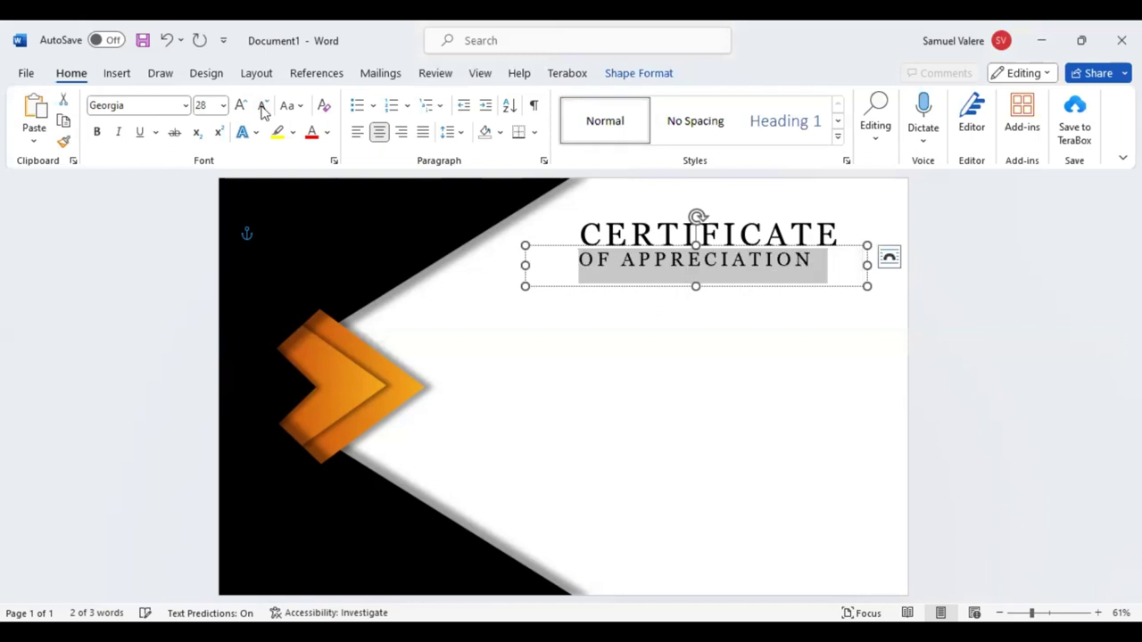
pyautogui.click(263, 107)
pyautogui.click(263, 107)
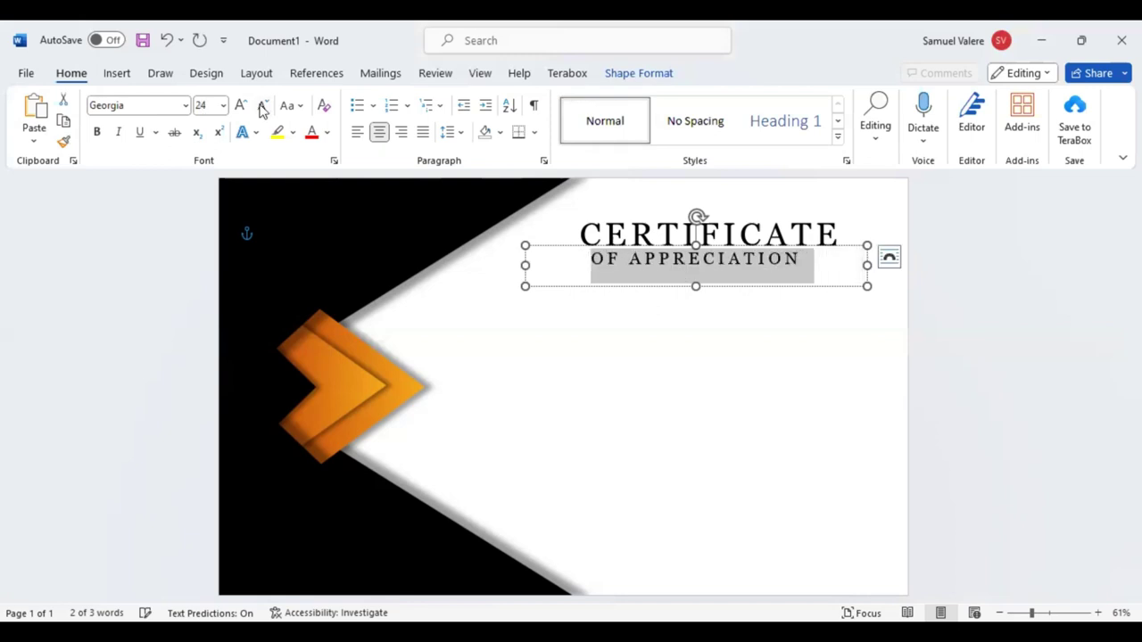
pyautogui.click(263, 107)
pyautogui.click(263, 107)
pyautogui.click(263, 107)
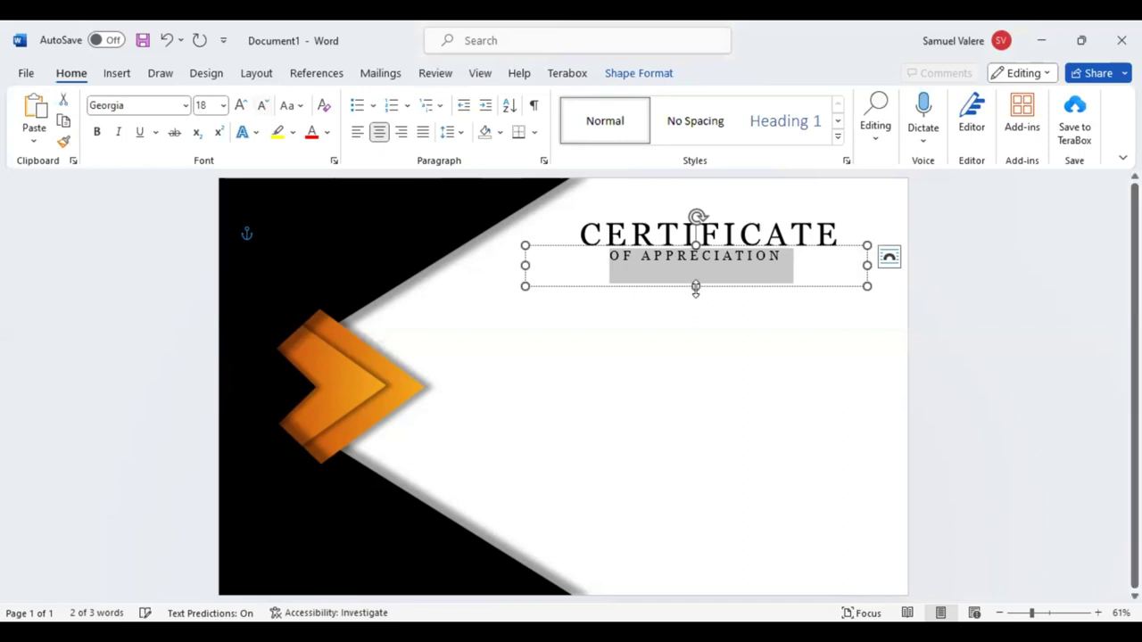
pyautogui.click(527, 258)
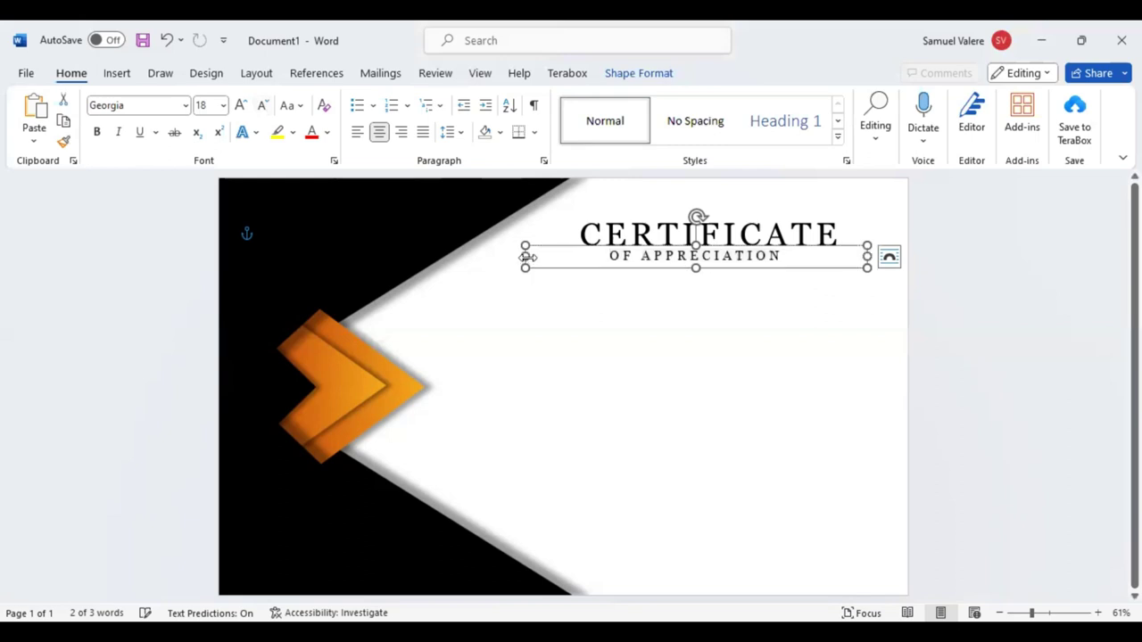
pyautogui.moveTo(527, 258); pyautogui.dragTo(638, 258)
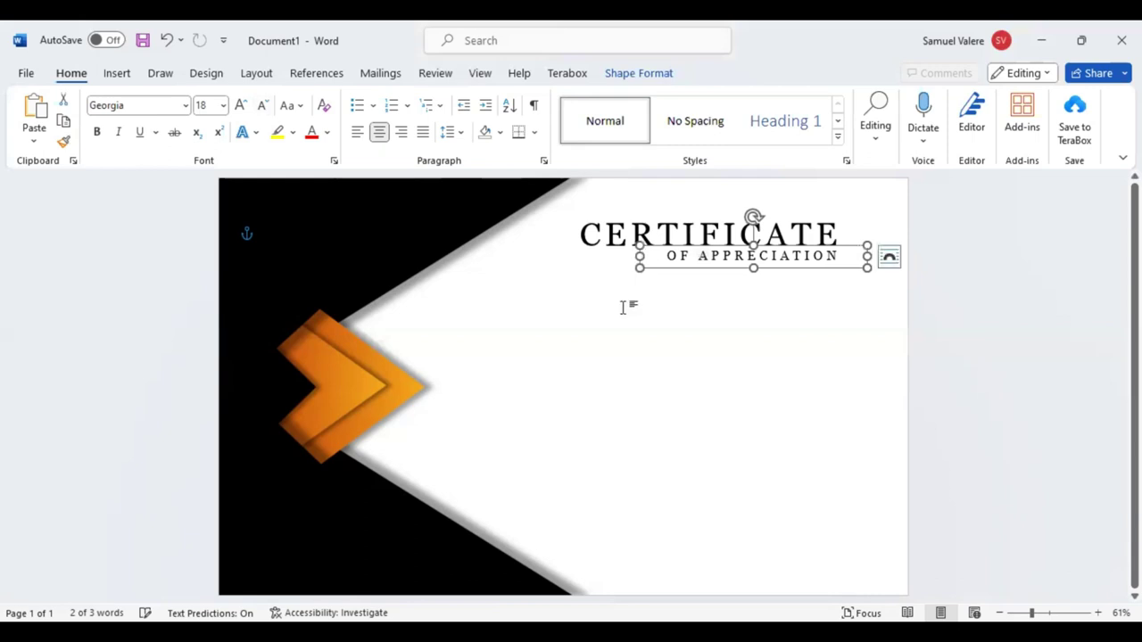
pyautogui.click(623, 307)
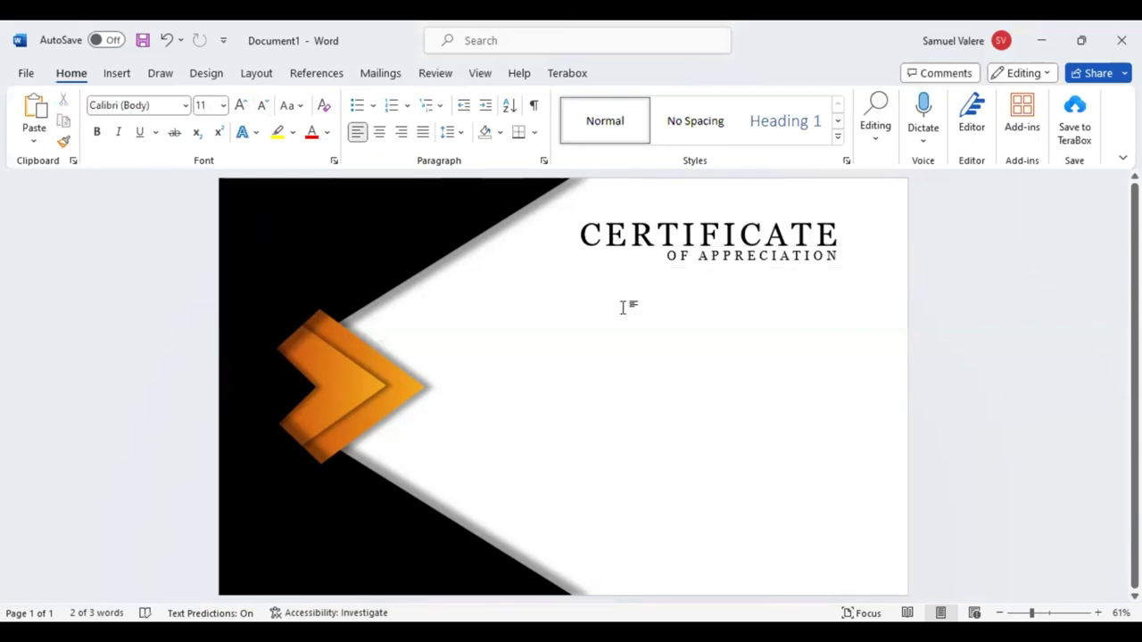
# - Add 'This Certificate Is Greatly Presented To' in a widened box below OF APPRECIATION
pyautogui.click(741, 268)
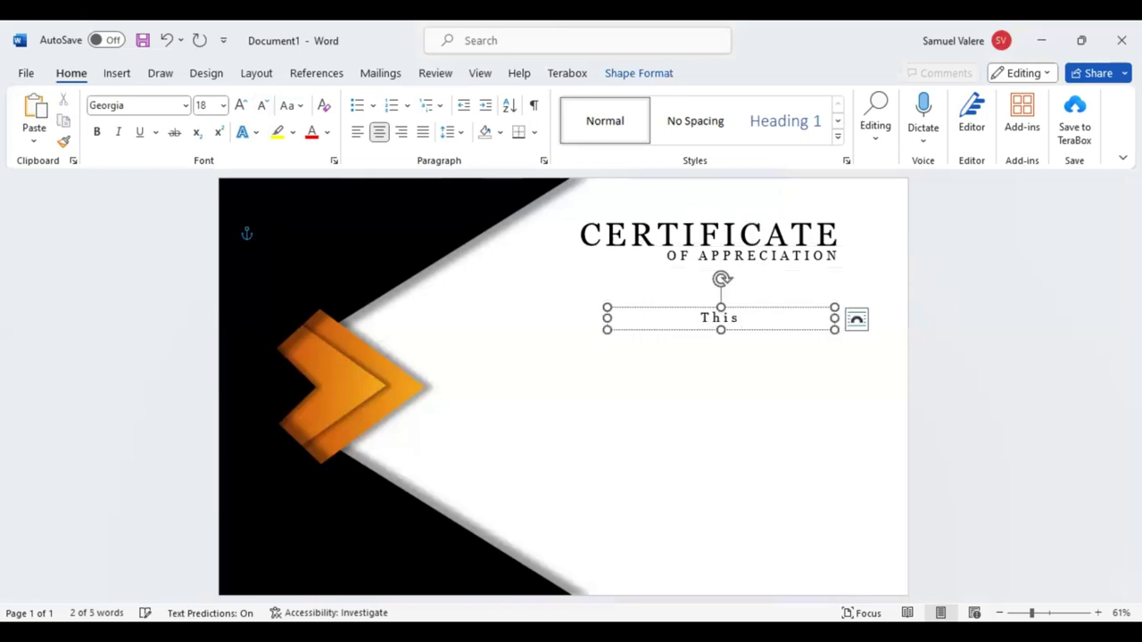
pyautogui.write('Certi')
pyautogui.write('ficate ')
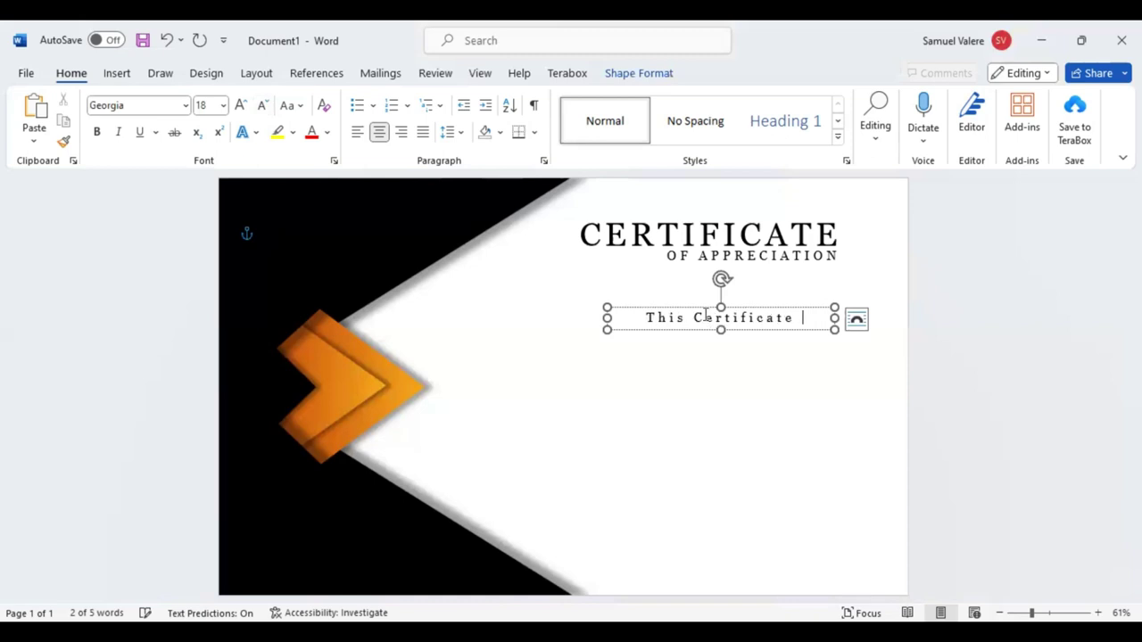
pyautogui.write('Is')
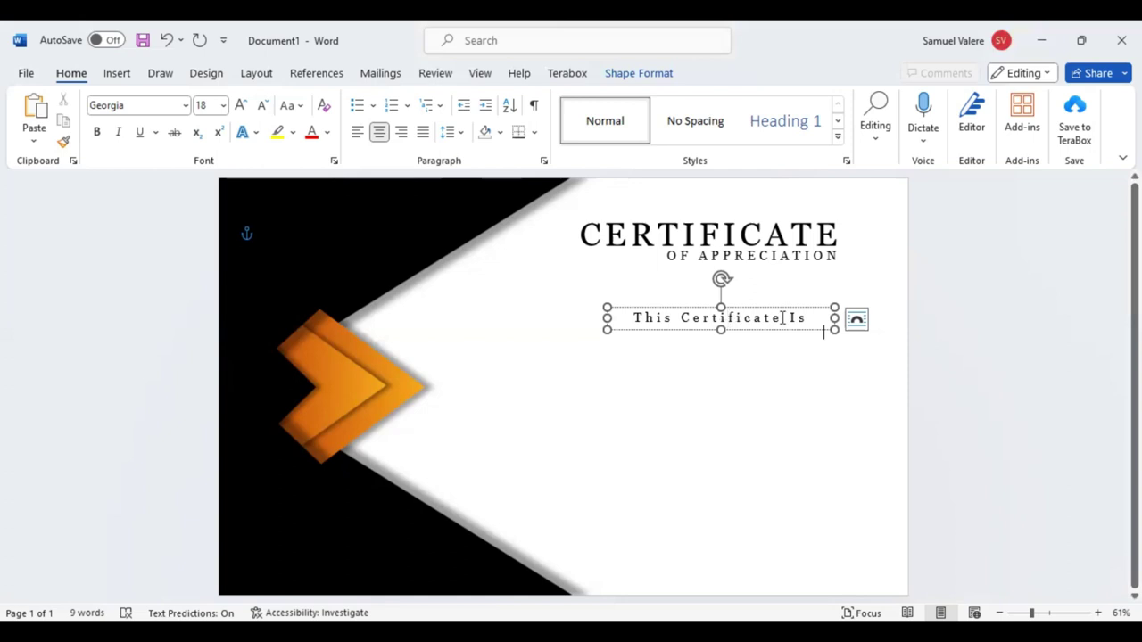
pyautogui.write('Greattly')
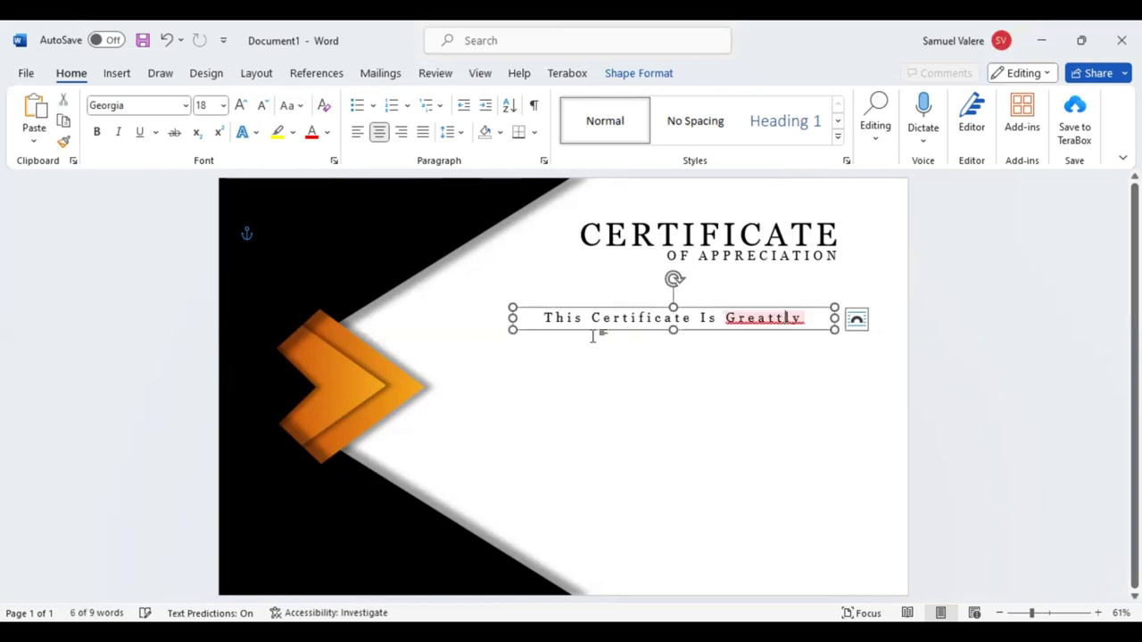
pyautogui.press('BackSpace')
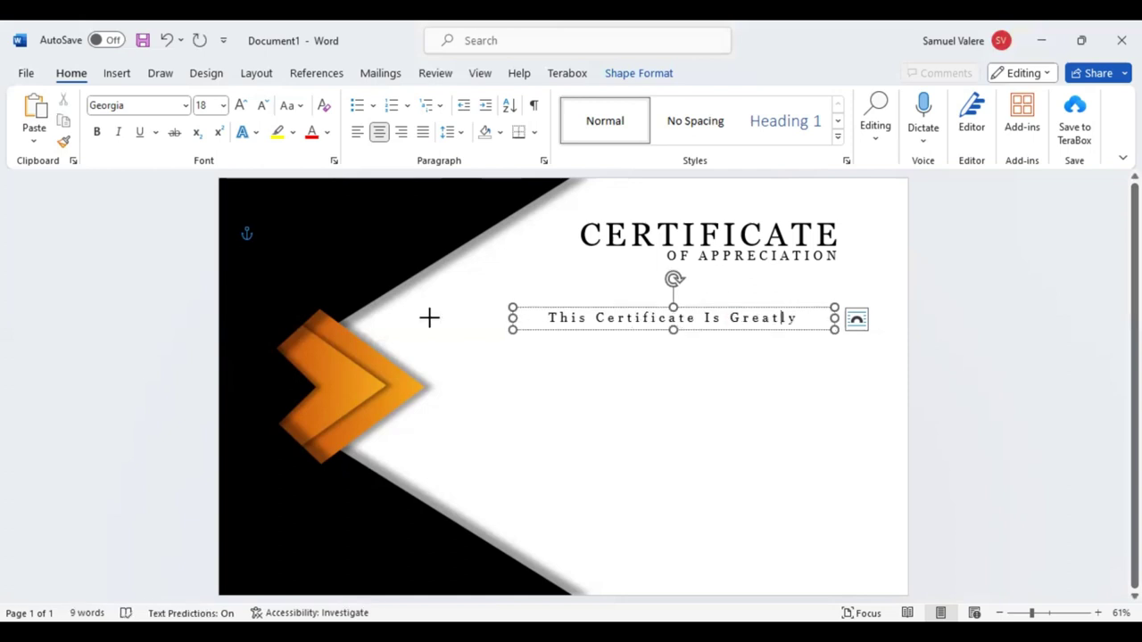
pyautogui.moveTo(514, 317); pyautogui.dragTo(430, 318)
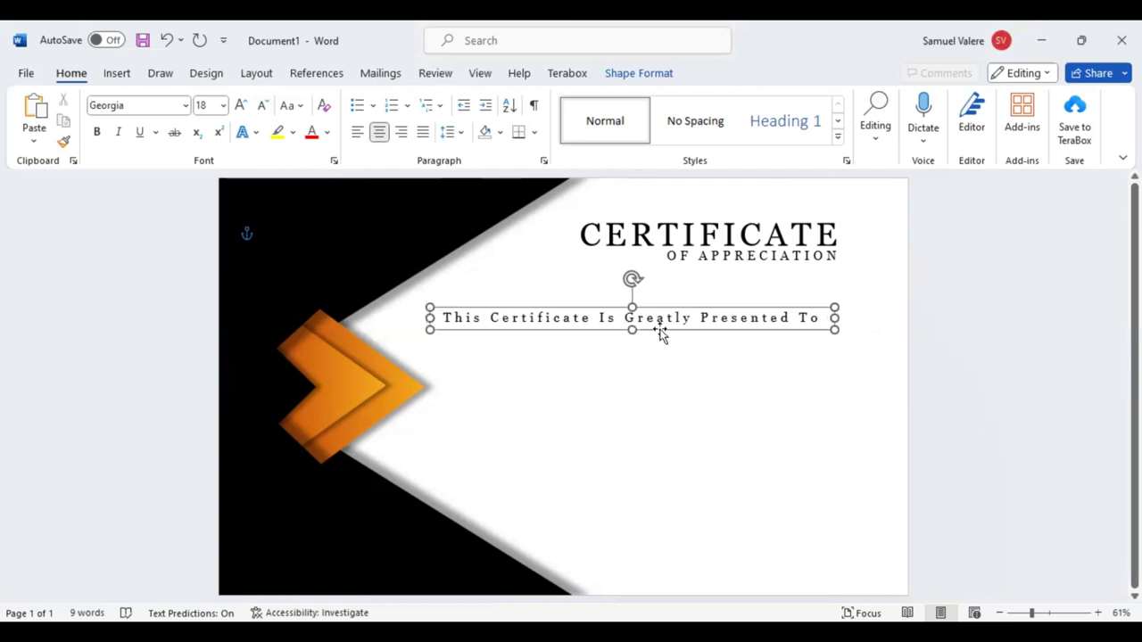
pyautogui.moveTo(661, 334)
pyautogui.mouseDown()
pyautogui.moveTo(693, 325)
pyautogui.moveTo(700, 310)
pyautogui.mouseUp()
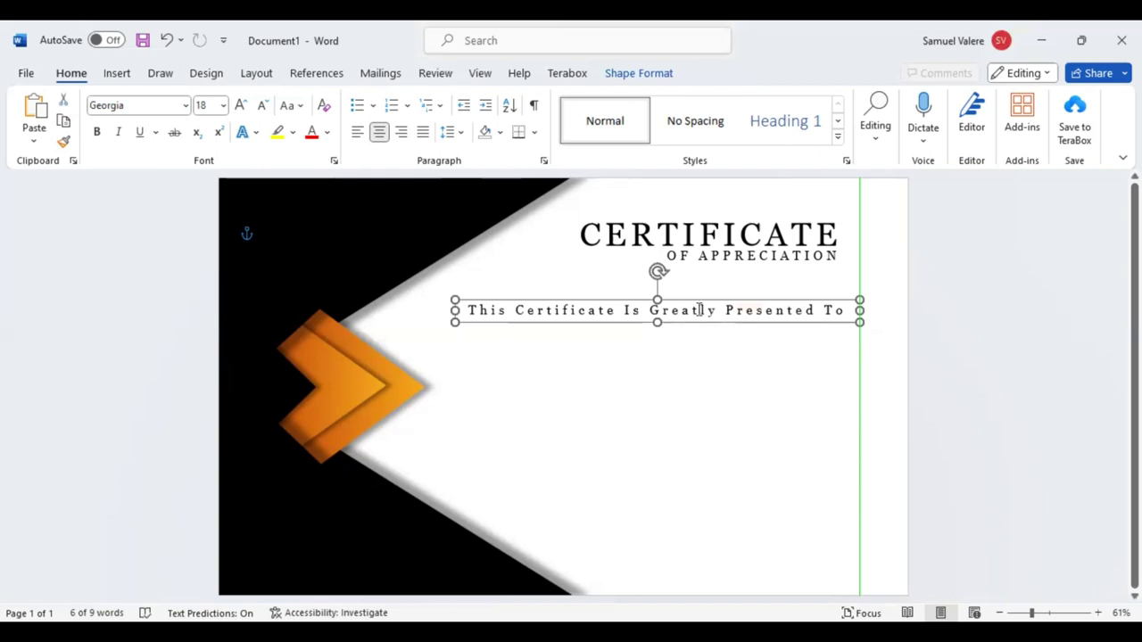
pyautogui.moveTo(701, 310); pyautogui.dragTo(694, 312)
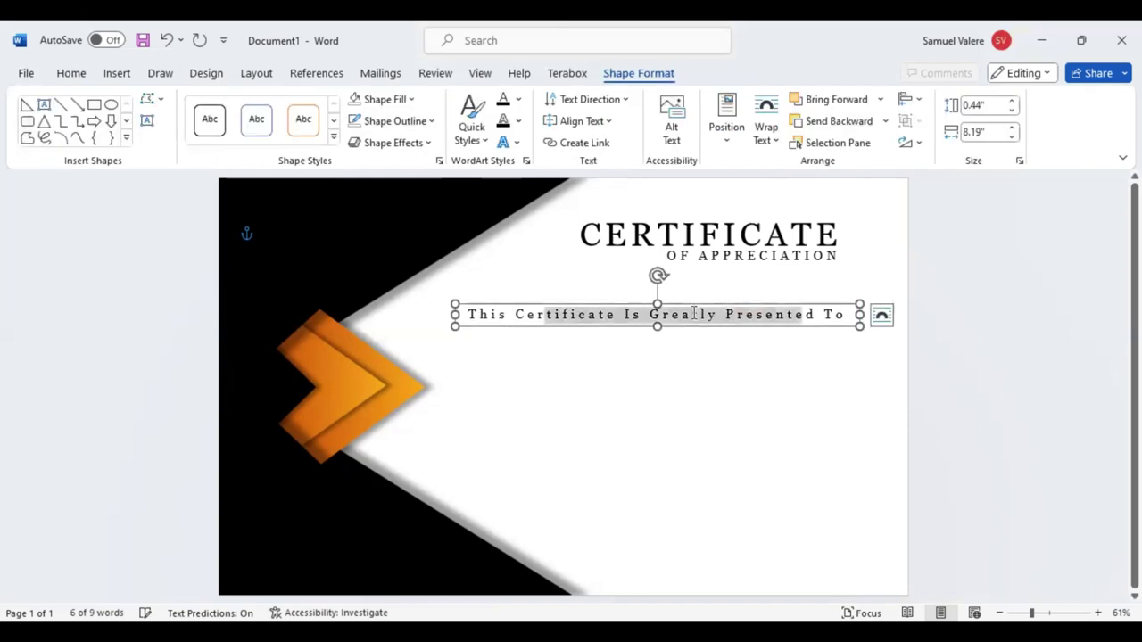
# - Shrink the presented-to line to 11 pt all caps and narrow its box
pyautogui.hotkey('ctrl', 'a')
pyautogui.click(71, 73)
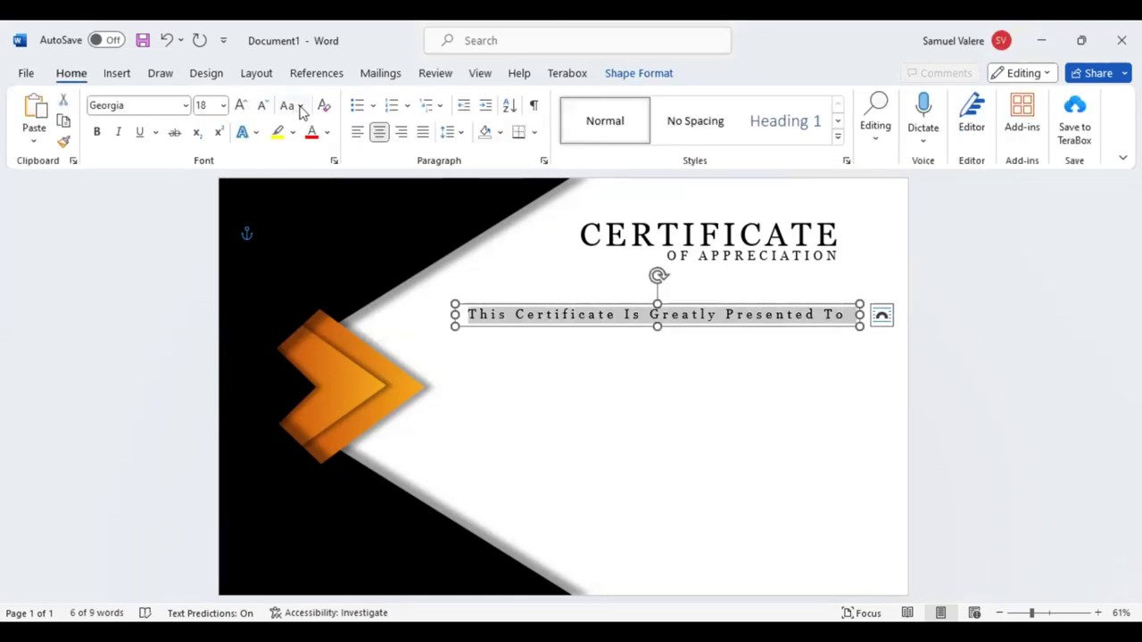
pyautogui.hotkey('ctrl', 'shift', ',')
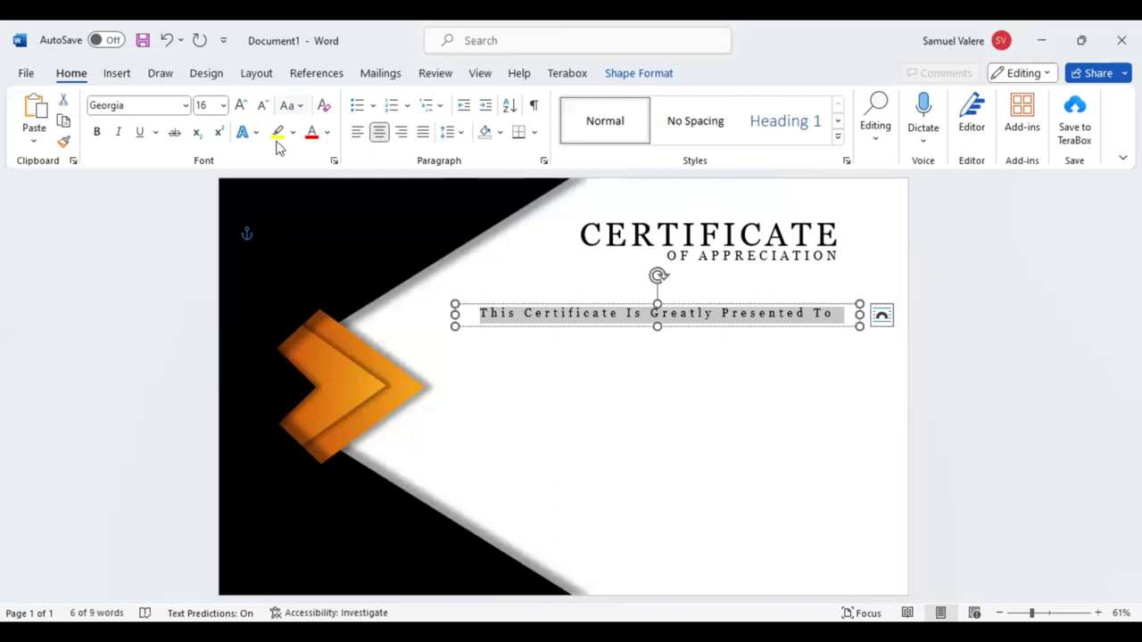
pyautogui.doubleClick(263, 107)
pyautogui.hotkey('shift', 'F3')
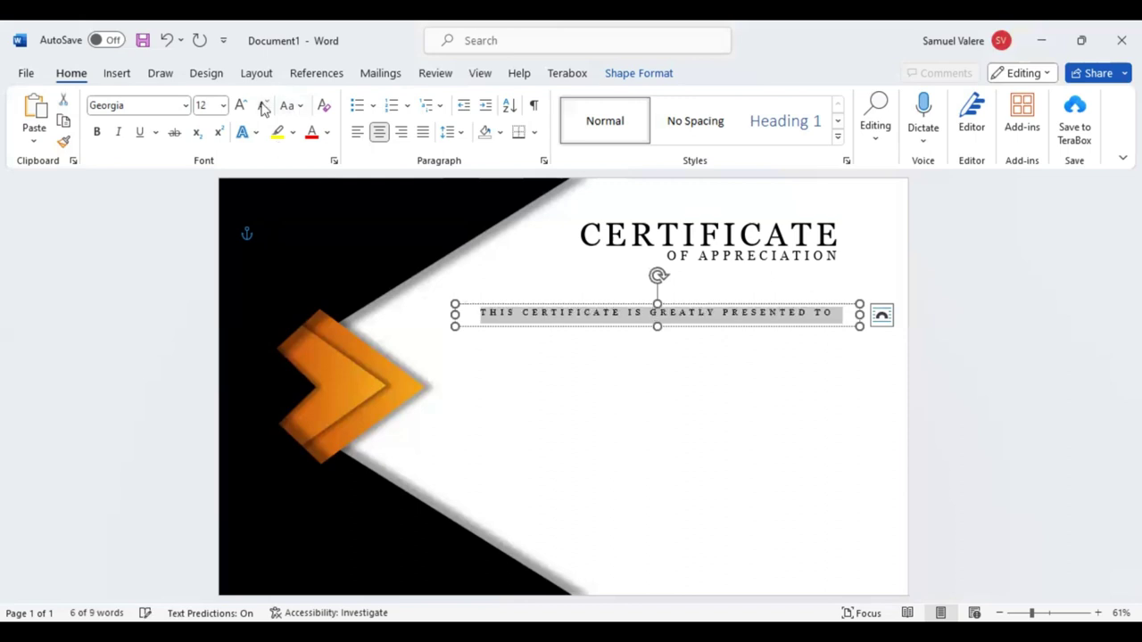
pyautogui.click(263, 107)
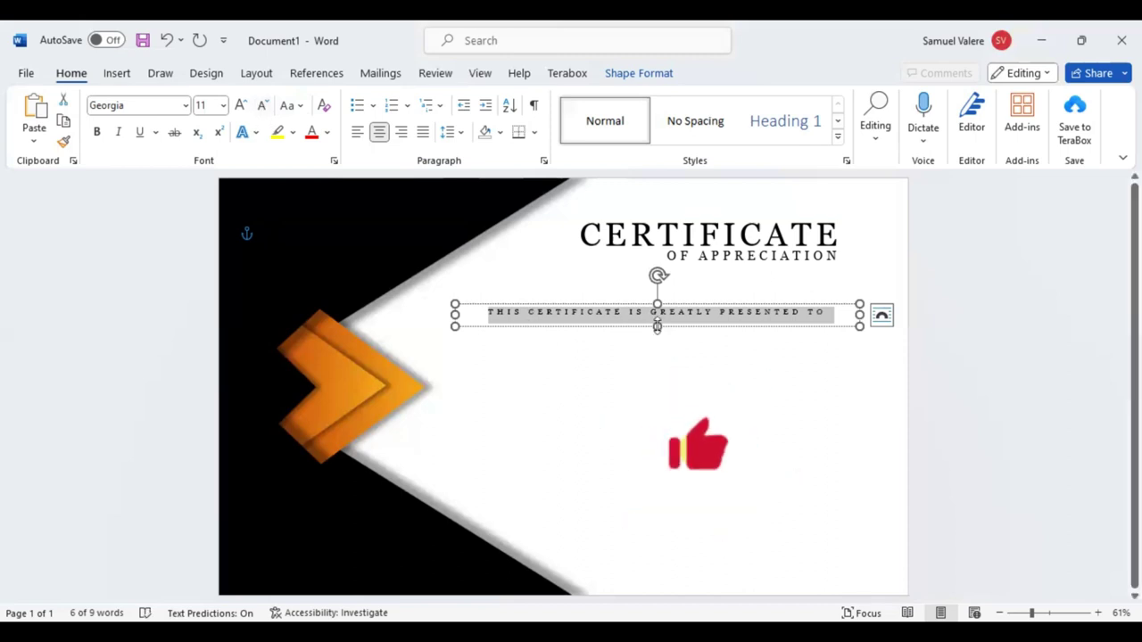
pyautogui.moveTo(656, 326); pyautogui.dragTo(454, 321)
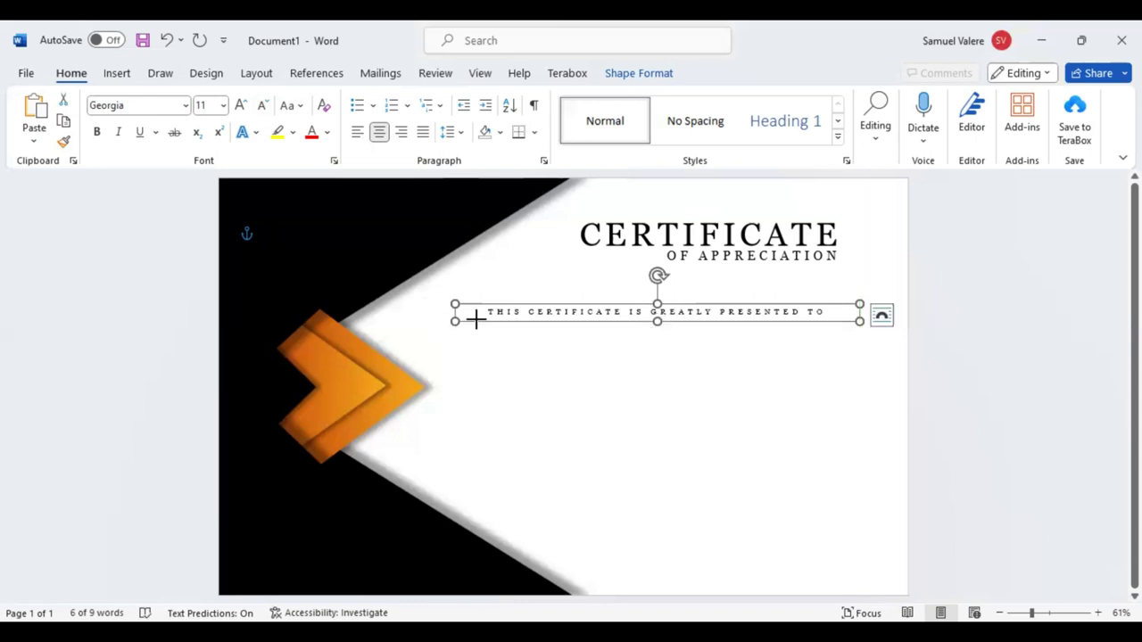
pyautogui.moveTo(477, 319); pyautogui.dragTo(490, 318)
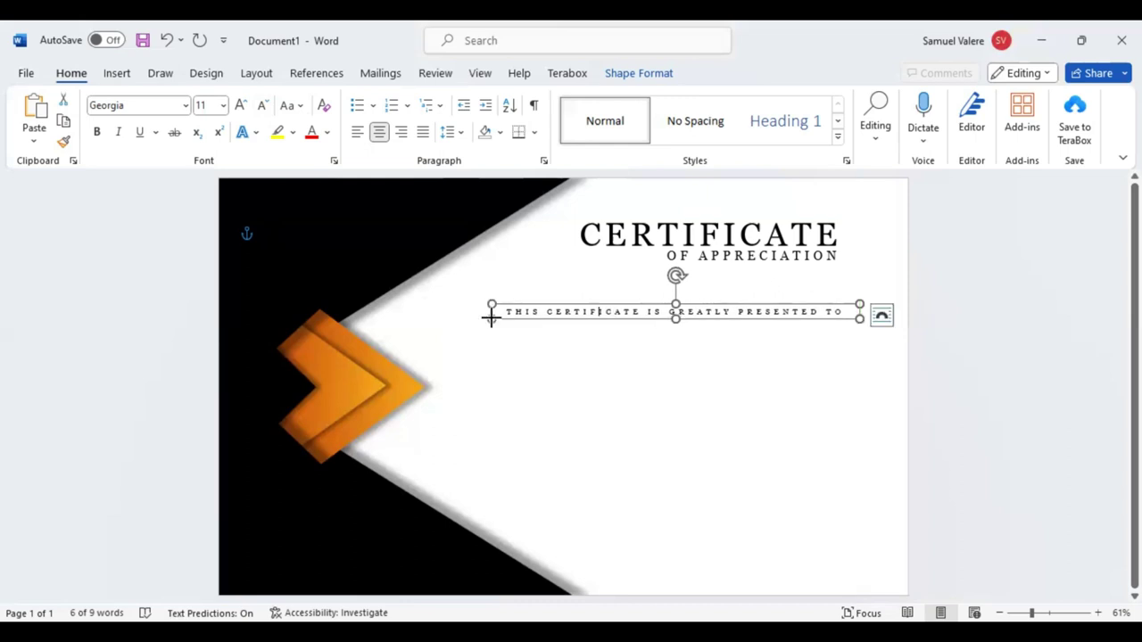
# - Colour the presented-to text brown
pyautogui.hotkey('ctrl', 'a')
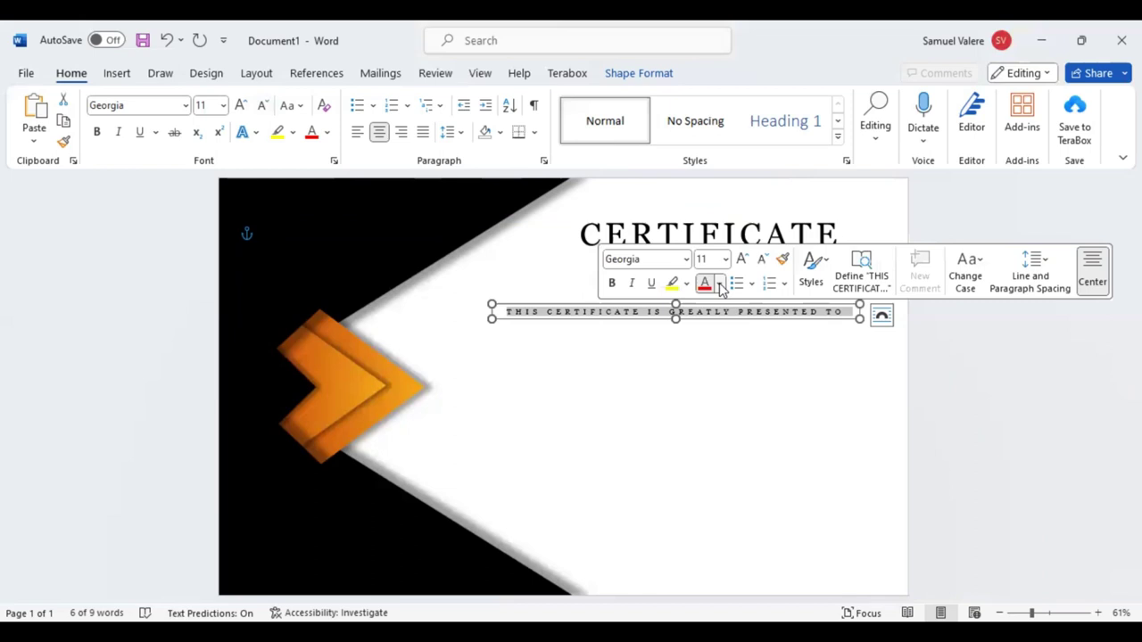
pyautogui.click(718, 284)
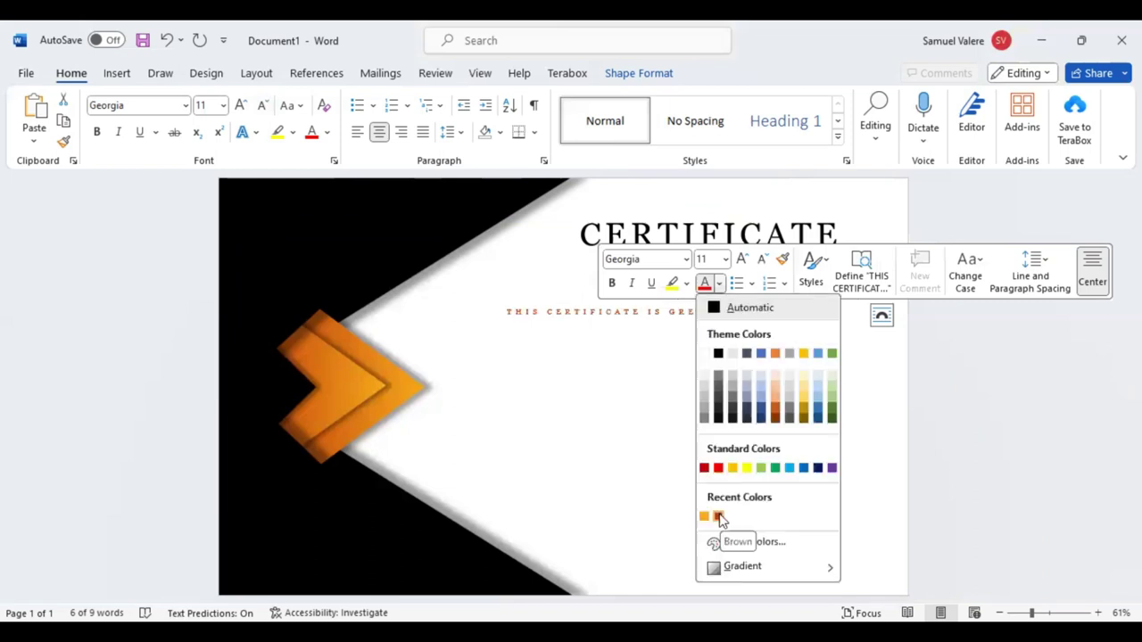
pyautogui.press('Escape')
pyautogui.click(691, 419)
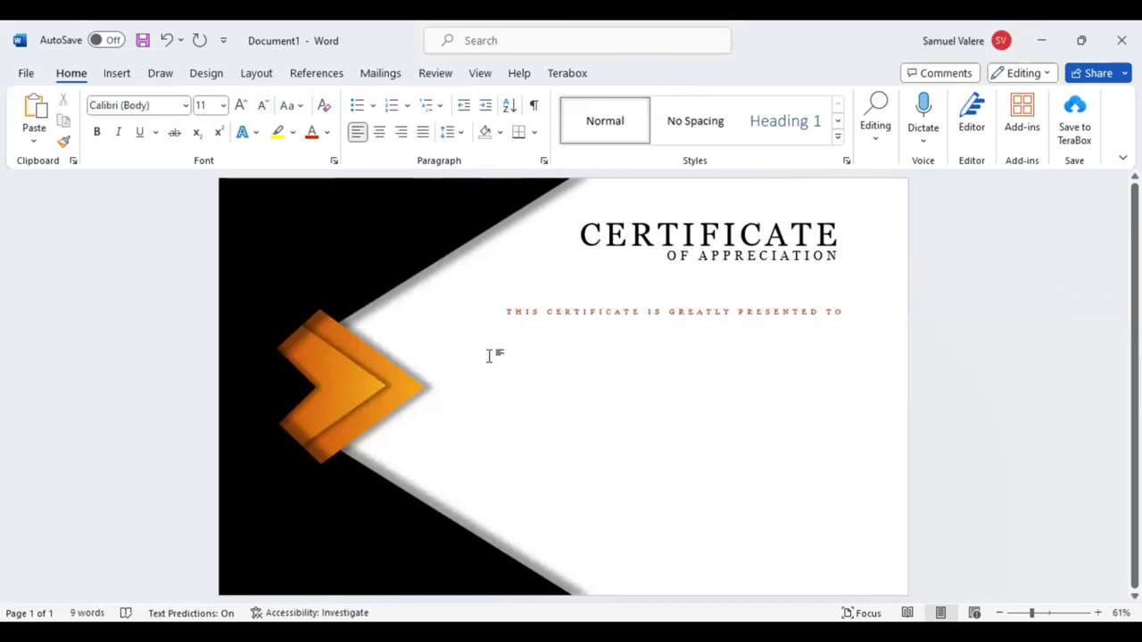
# - Draw a rectangle below the presented-to line
pyautogui.click(123, 75)
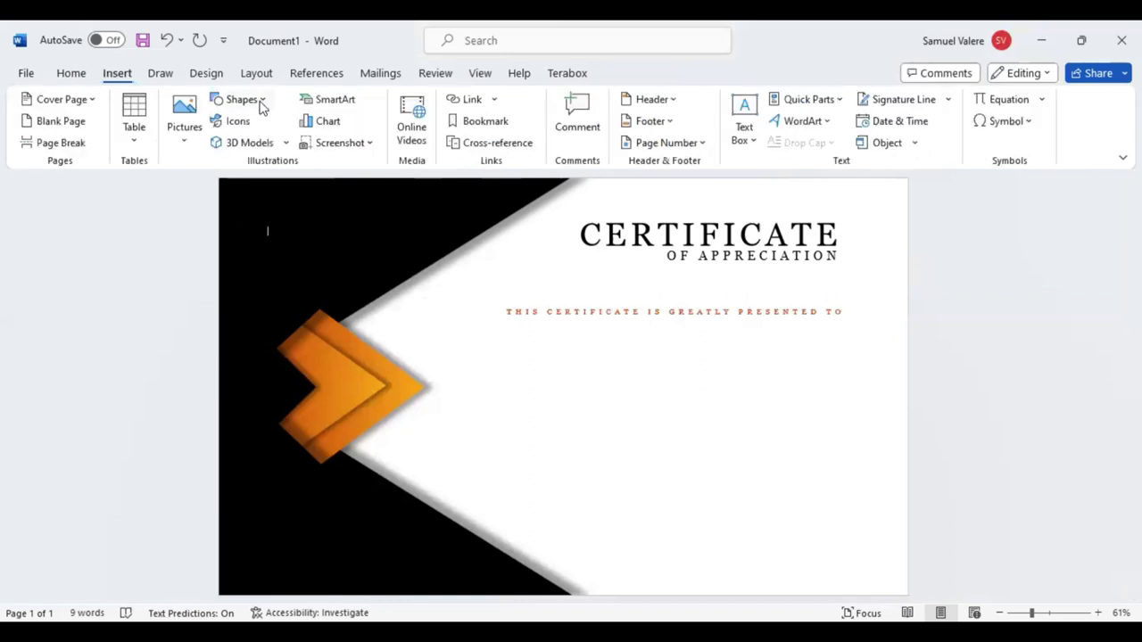
pyautogui.click(259, 100)
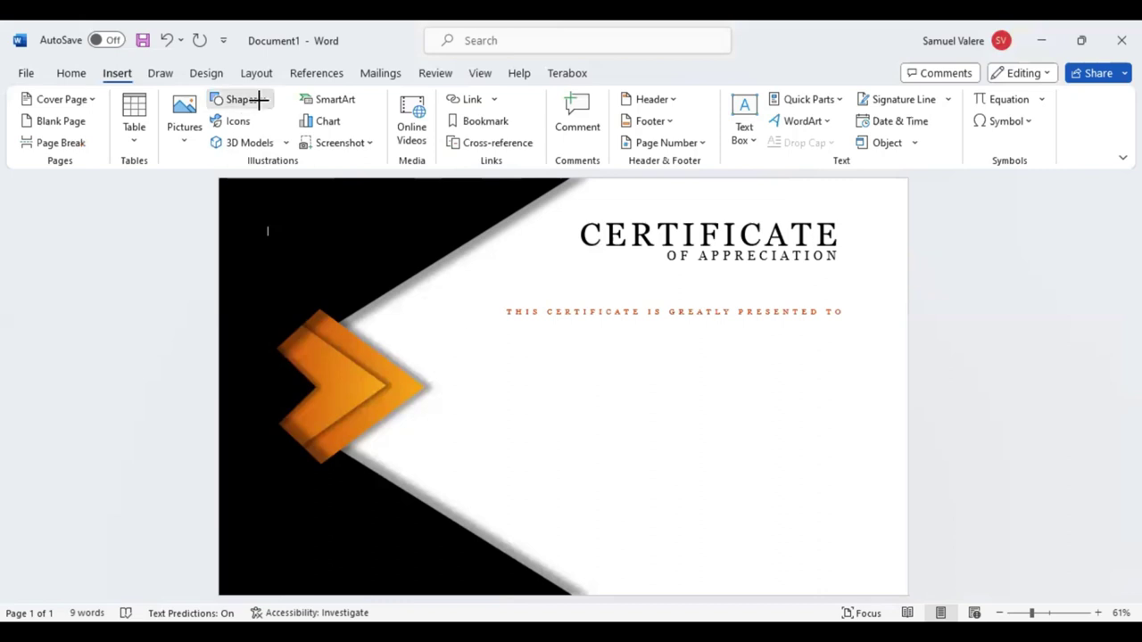
pyautogui.click(268, 178)
pyautogui.moveTo(557, 342); pyautogui.dragTo(804, 390)
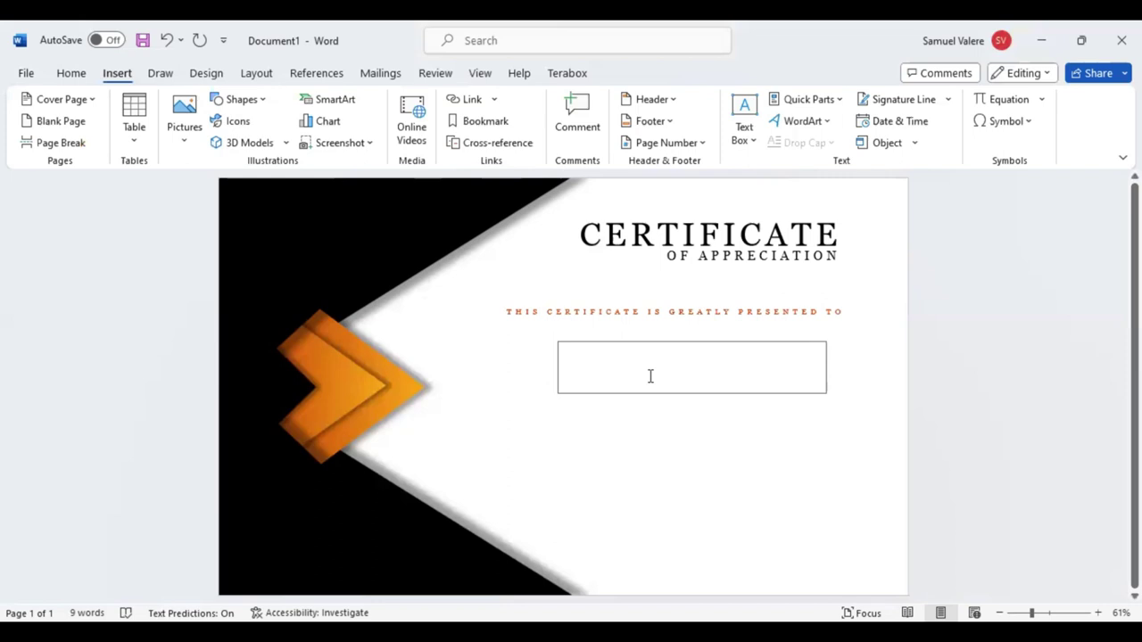
# - Enter the recipient's full name in the rectangle, correcting the surname spelling
pyautogui.click(647, 376)
pyautogui.write('Simo')
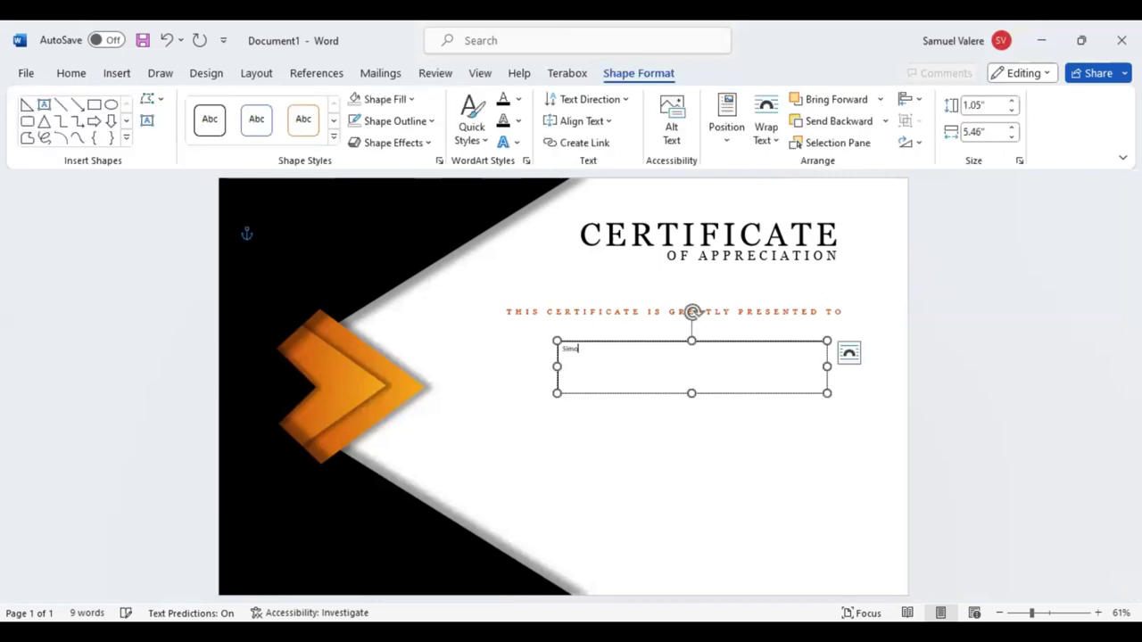
pyautogui.write('n')
pyautogui.write(' Clecson')
pyautogui.press('BackSpace')
pyautogui.press('BackSpace')
pyautogui.press('BackSpace')
pyautogui.write('dson')
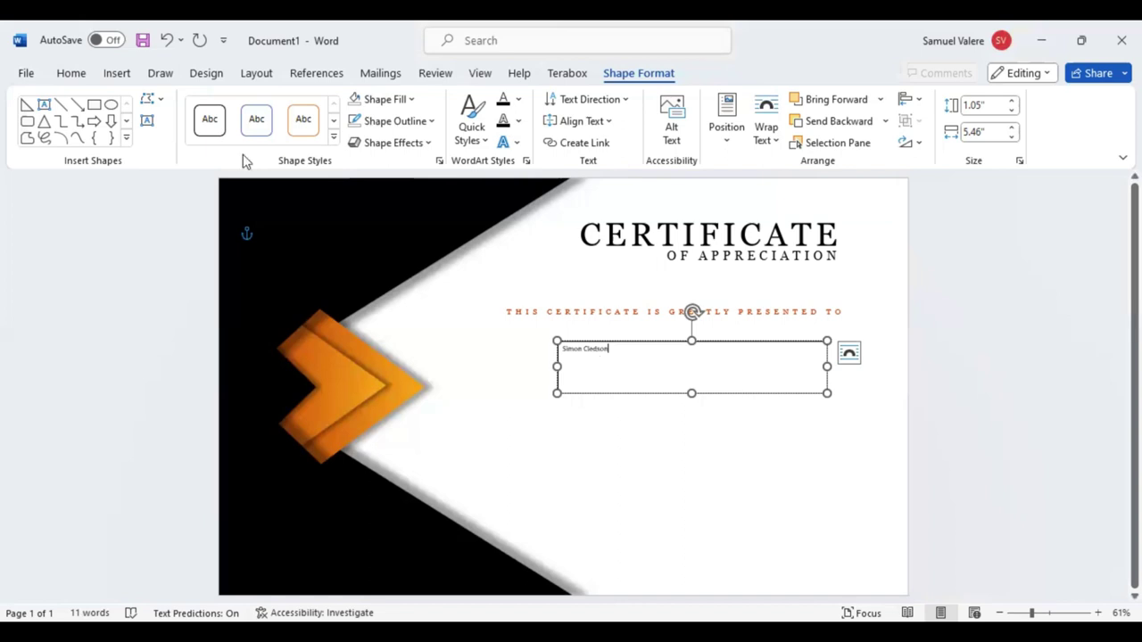
pyautogui.hotkey('ctrl', 'a')
pyautogui.hotkey('ctrl', 'c')
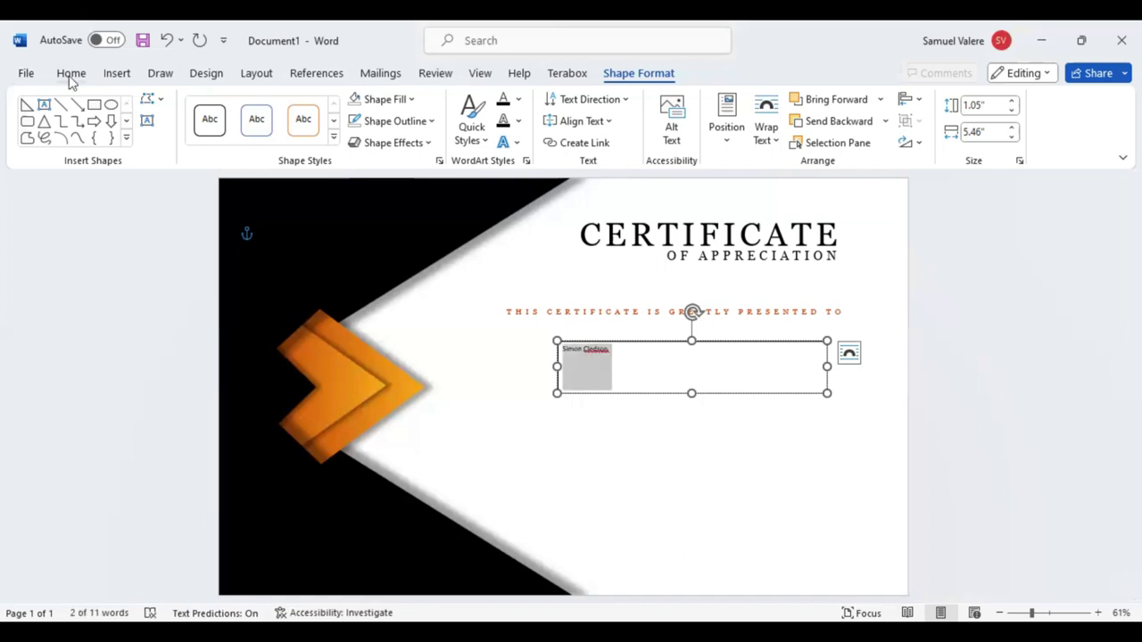
# - Centre the name and set it in Edwardian Script ITC at 100 pt
pyautogui.click(70, 73)
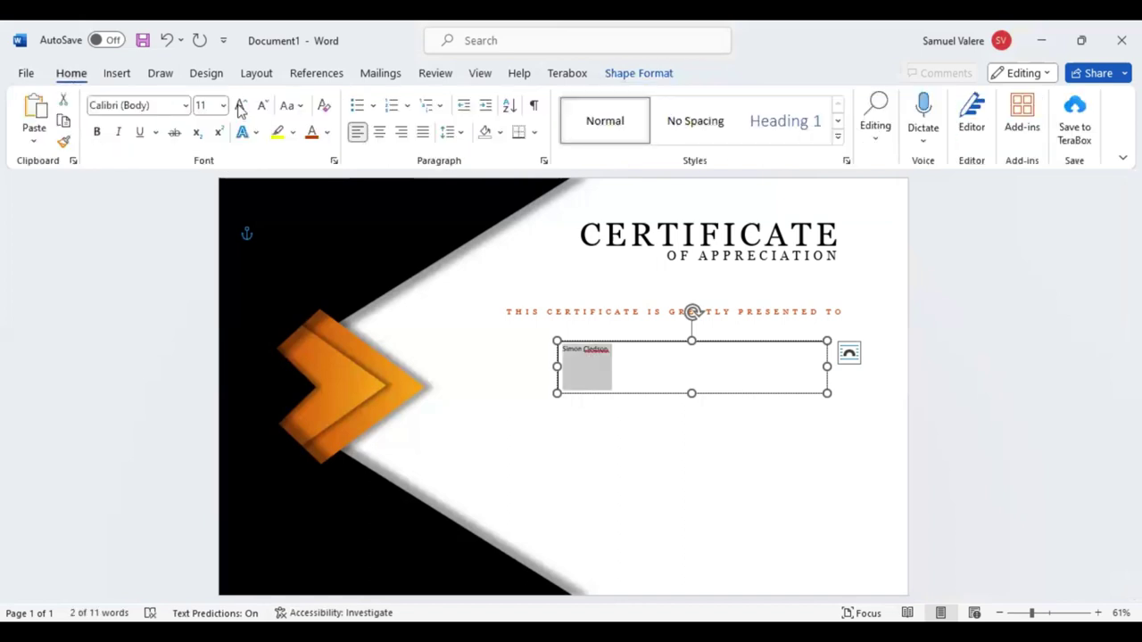
pyautogui.click(379, 132)
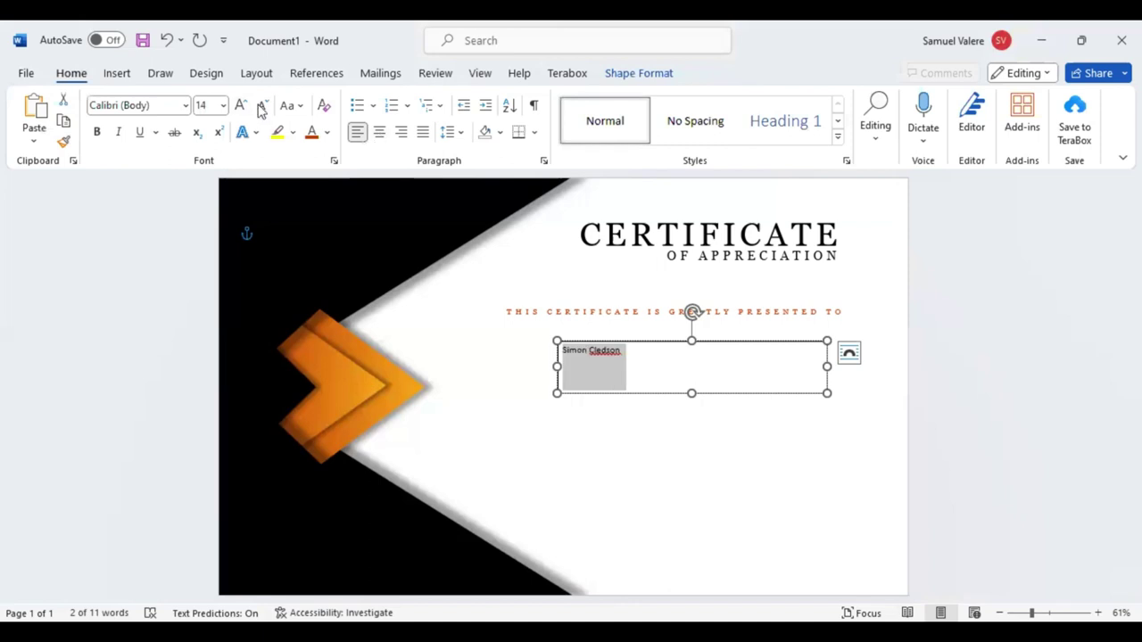
pyautogui.click(162, 105)
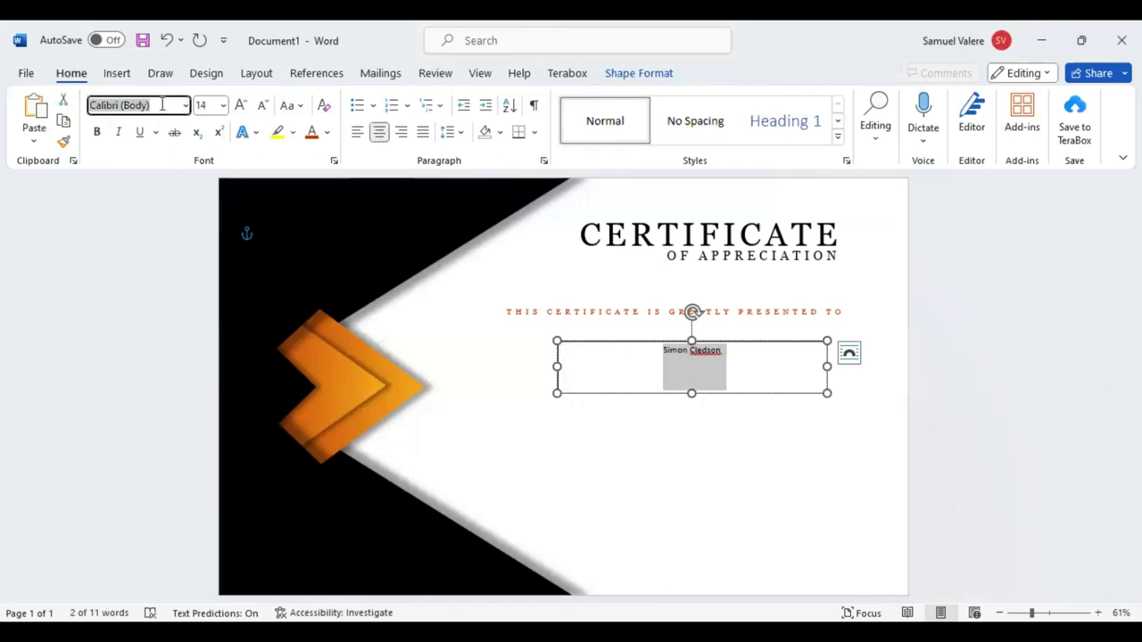
pyautogui.write('Edwardian Script ITC')
pyautogui.press('Return')
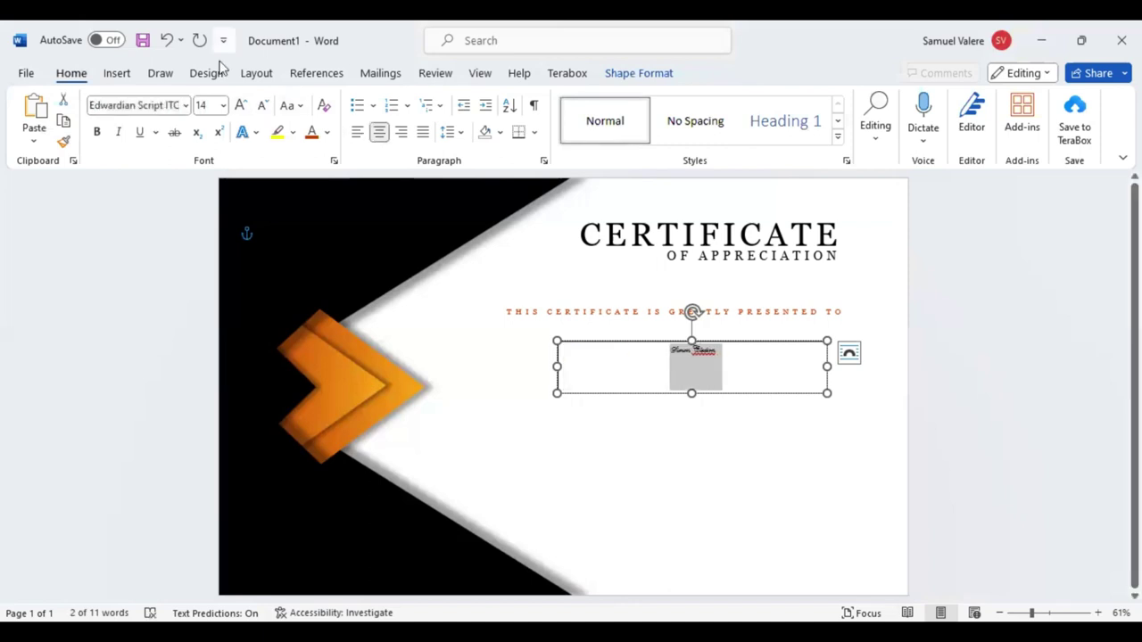
pyautogui.click(239, 105)
pyautogui.click(239, 105)
pyautogui.click(239, 105)
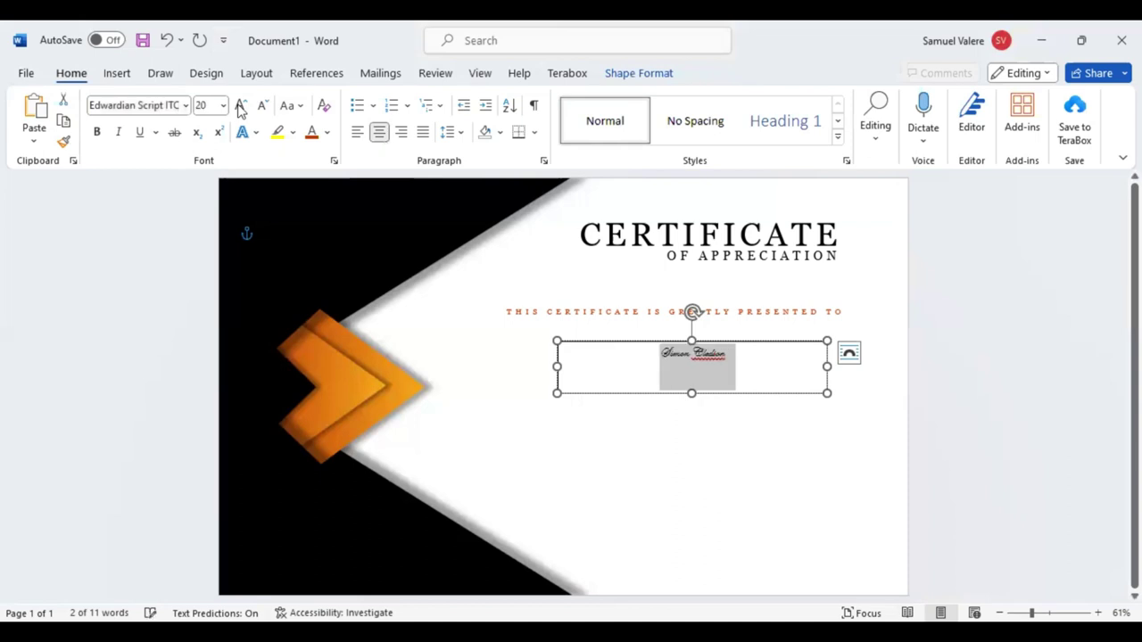
pyautogui.click(239, 106)
pyautogui.click(239, 105)
pyautogui.click(239, 105)
pyautogui.click(239, 105)
pyautogui.click(239, 105)
pyautogui.click(239, 105)
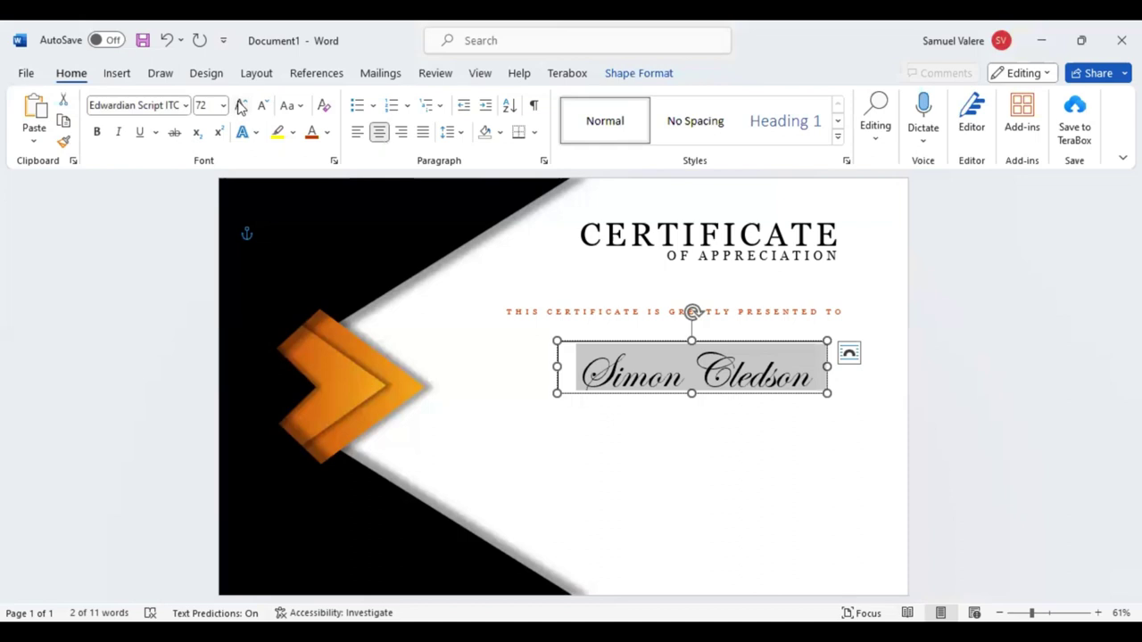
pyautogui.click(241, 105)
pyautogui.click(241, 105)
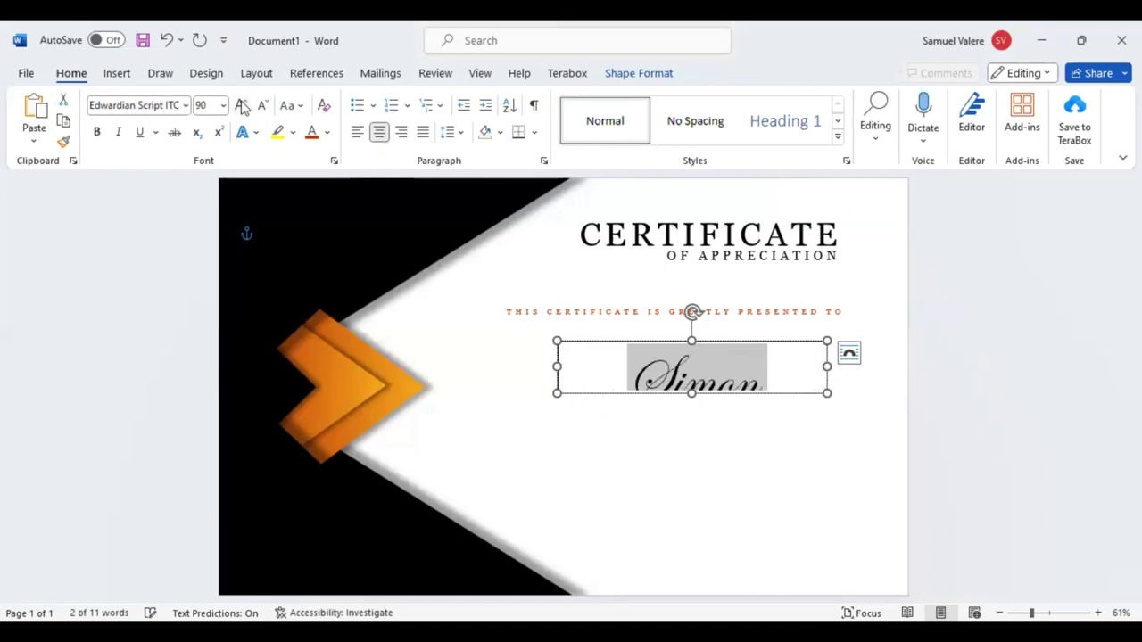
pyautogui.click(241, 105)
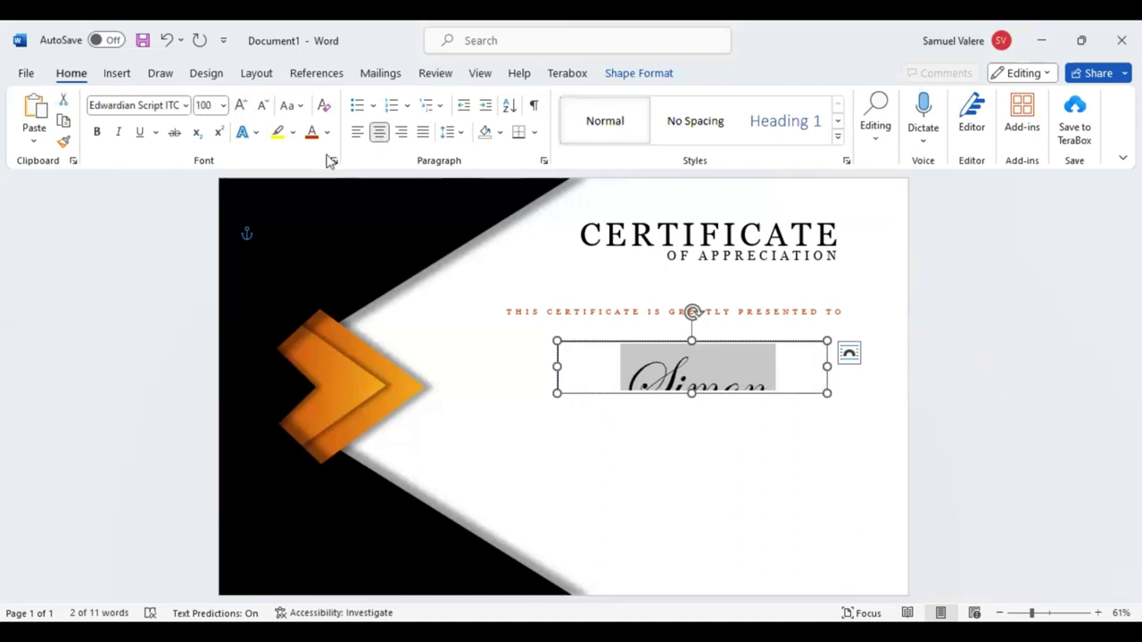
# - Widen and heighten the name box and move it up under the presented-to line
pyautogui.hotkey('alt', 'j')
pyautogui.press('d')
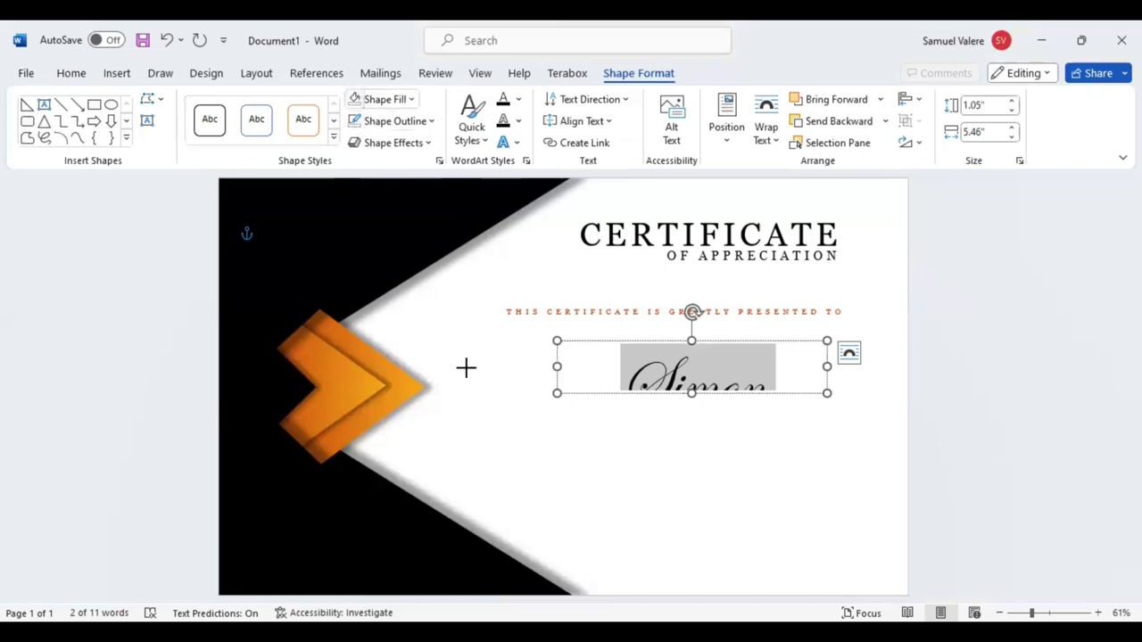
pyautogui.hotkey('ctrl', 'v')
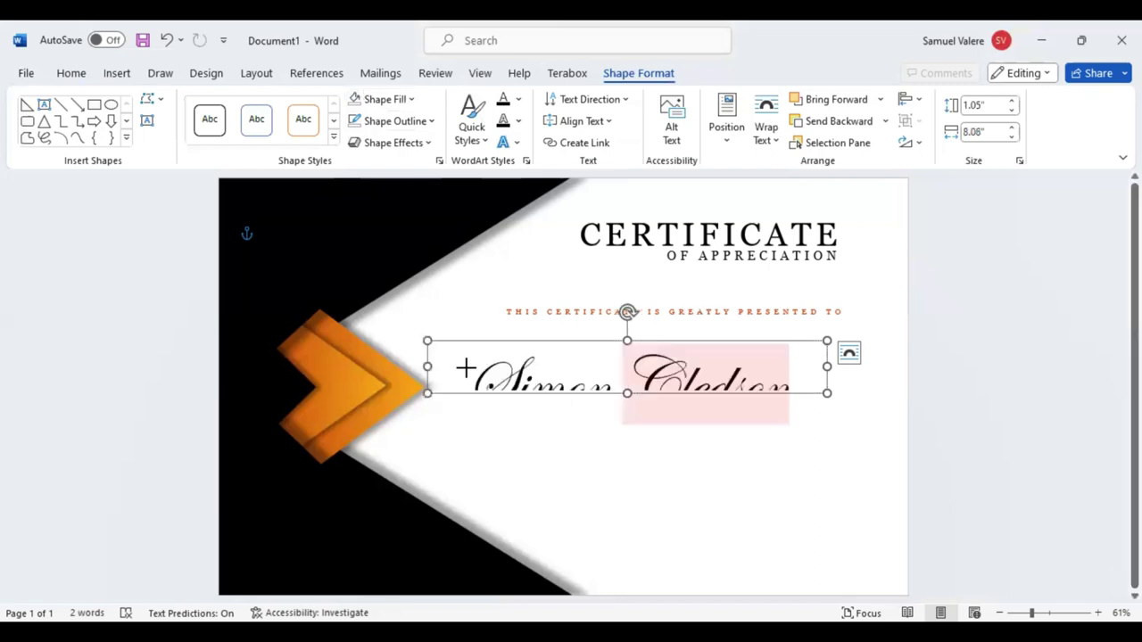
pyautogui.click(464, 368)
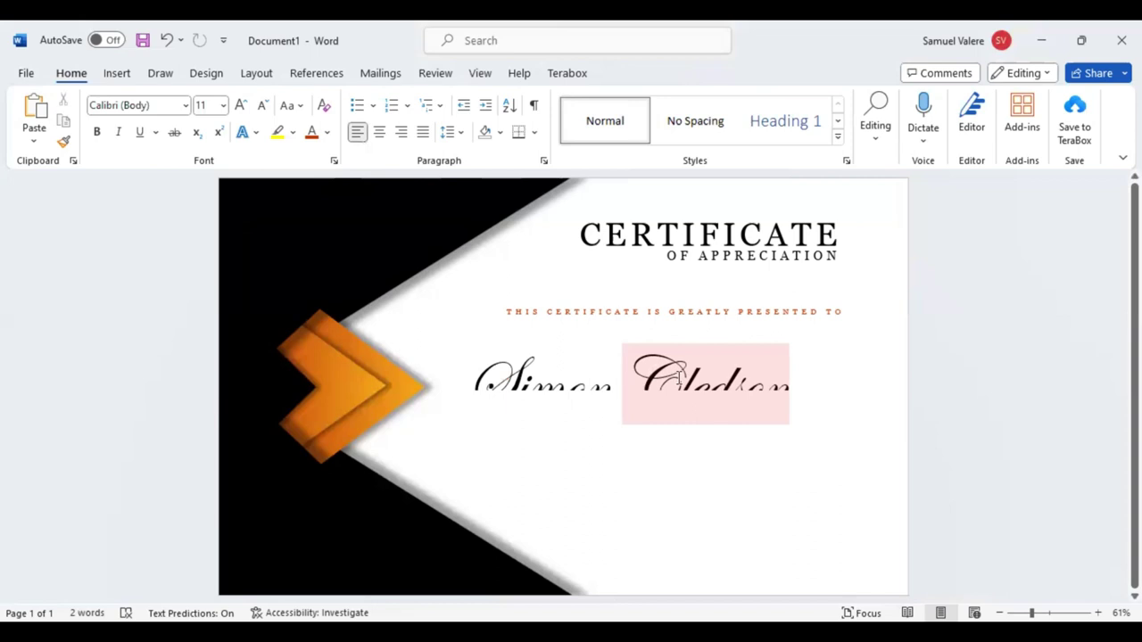
pyautogui.click(678, 377)
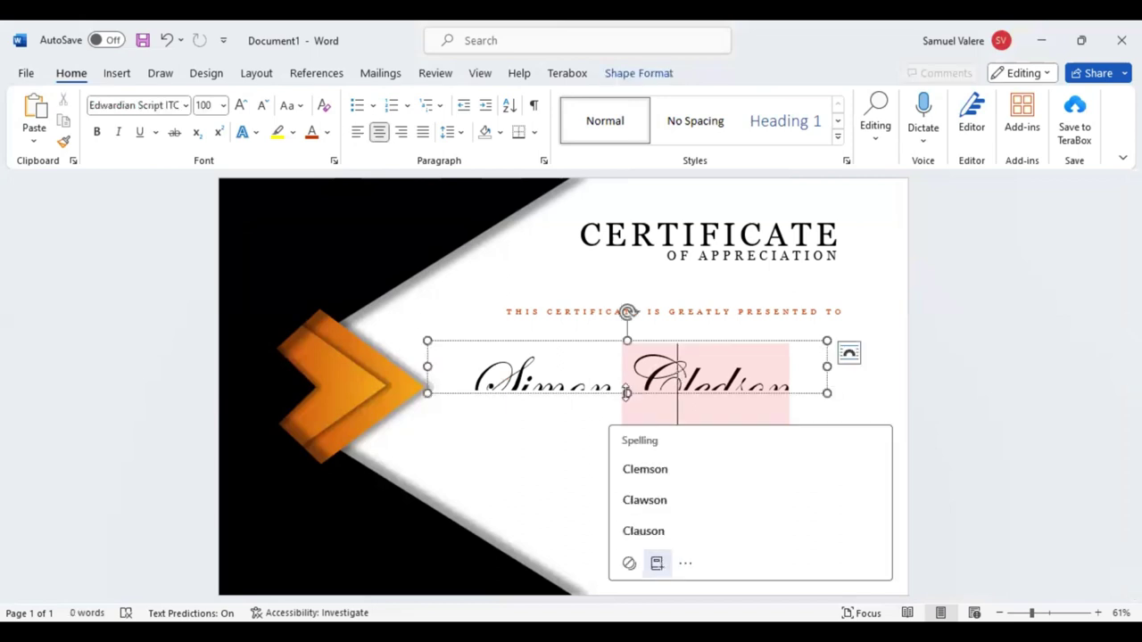
pyautogui.moveTo(626, 393); pyautogui.dragTo(627, 426)
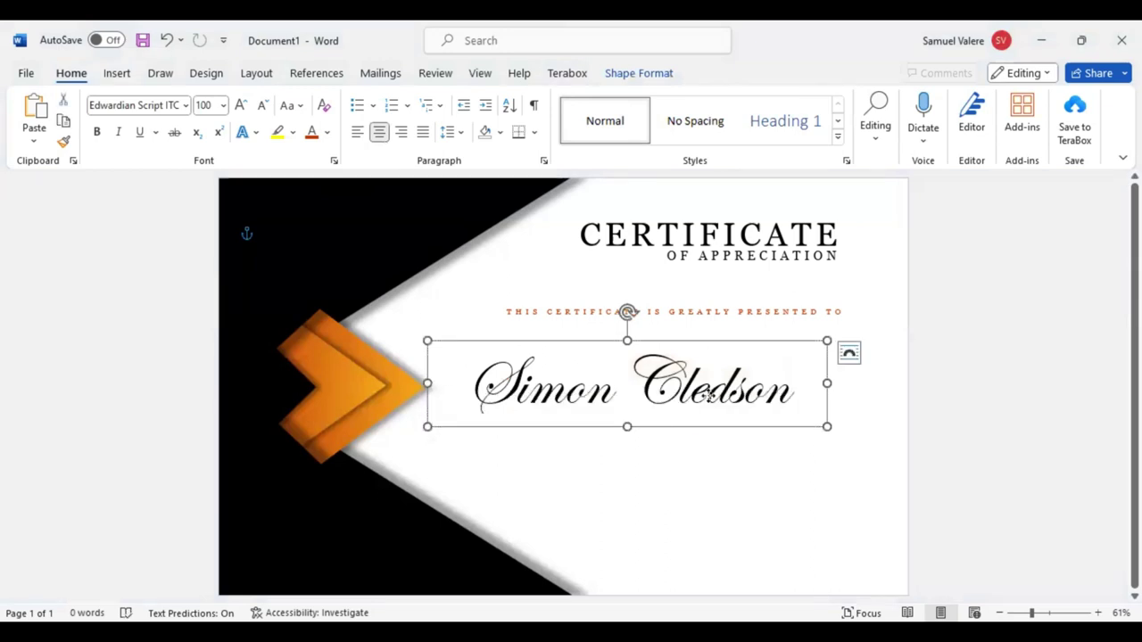
pyautogui.moveTo(709, 395); pyautogui.dragTo(689, 401)
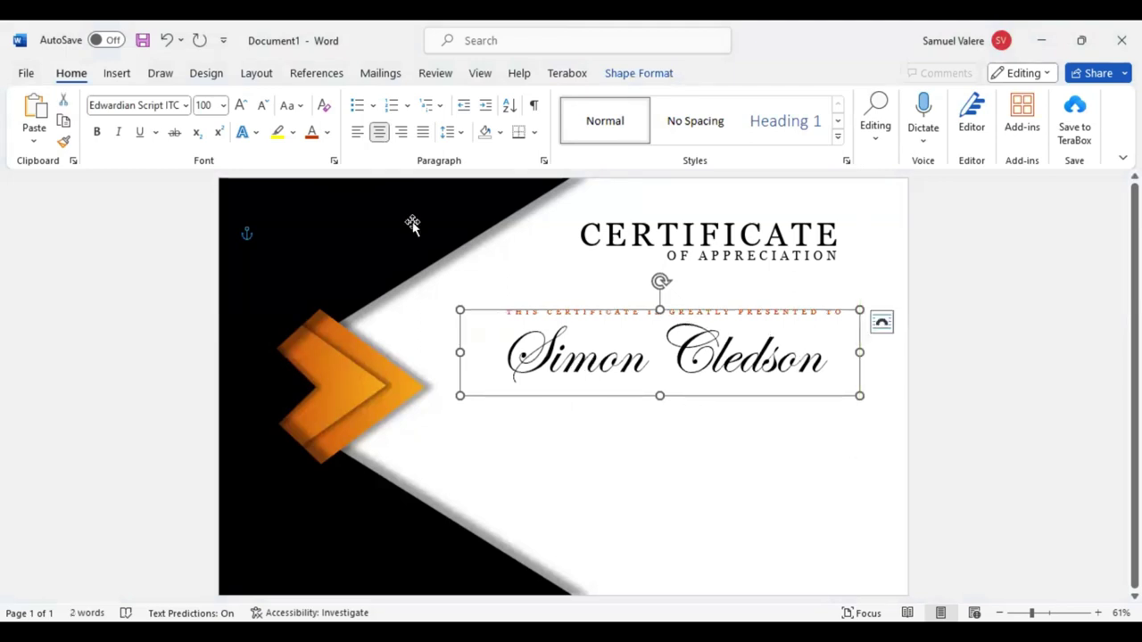
pyautogui.click(121, 73)
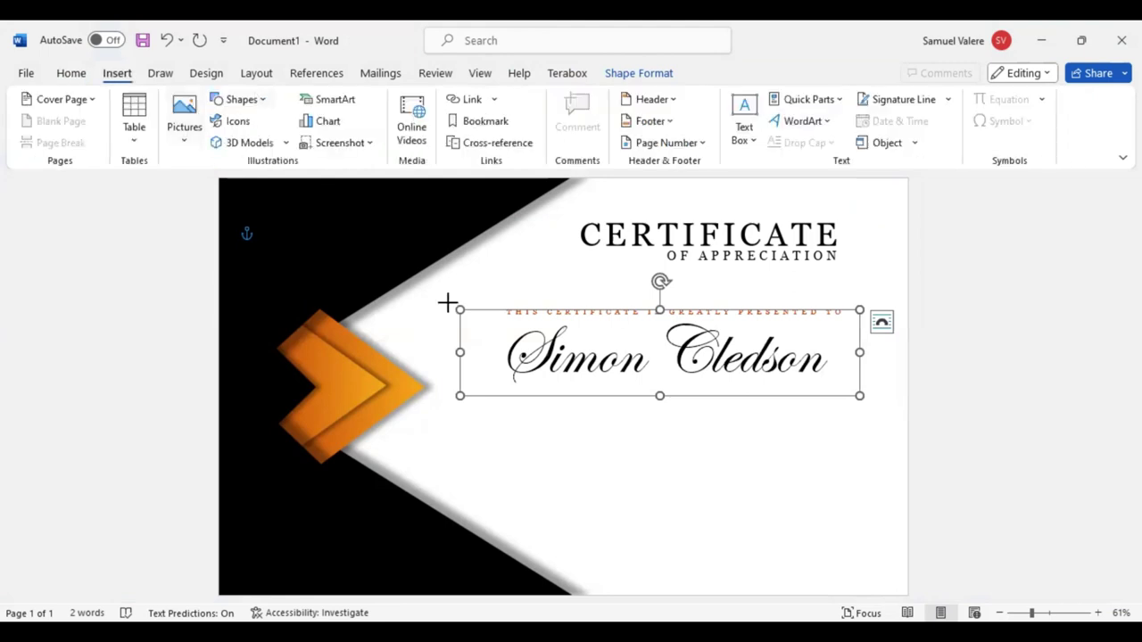
# - Paste the appreciation paragraph into a new box below the name, in centred Georgia 16 pt
pyautogui.moveTo(507, 413)
pyautogui.mouseDown()
pyautogui.moveTo(685, 451)
pyautogui.moveTo(814, 498)
pyautogui.mouseUp()
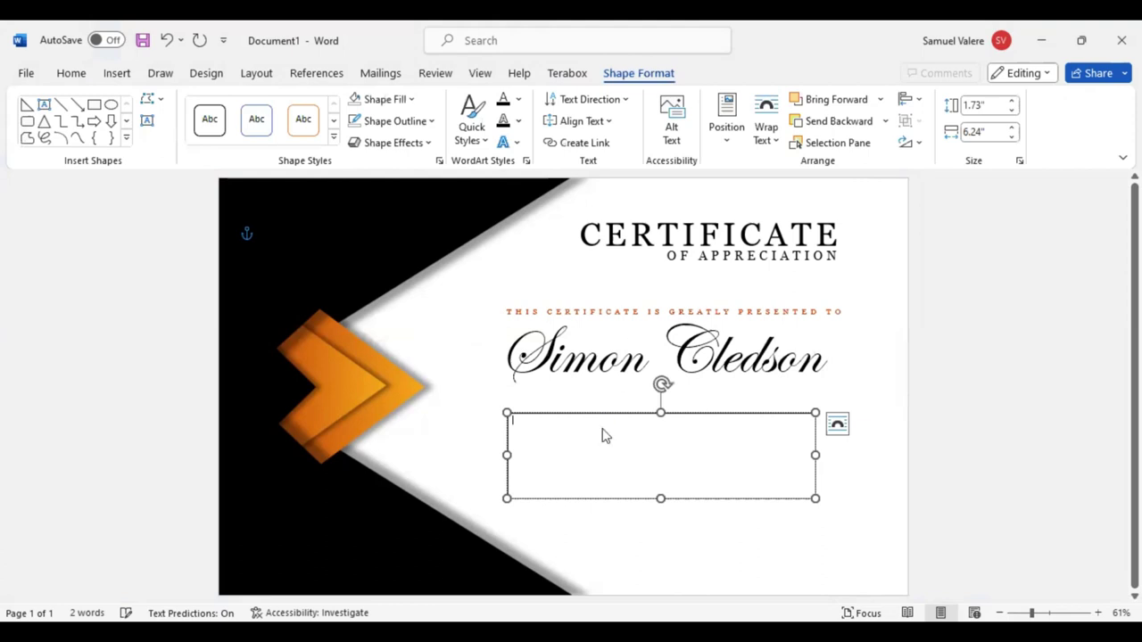
pyautogui.write('This certificate is a testament to your exceptional efforts and unwavering dedication. Your relentless pursuit of excellence, coupled with your innovative thinking, has raised the bar for all of us. Your contributions have not only improved our project but also inspired those around you.')
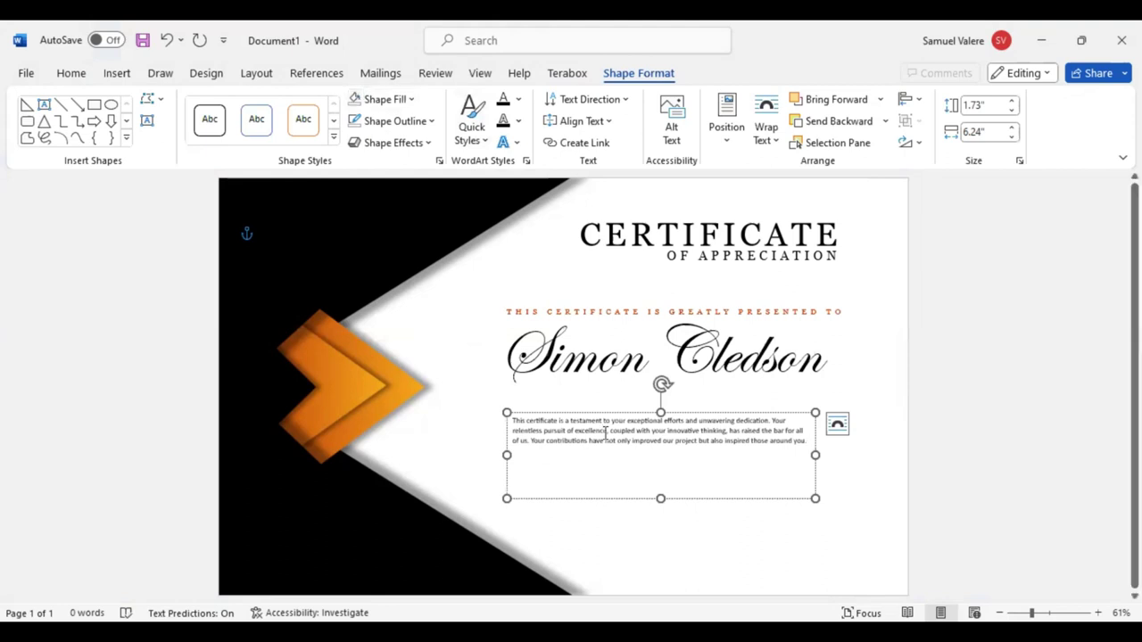
pyautogui.tripleClick(609, 434)
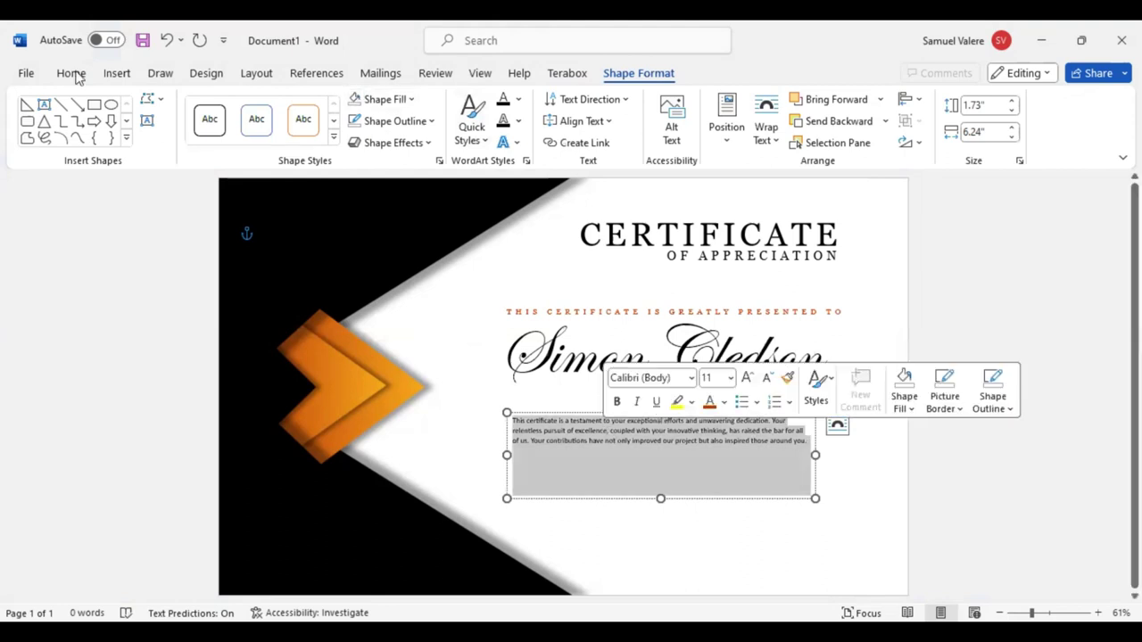
pyautogui.click(73, 75)
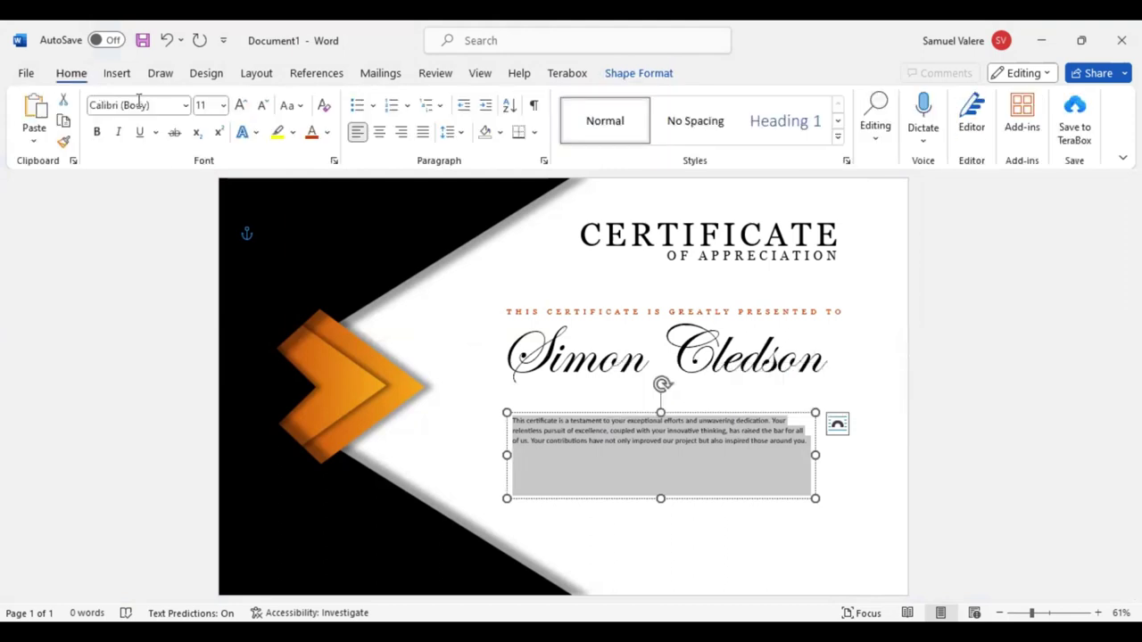
pyautogui.click(153, 105)
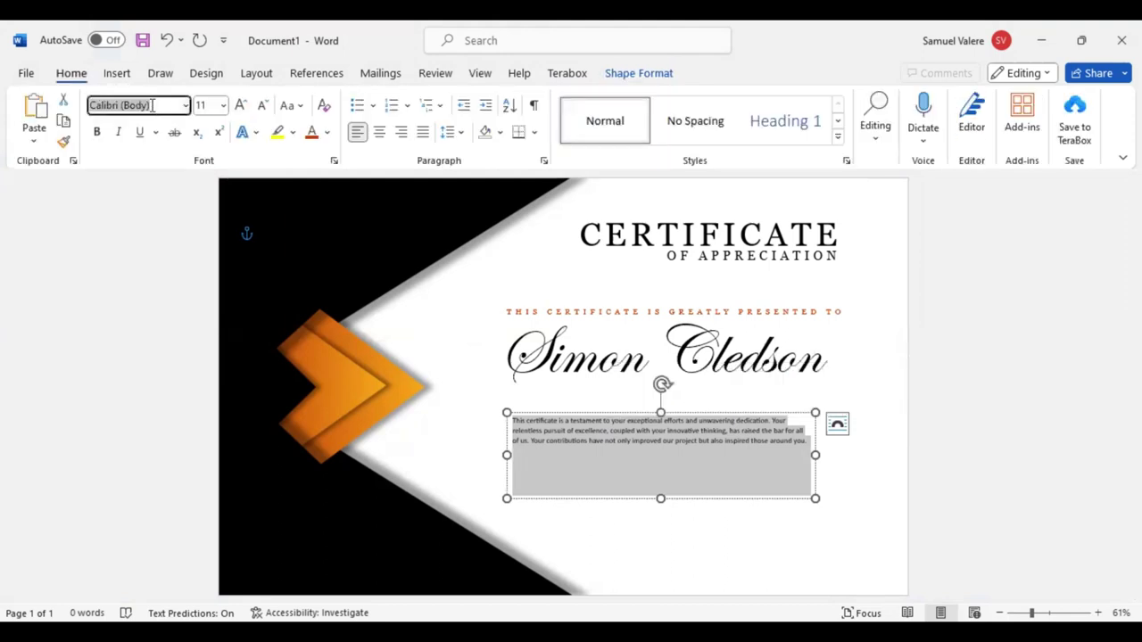
pyautogui.write('Georgia')
pyautogui.press('Return')
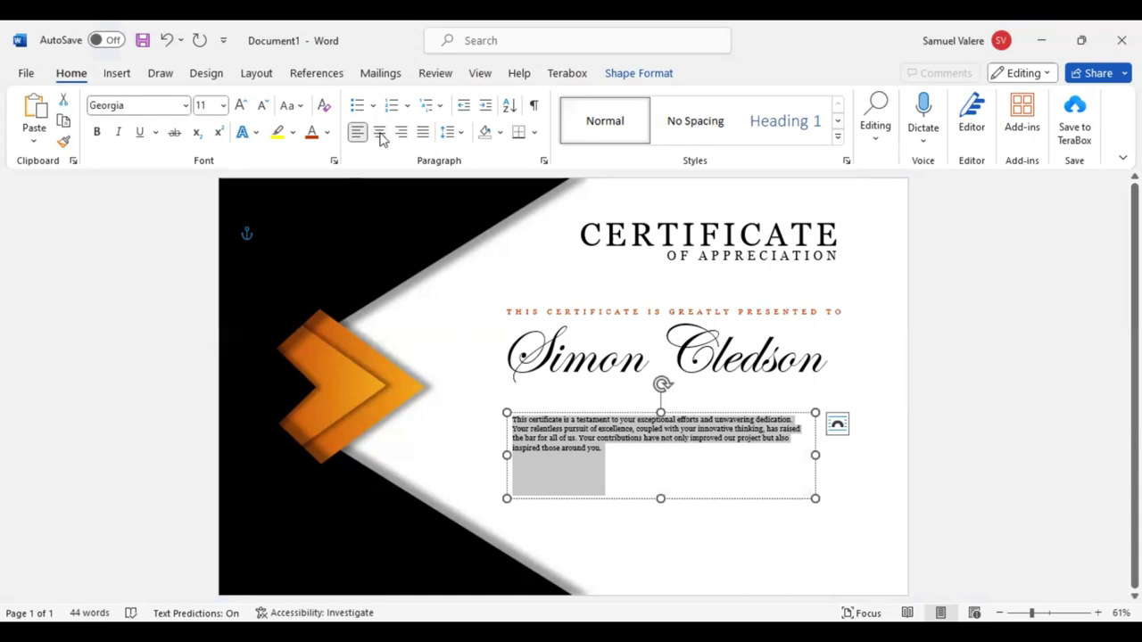
pyautogui.click(379, 134)
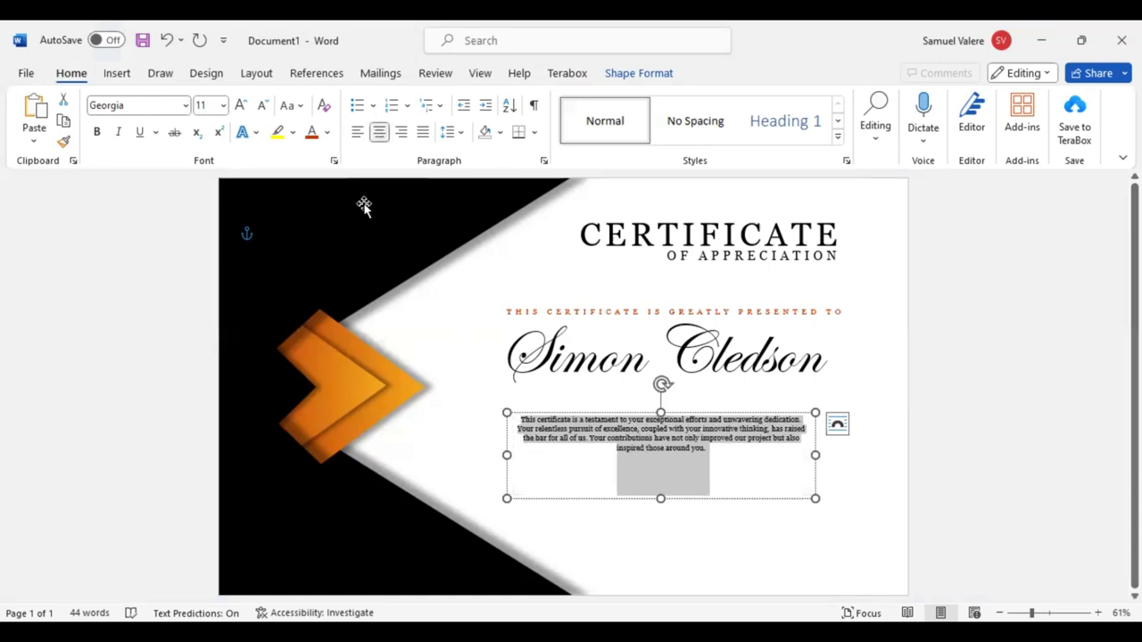
pyautogui.doubleClick(241, 105)
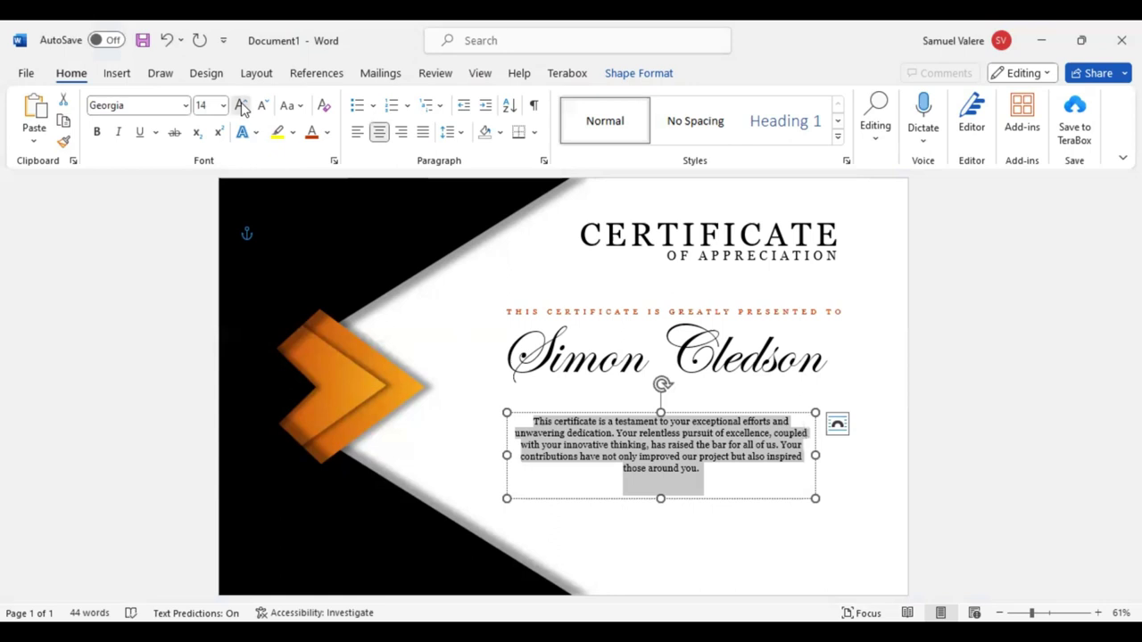
pyautogui.hotkey('ctrl', 'shift', '.')
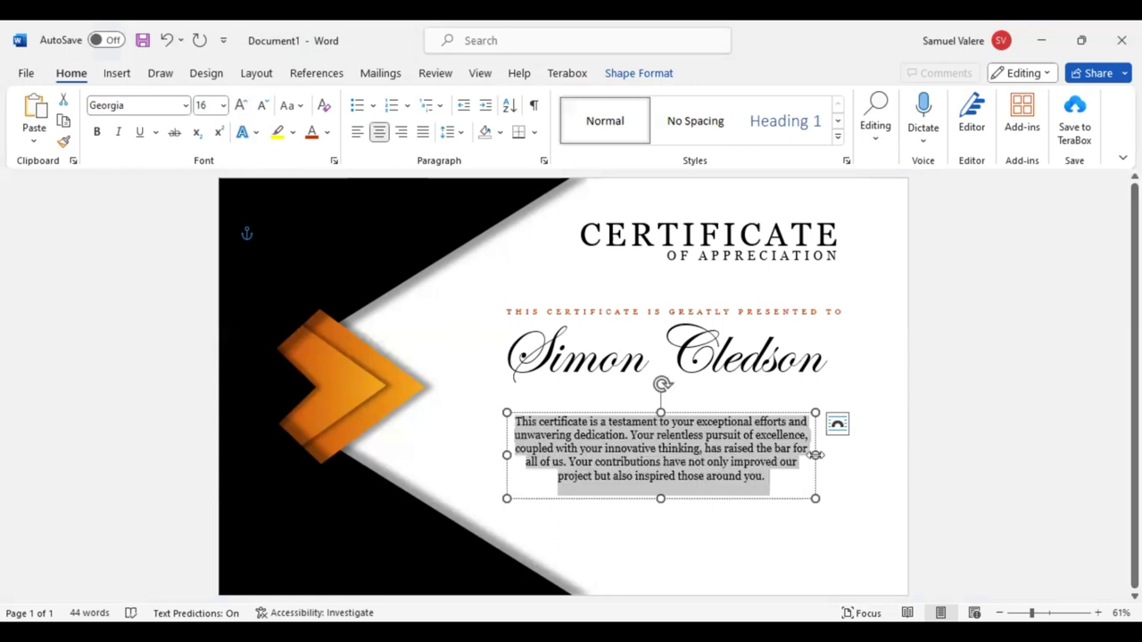
# - Widen the paragraph box on both sides and shorten its height to fit
pyautogui.moveTo(815, 454); pyautogui.dragTo(842, 454)
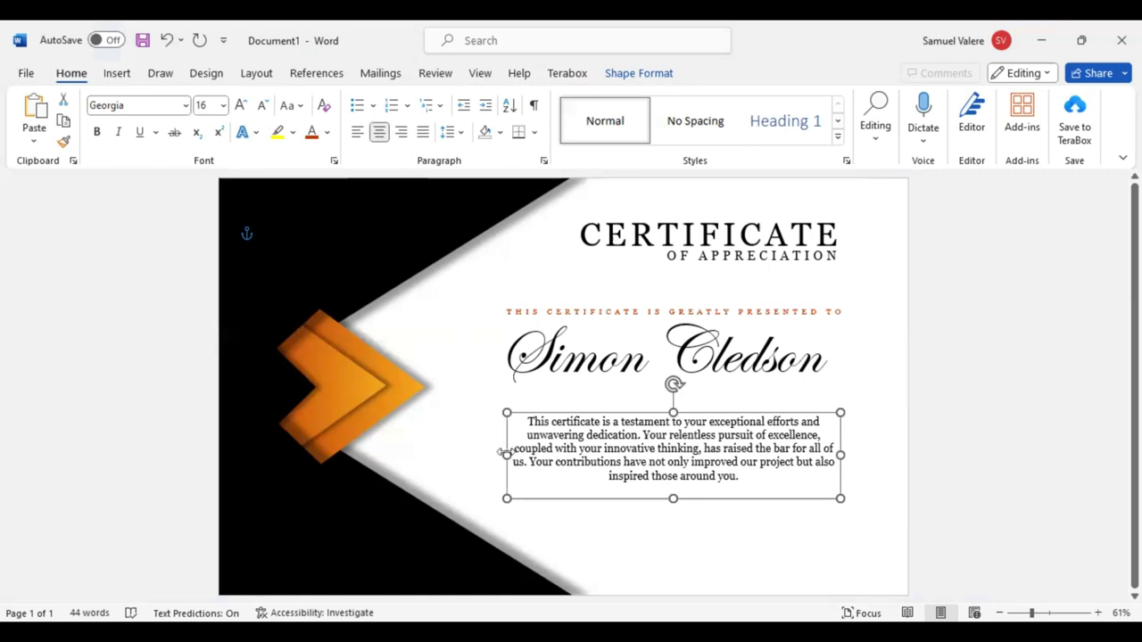
pyautogui.moveTo(501, 453); pyautogui.dragTo(480, 452)
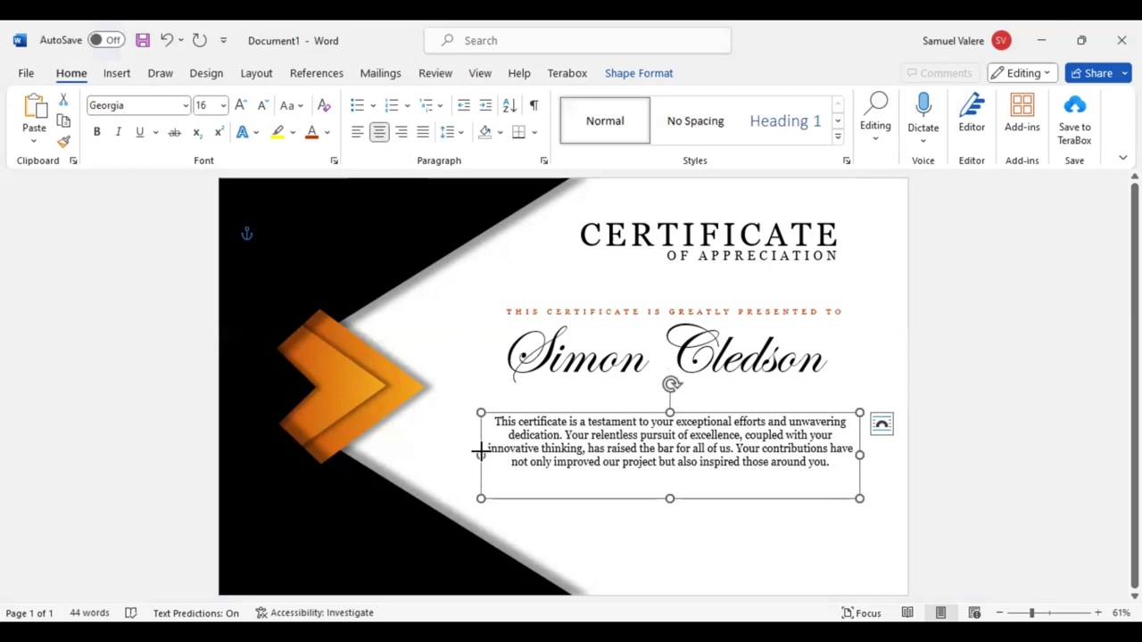
pyautogui.click(480, 453)
pyautogui.hotkey('shift', 'Up')
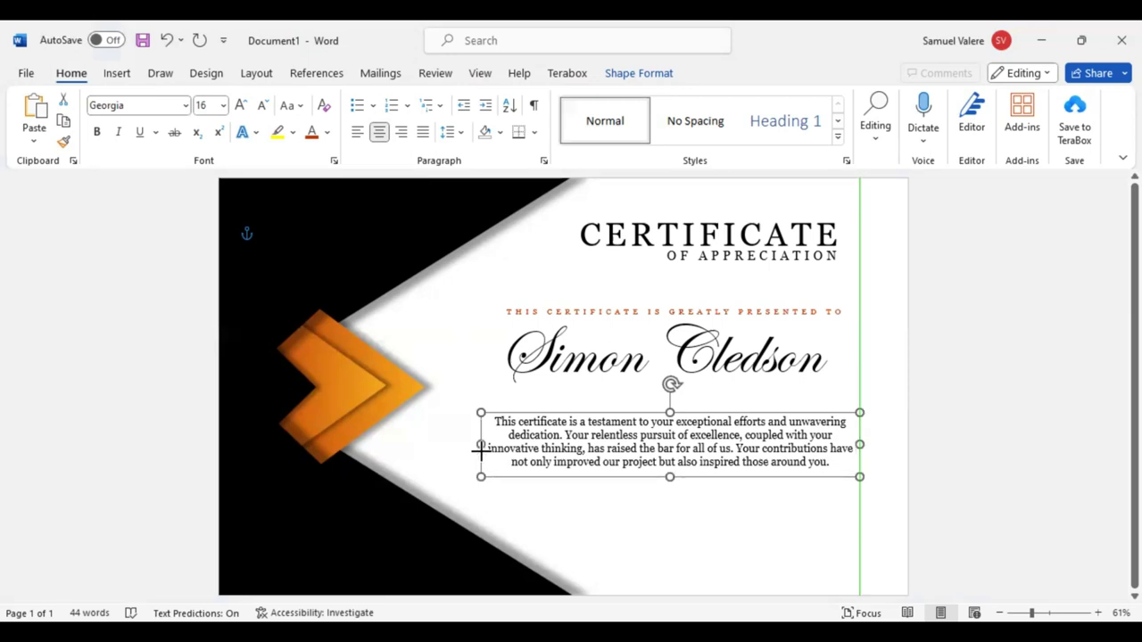
# - Add an isosceles triangle at lower right, rotated to point left, sized 2.46" by 3.5"
pyautogui.click(118, 75)
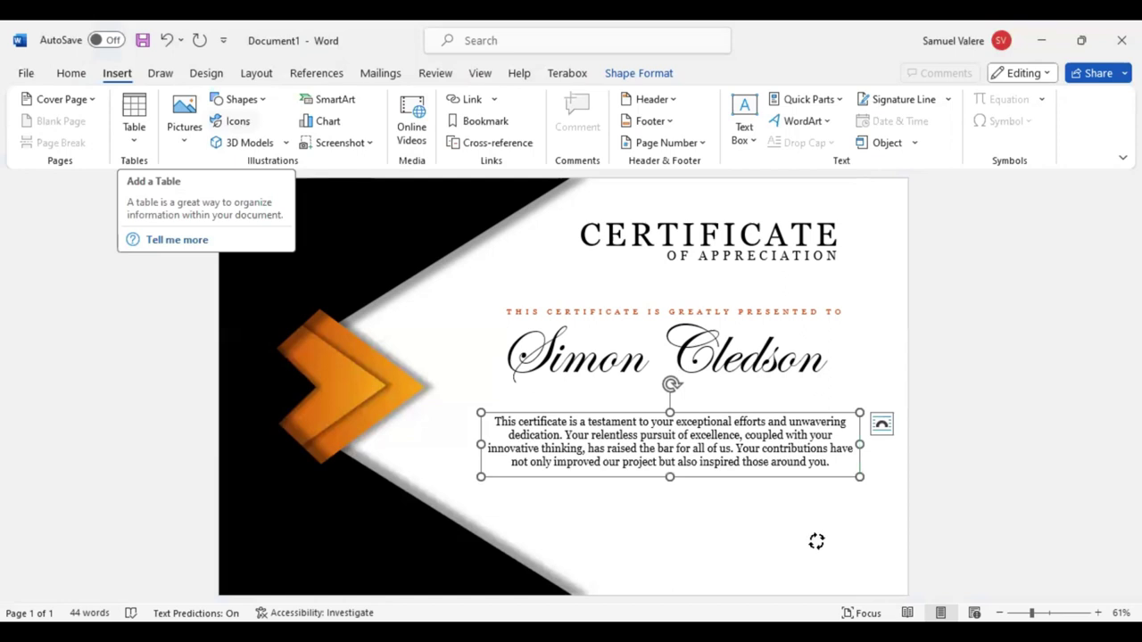
pyautogui.click(816, 541)
pyautogui.moveTo(862, 464); pyautogui.dragTo(789, 536)
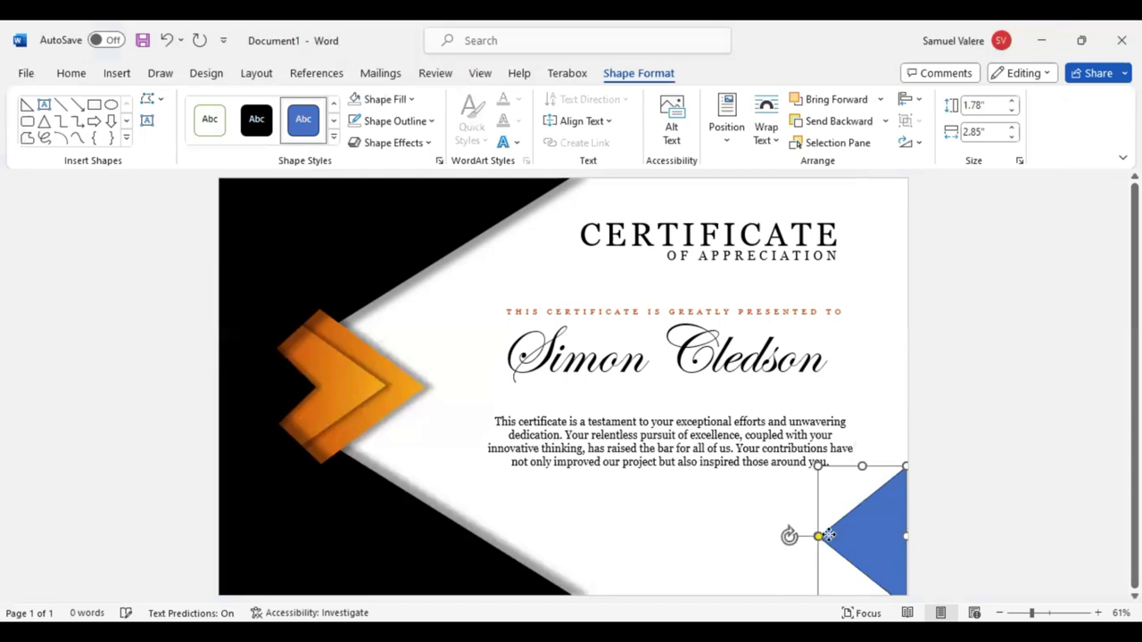
pyautogui.hotkey('ctrl', 'y')
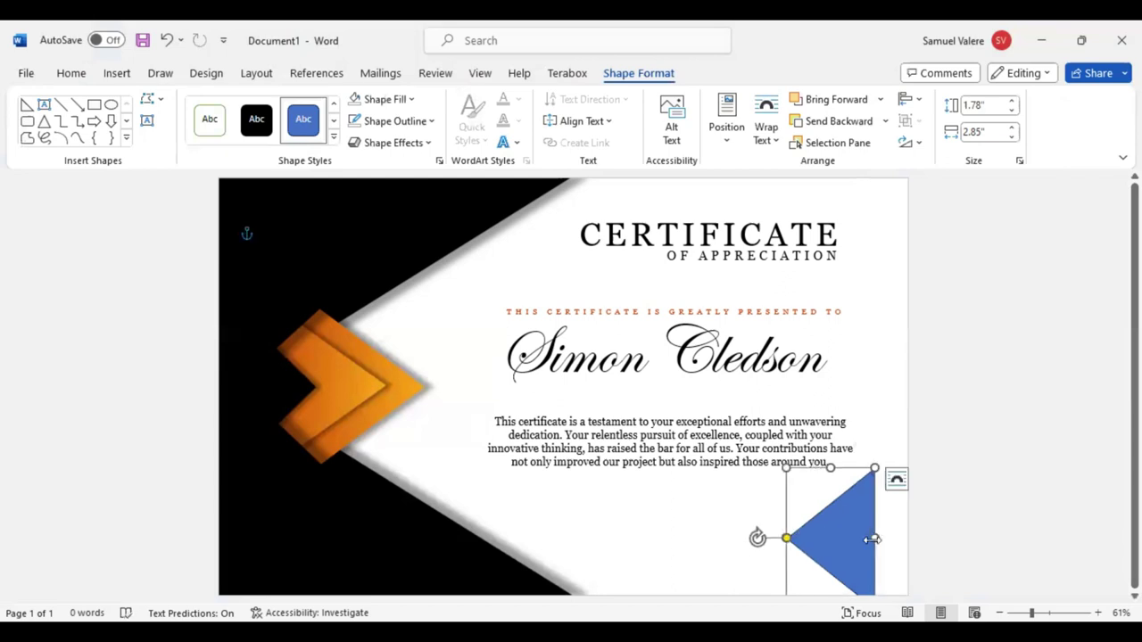
pyautogui.moveTo(871, 539); pyautogui.dragTo(912, 537)
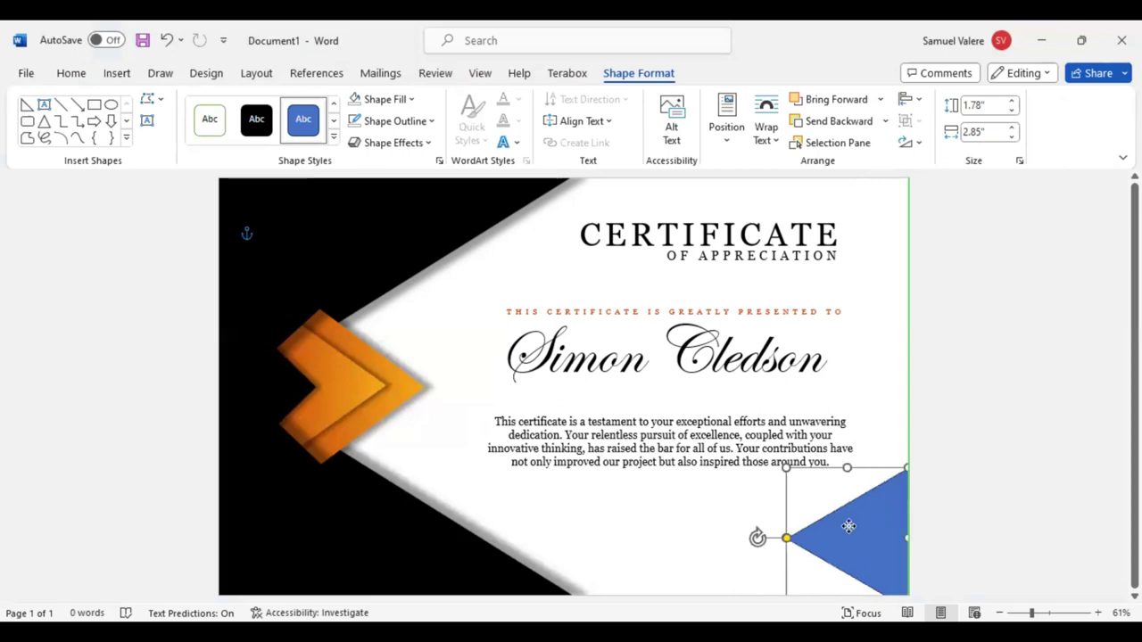
pyautogui.moveTo(846, 467); pyautogui.dragTo(851, 435)
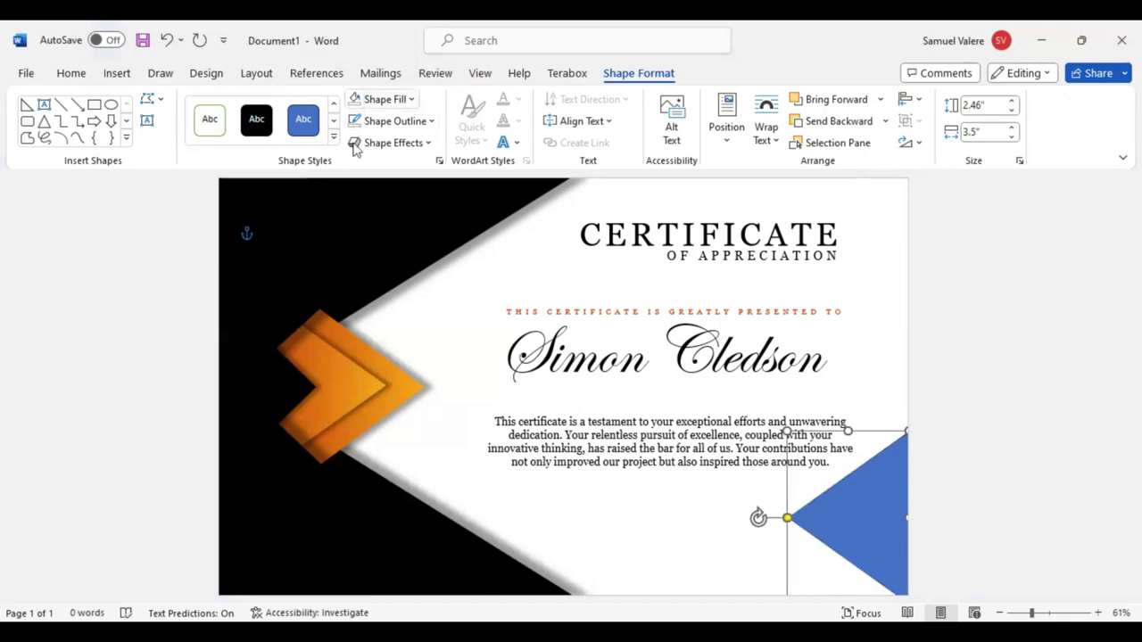
# - Fill the lower-right triangle white with a soft outer shadow: 60% transparency, 102% size, 5 pt blur, 0 pt distance
pyautogui.click(384, 99)
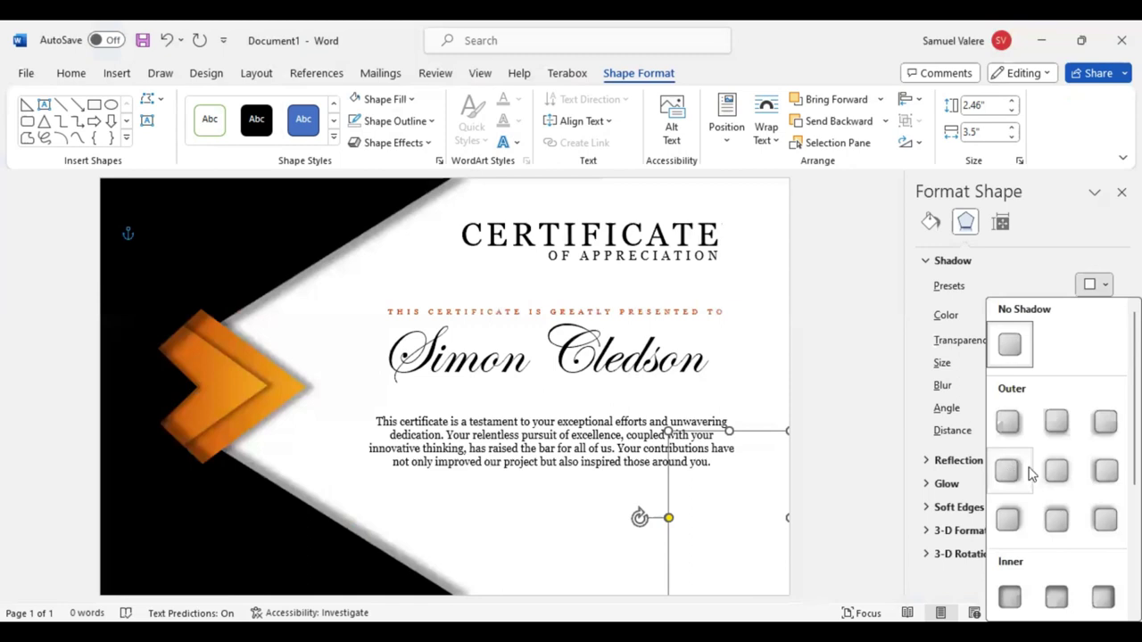
pyautogui.click(1105, 423)
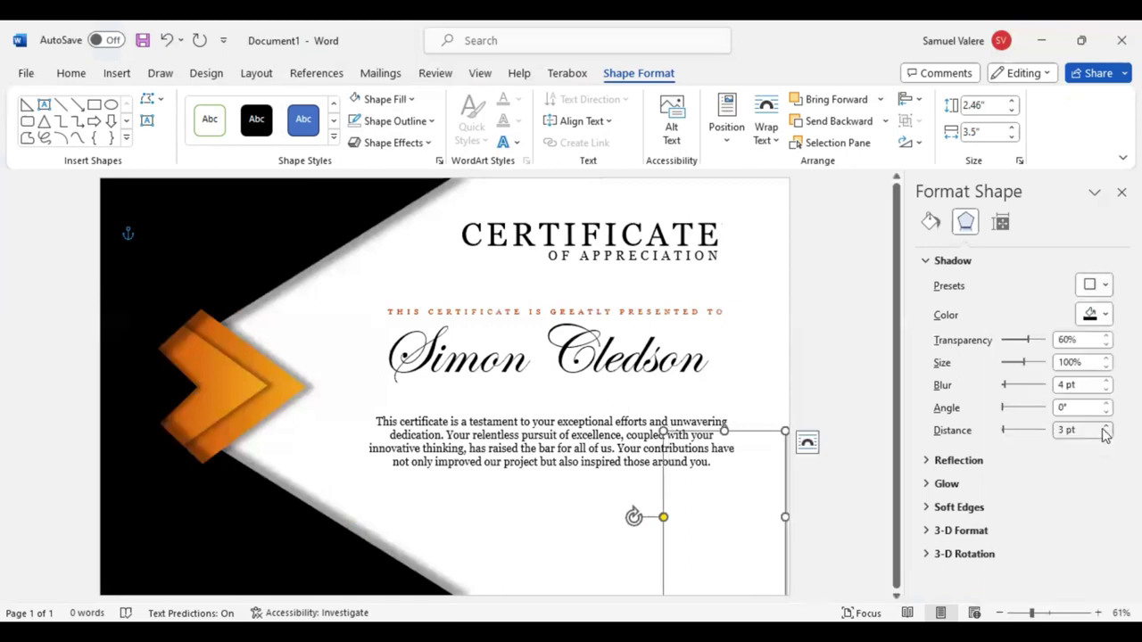
pyautogui.click(1106, 426)
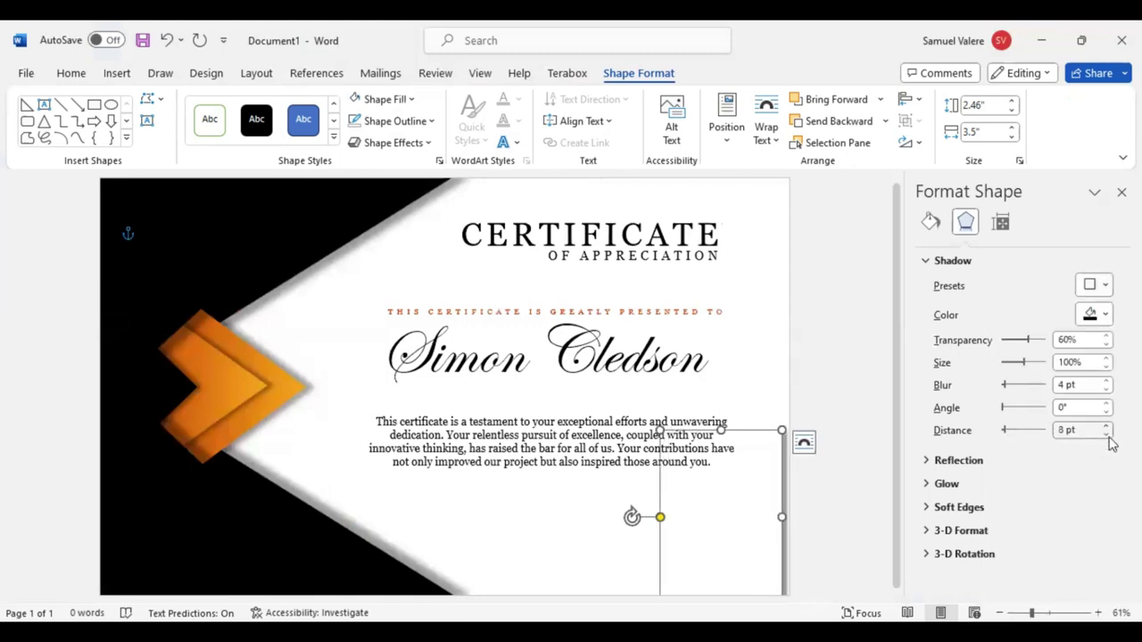
pyautogui.click(1106, 427)
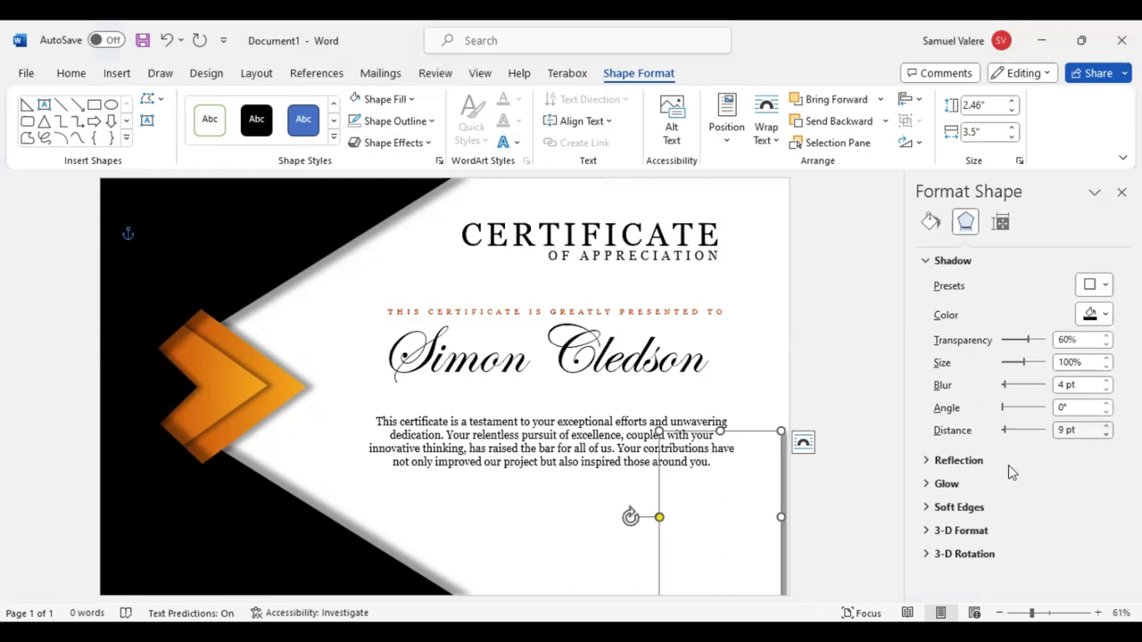
pyautogui.hotkey('alt', 'Down')
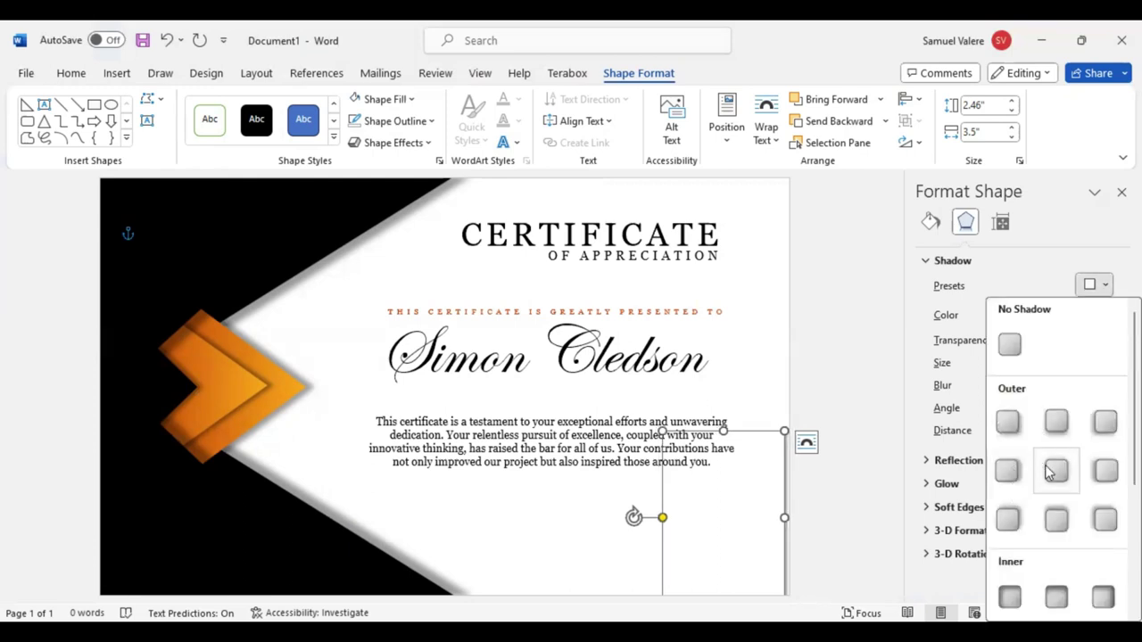
pyautogui.click(1055, 471)
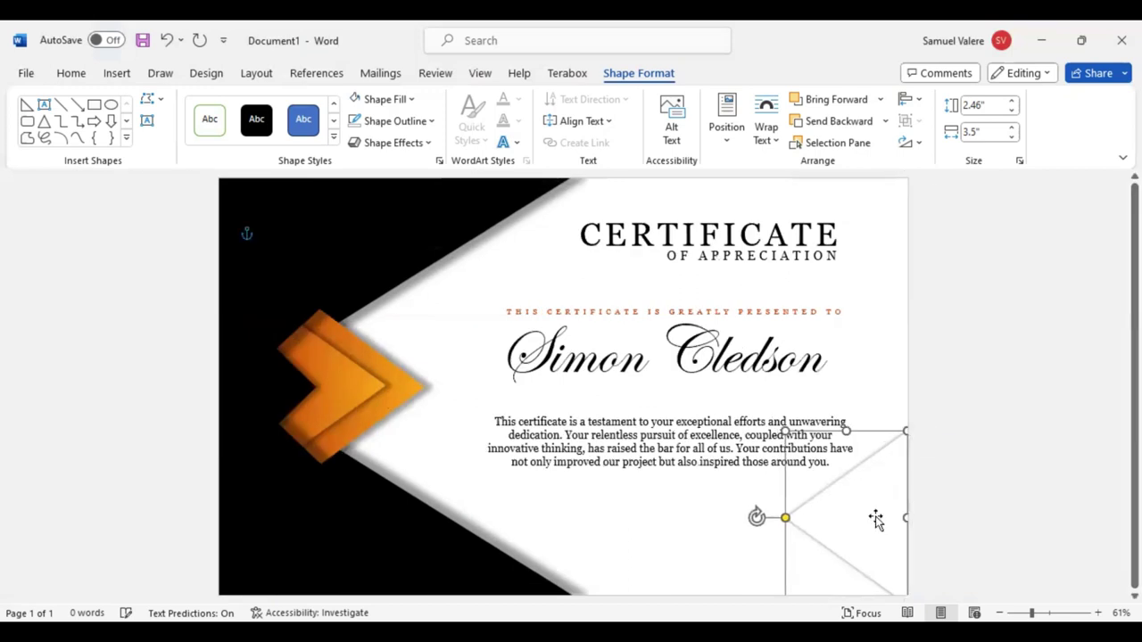
# - Duplicate the white triangle and move the copy to the top-right corner
pyautogui.moveTo(871, 519); pyautogui.dragTo(872, 520)
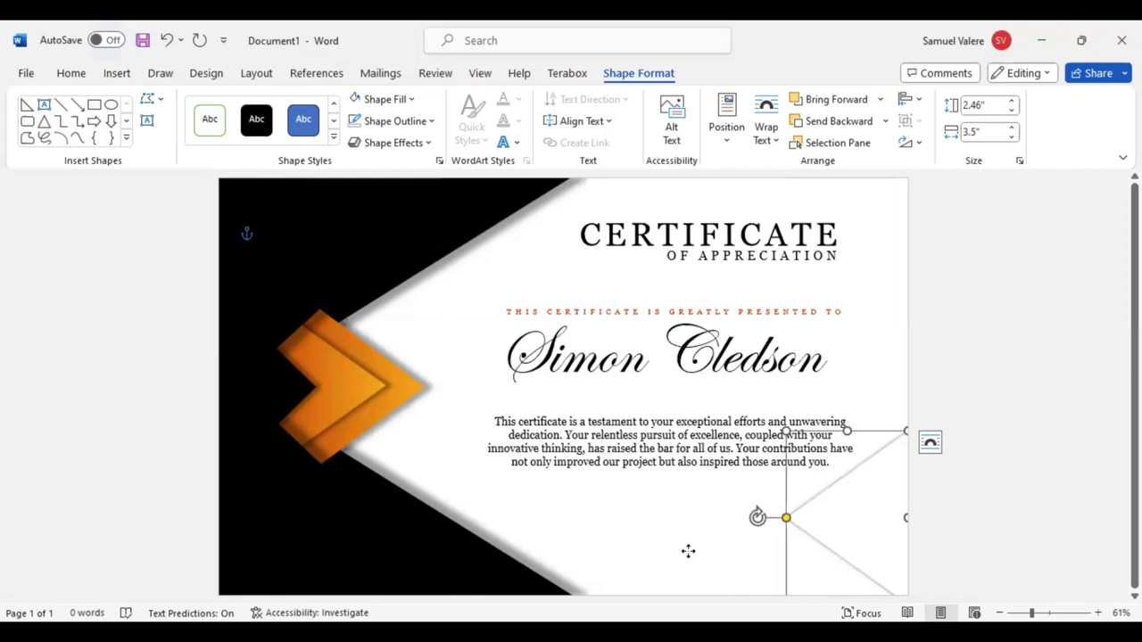
pyautogui.moveTo(687, 551); pyautogui.dragTo(555, 563)
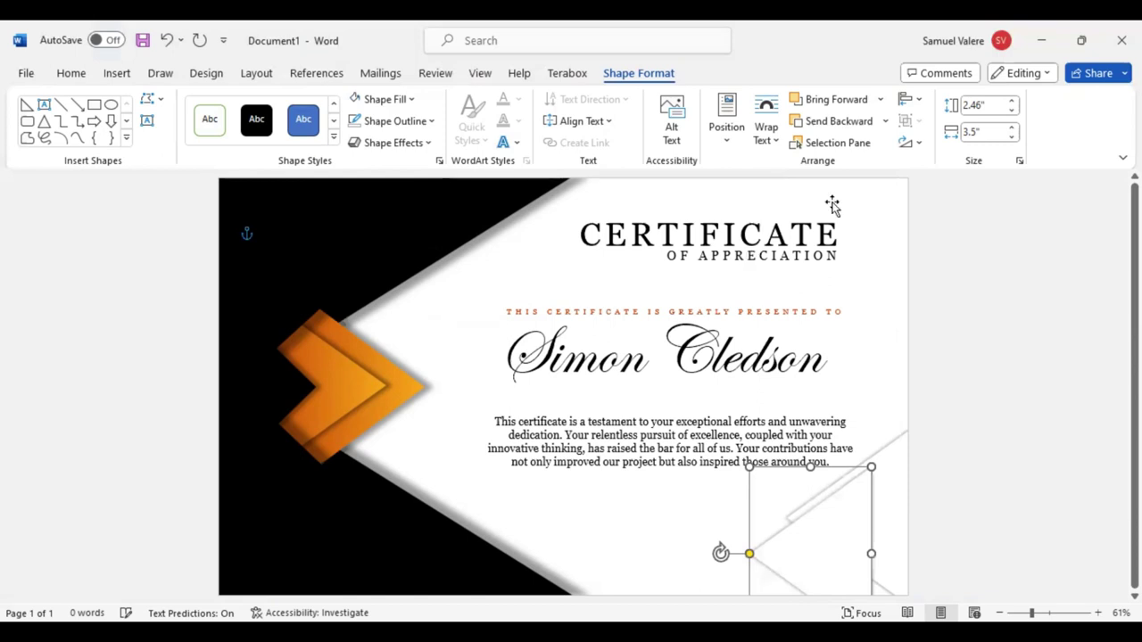
pyautogui.moveTo(831, 204); pyautogui.dragTo(819, 206)
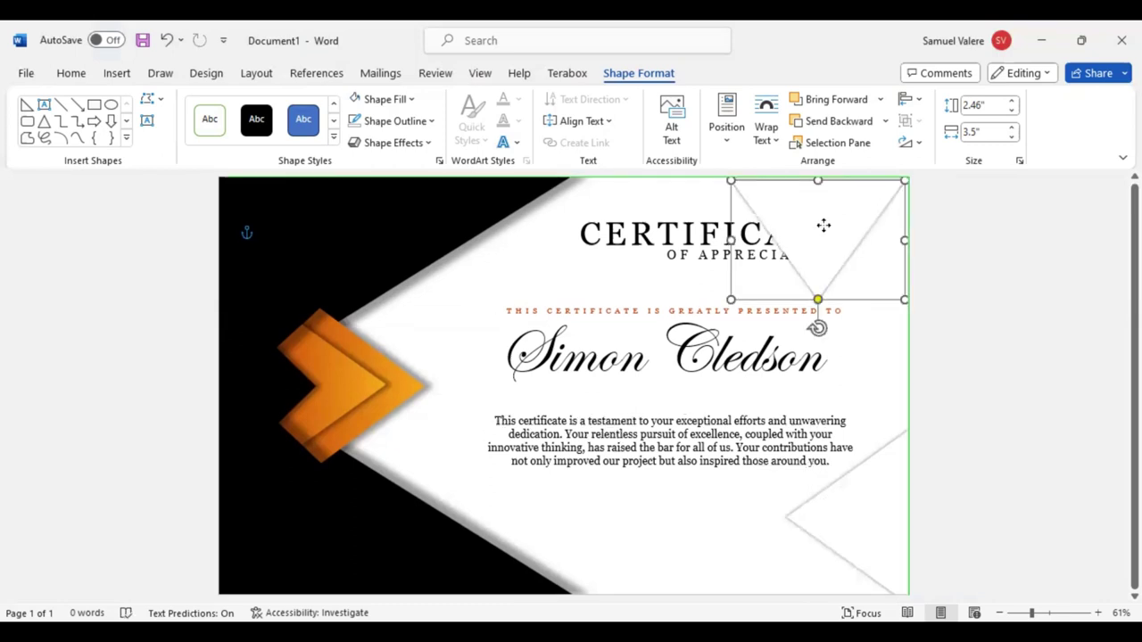
# - Shorten the top triangle to 1.87" by 3.5" and send it behind the CERTIFICATE title
pyautogui.hotkey('ctrl', 'z')
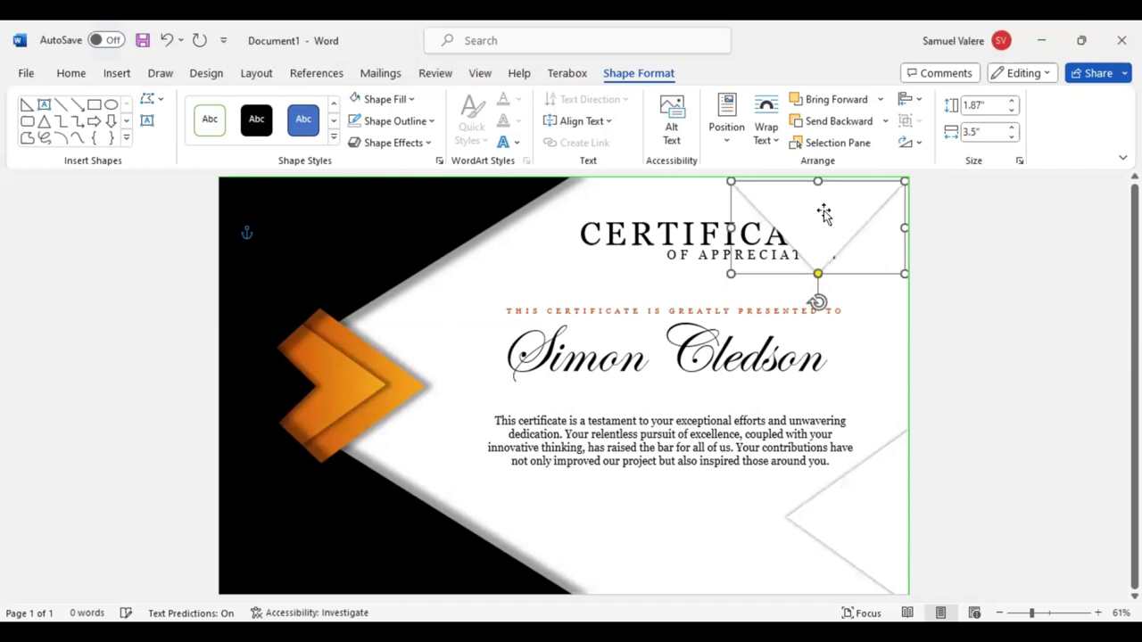
pyautogui.moveTo(824, 214); pyautogui.dragTo(823, 211)
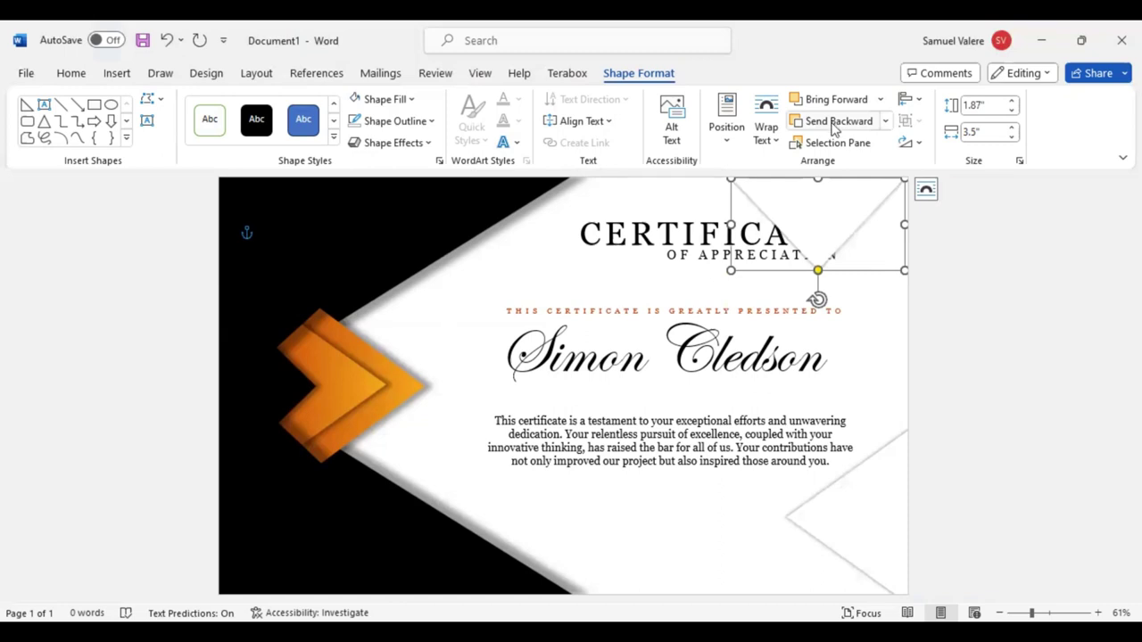
pyautogui.click(833, 125)
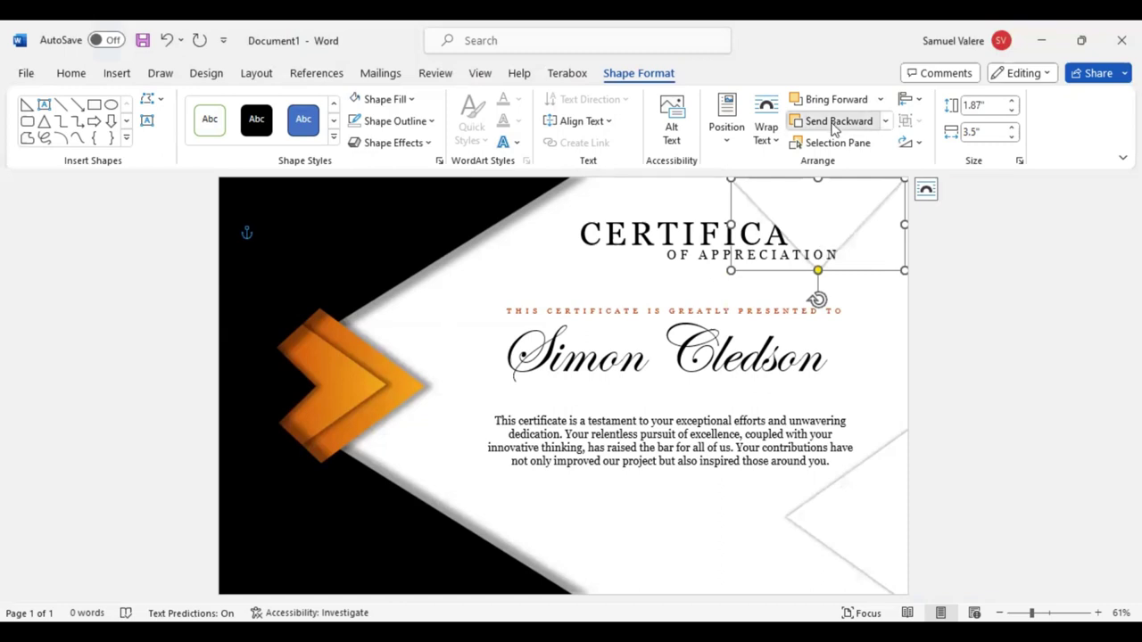
pyautogui.click(833, 125)
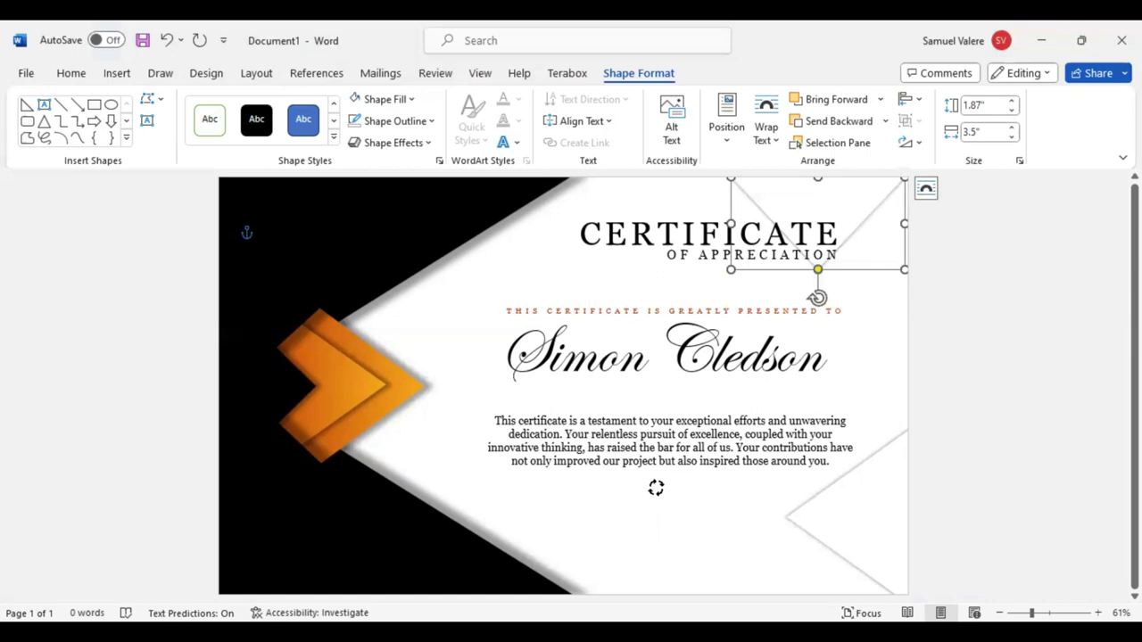
# - Rotate the tilted triangle upright and place it at the bottom centre, 2.46" by 3.96"
pyautogui.click(651, 488)
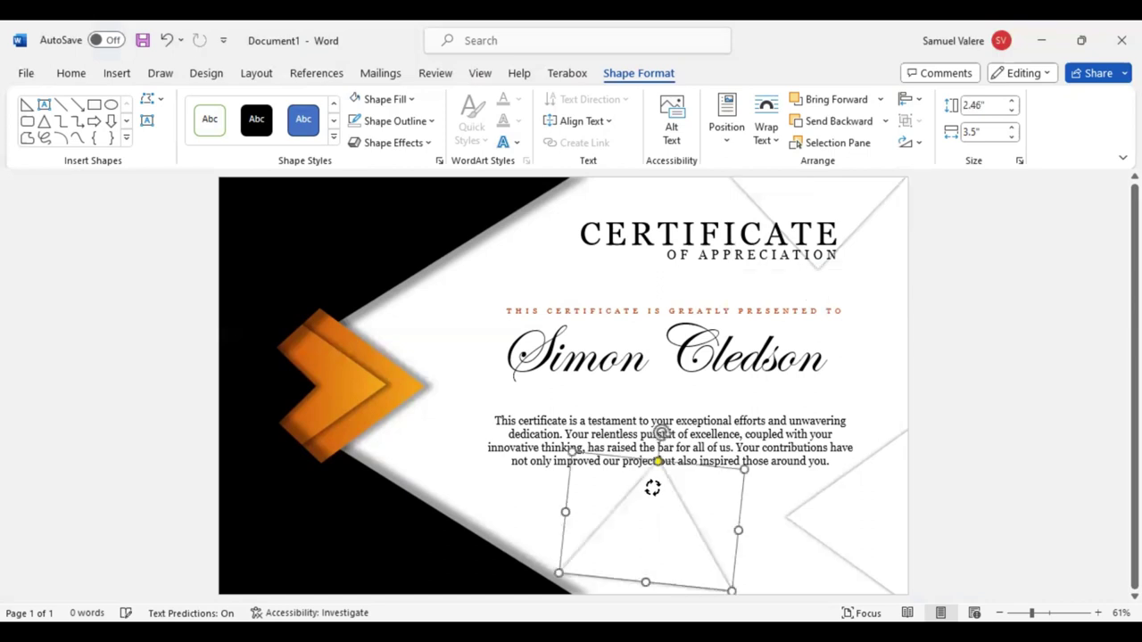
pyautogui.moveTo(652, 488); pyautogui.dragTo(652, 488)
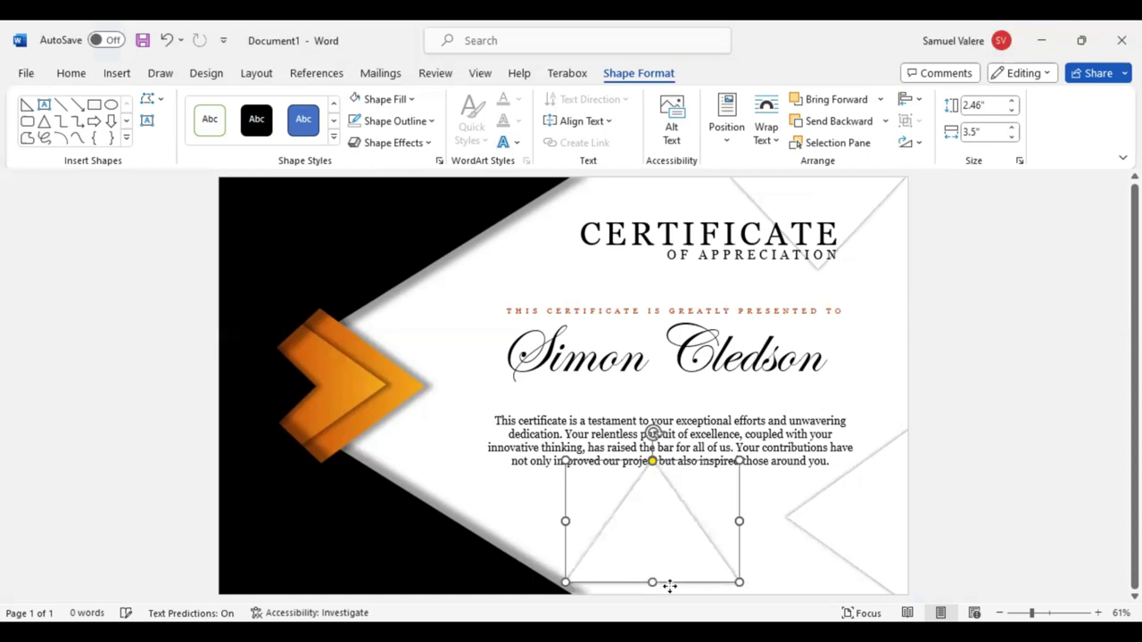
pyautogui.moveTo(669, 585); pyautogui.dragTo(668, 601)
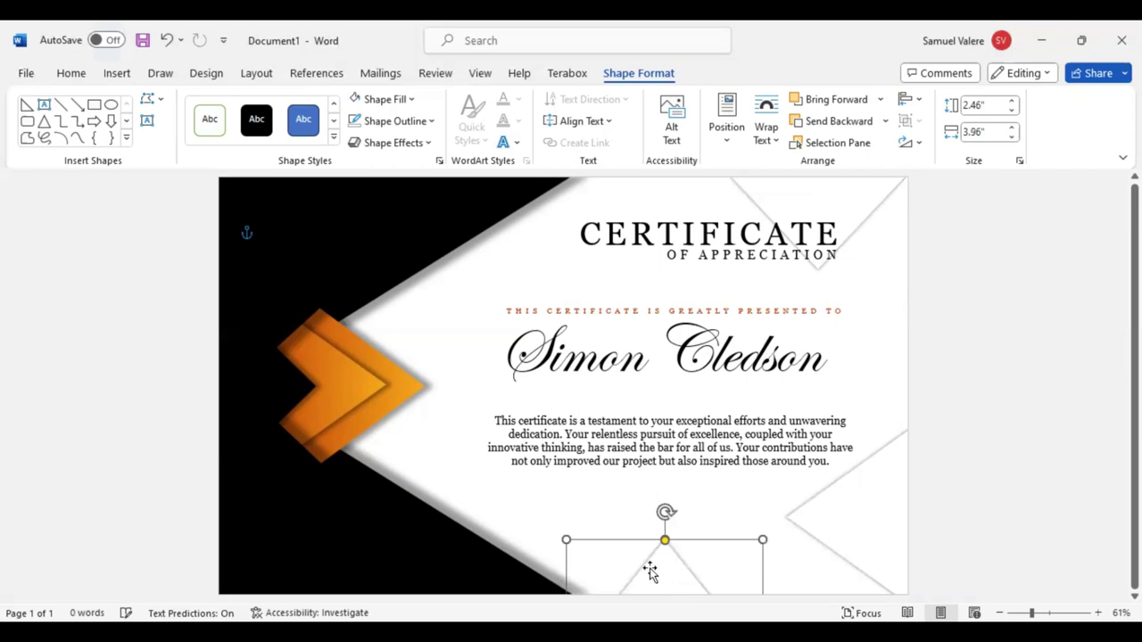
pyautogui.hotkey('ctrl', 'z')
pyautogui.press('Right')
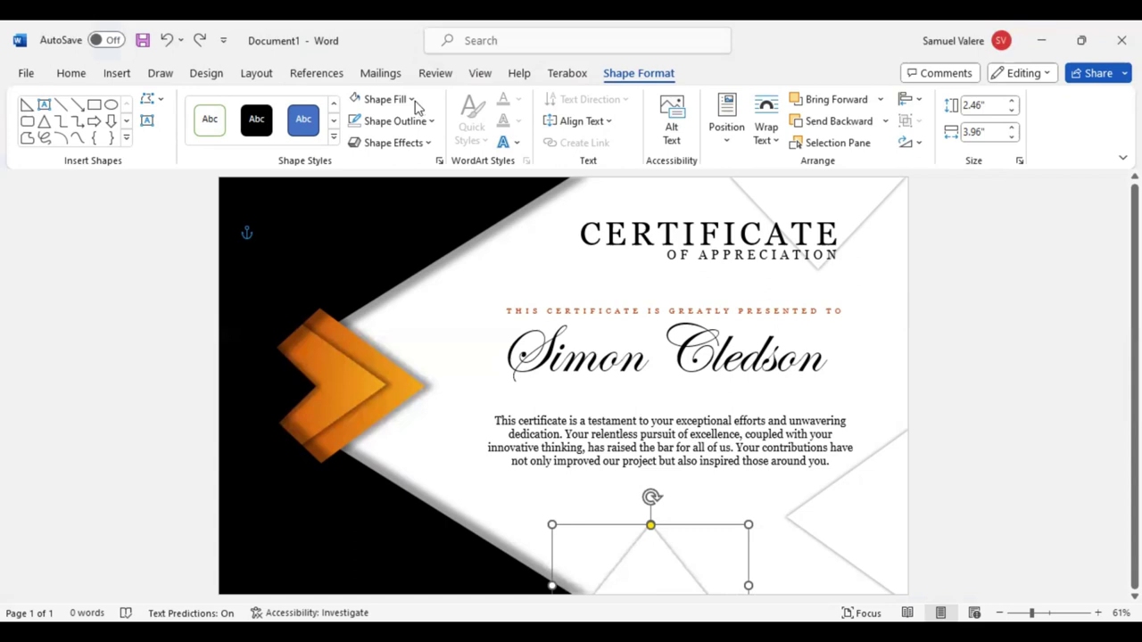
# - Nudge the bottom triangle right and add a text box reading 'Signature'
pyautogui.press('Right')
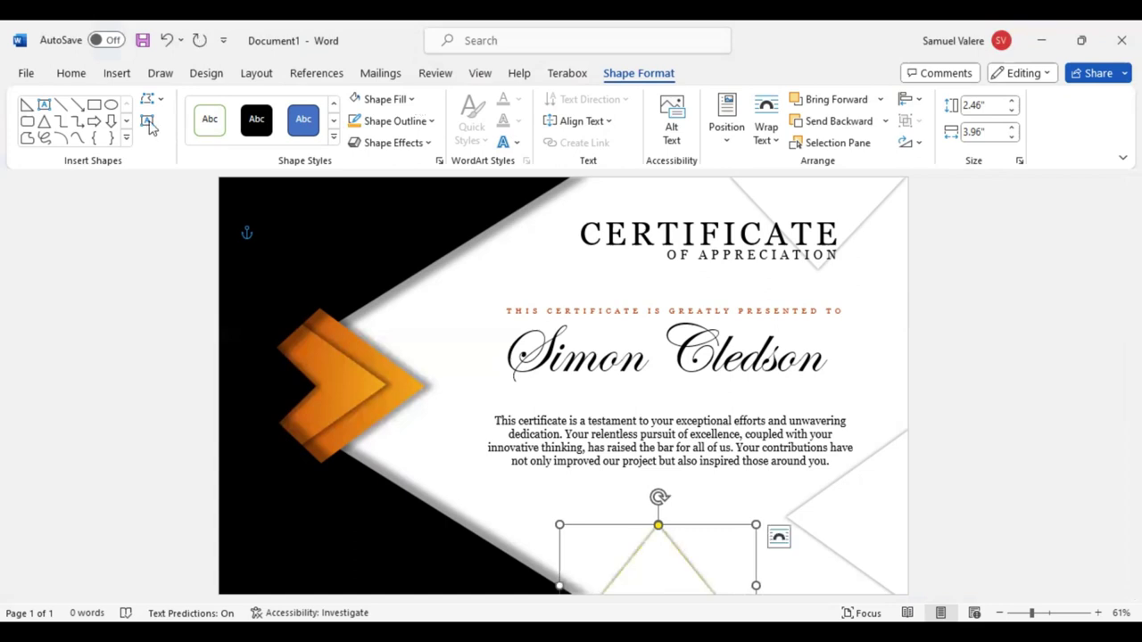
pyautogui.click(148, 122)
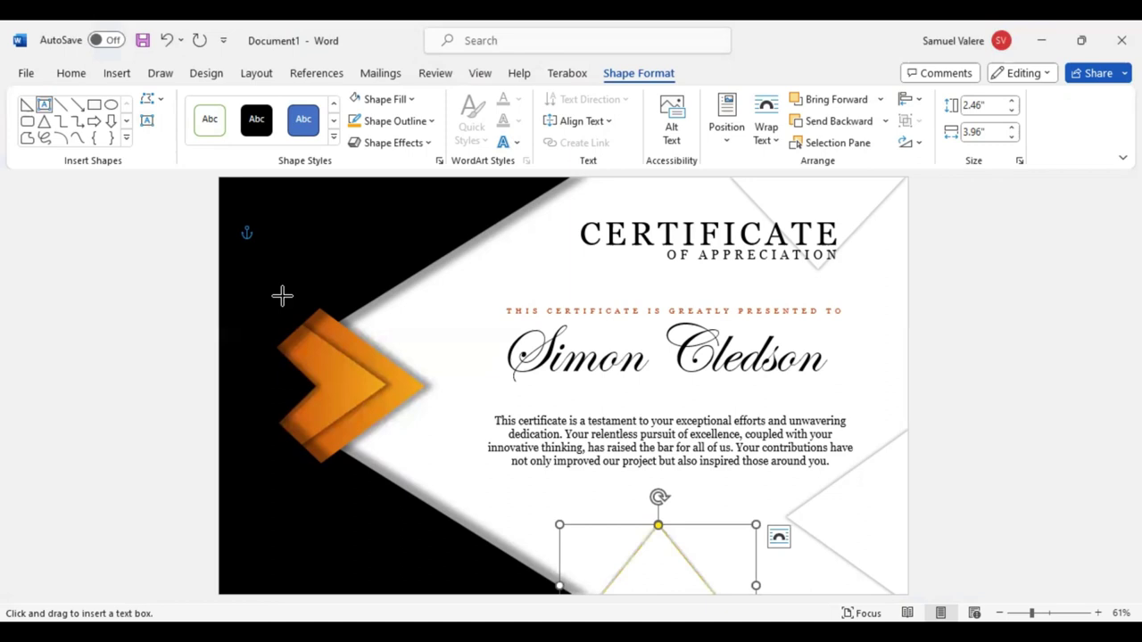
pyautogui.moveTo(546, 507); pyautogui.dragTo(562, 526)
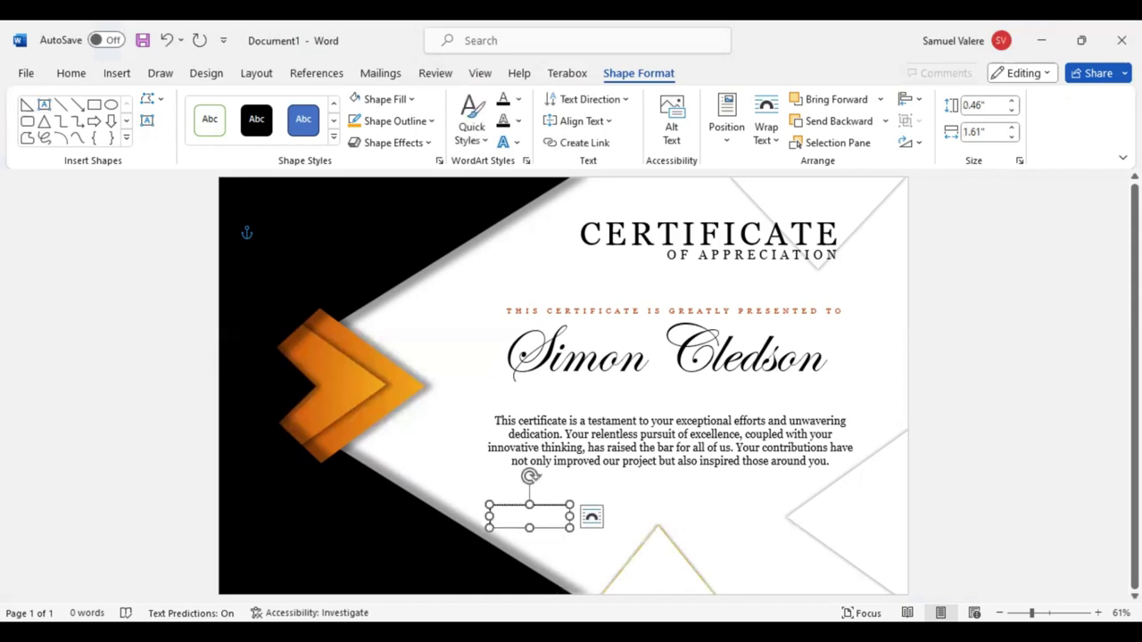
pyautogui.write('Signature')
# - Format the label as centred Georgia 12 pt all caps and position it below the paragraph
pyautogui.hotkey('ctrl', 'a')
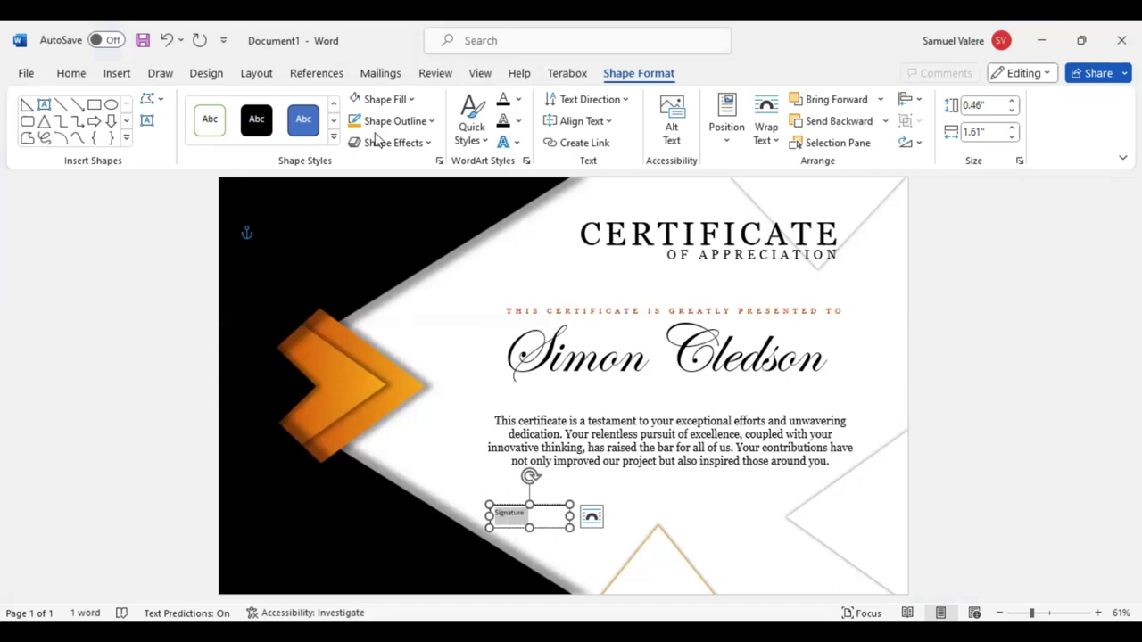
pyautogui.hotkey('ctrl', 'e')
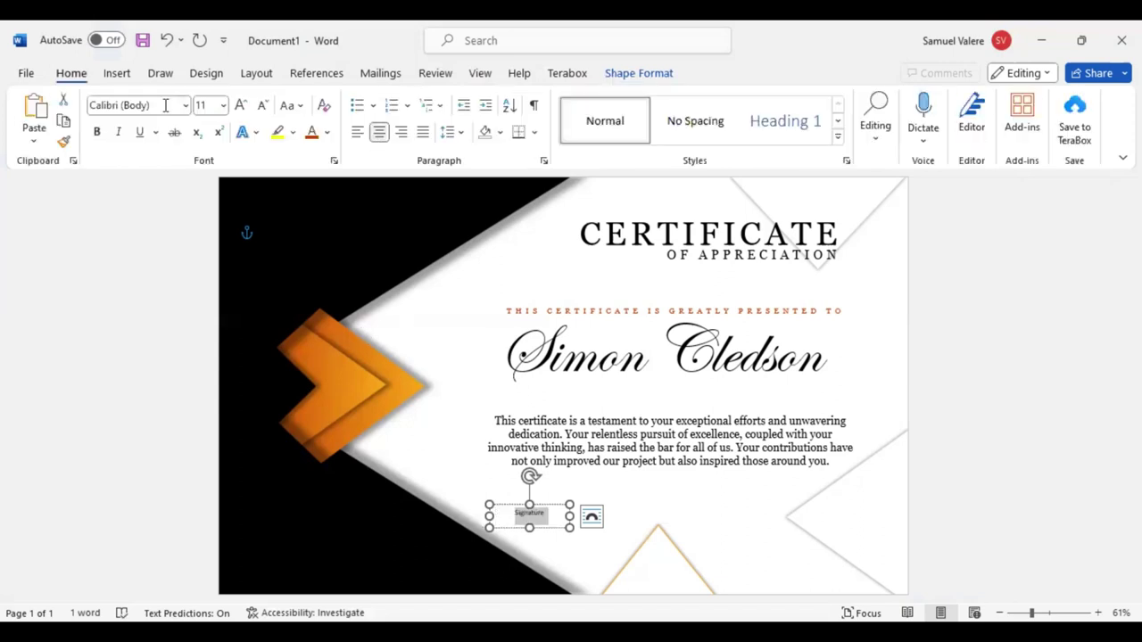
pyautogui.click(165, 106)
pyautogui.write('Georgia')
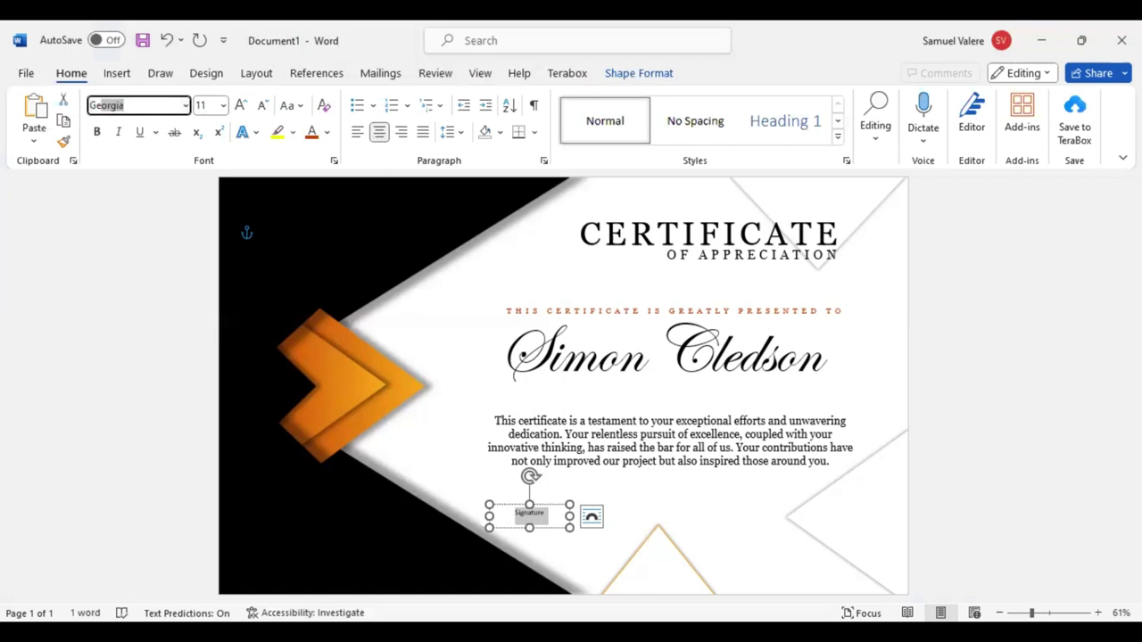
pyautogui.press('Return')
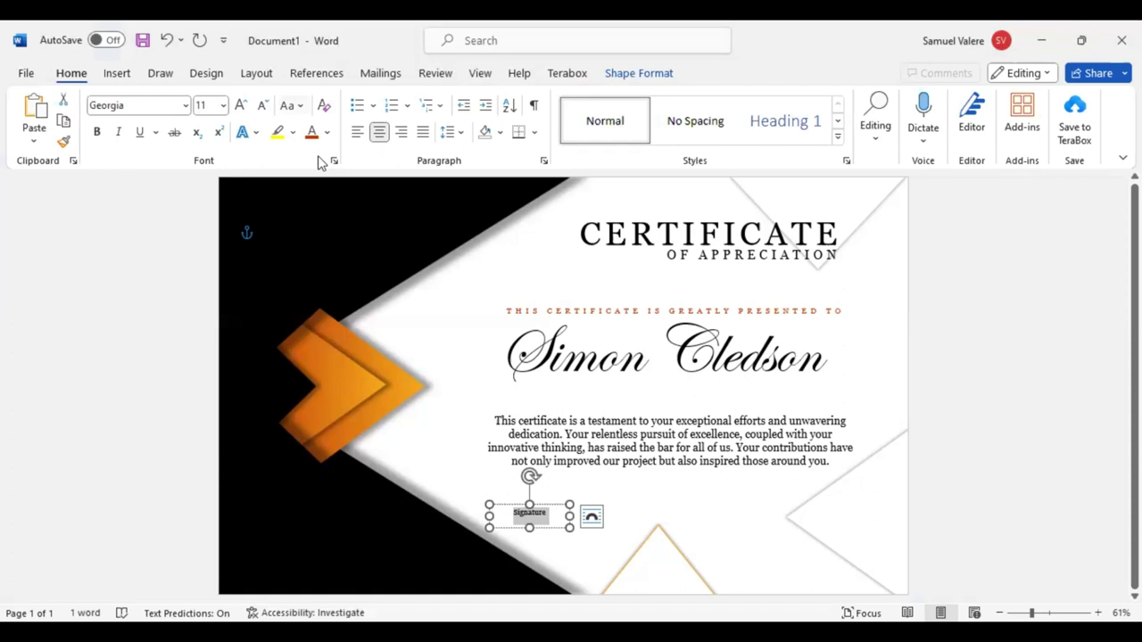
pyautogui.click(240, 105)
pyautogui.hotkey('ctrl', 'shift', 'a')
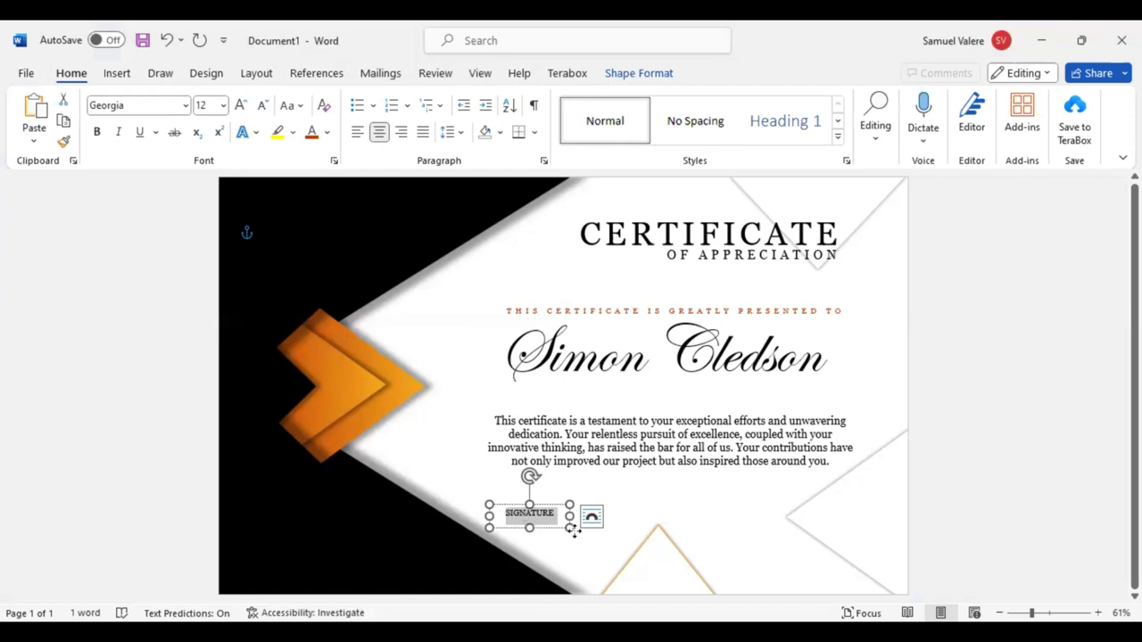
pyautogui.moveTo(572, 530); pyautogui.dragTo(571, 539)
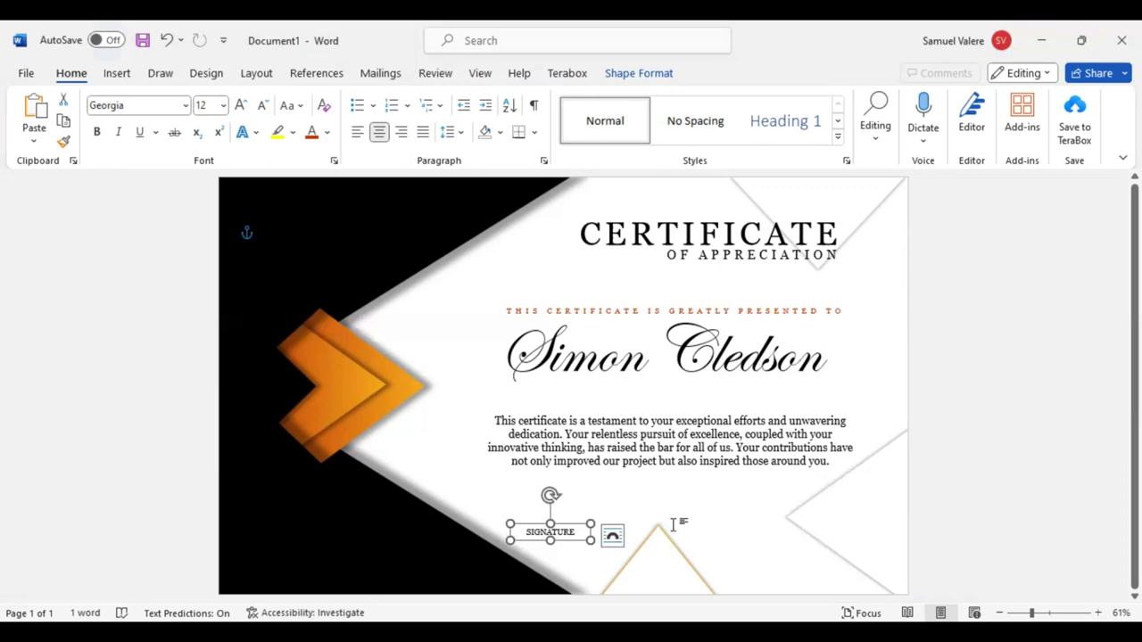
# - Copy the SIGNATURE label to the lower right of the certificate
pyautogui.click(673, 525)
pyautogui.hotkey('ctrl', 'v')
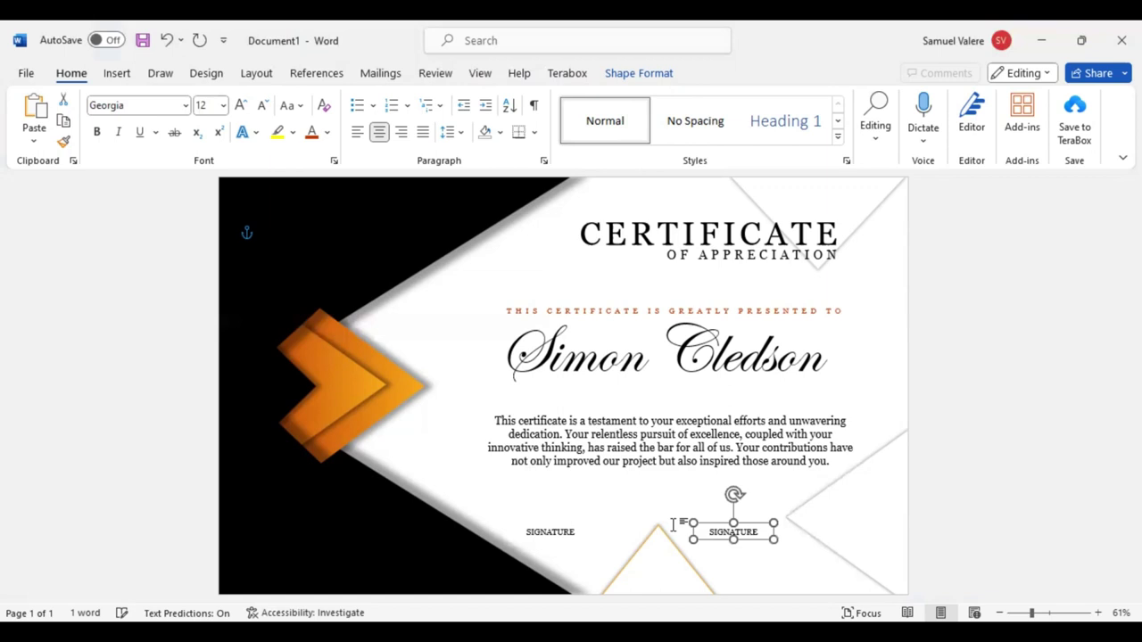
pyautogui.press('Right')
pyautogui.press('Right')
pyautogui.press('Right')
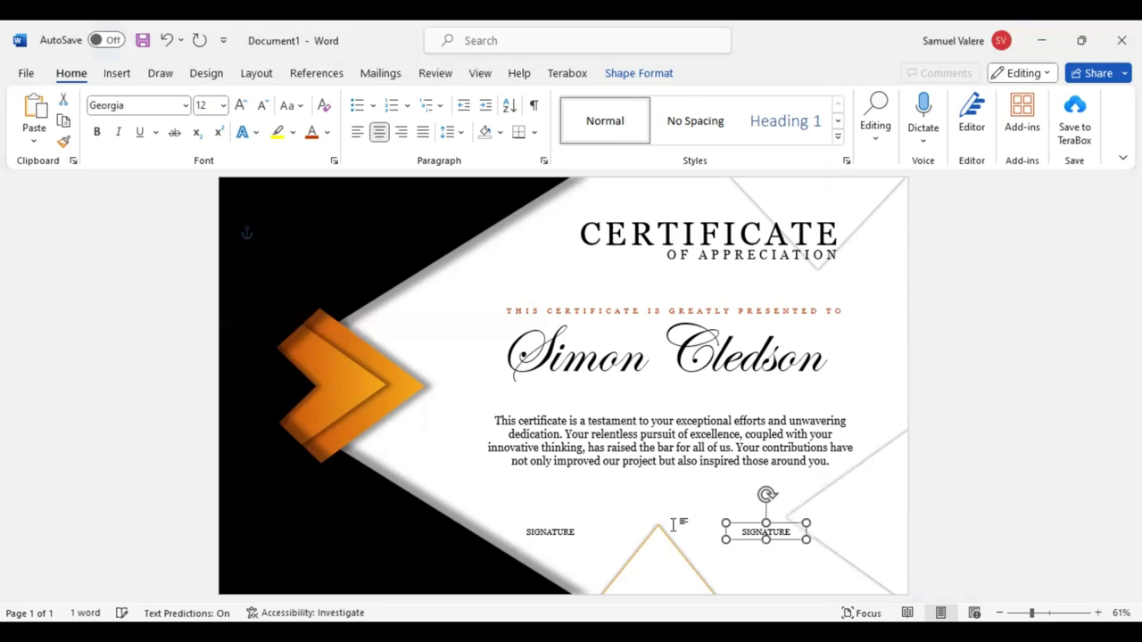
pyautogui.press('Right')
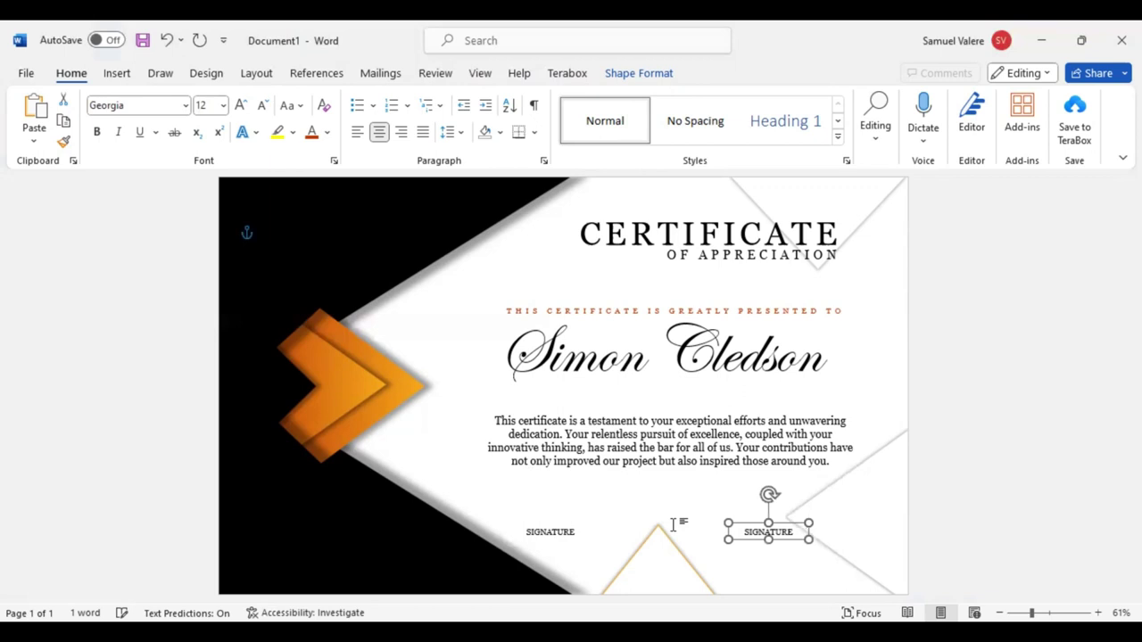
# - Raise the right-edge white triangle slightly and narrow it from its left side
pyautogui.press('Tab')
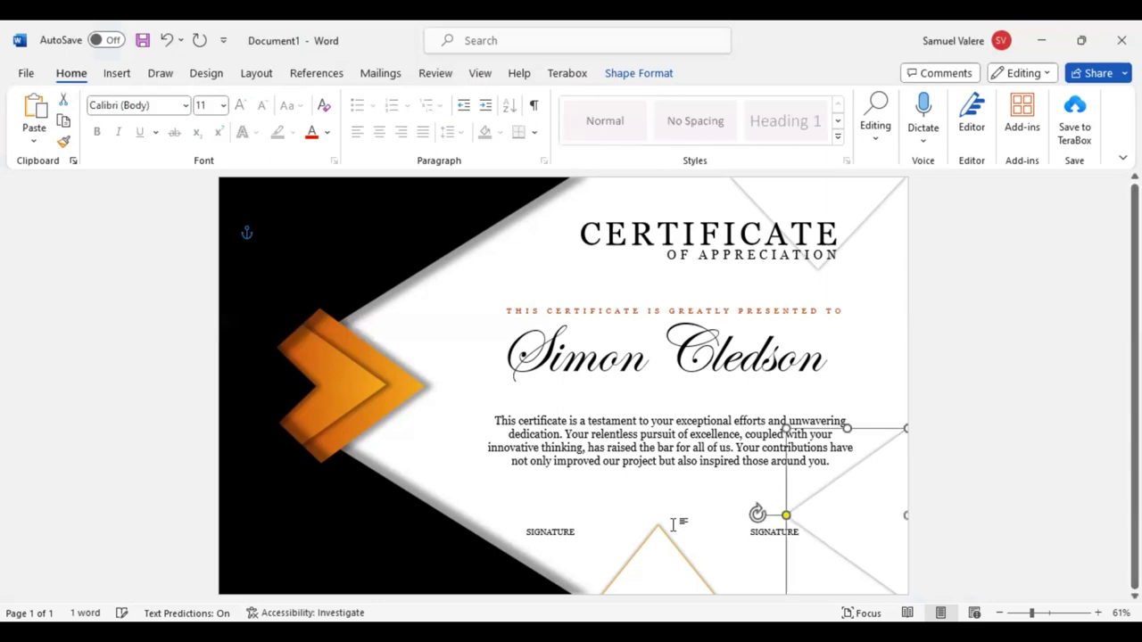
pyautogui.press('Up')
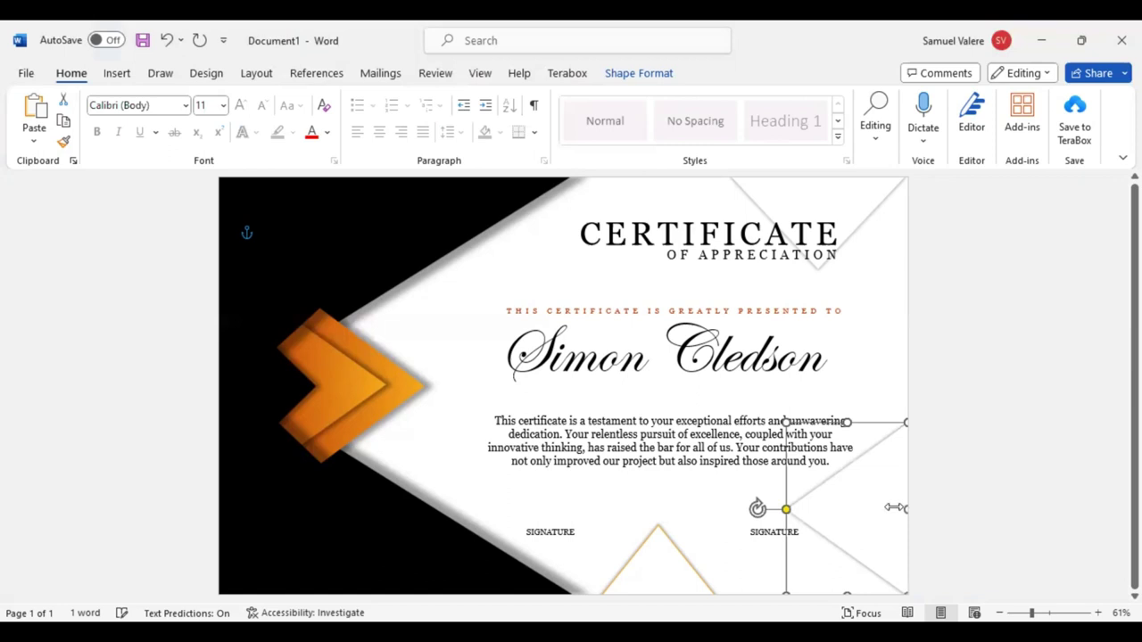
pyautogui.hotkey('shift', 'Left')
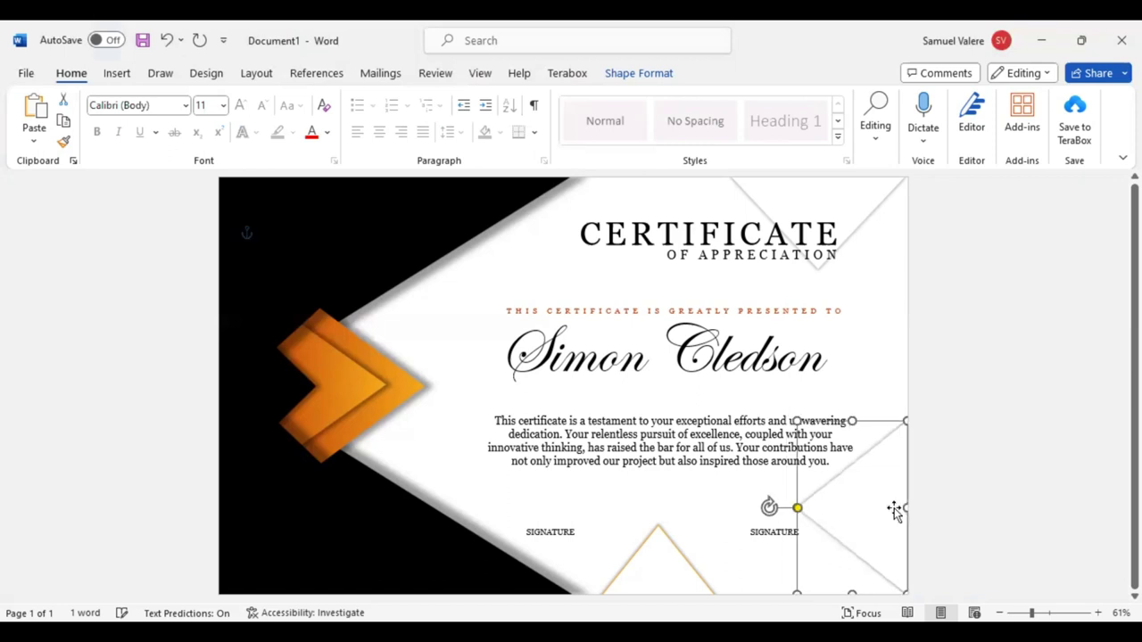
pyautogui.click(893, 509)
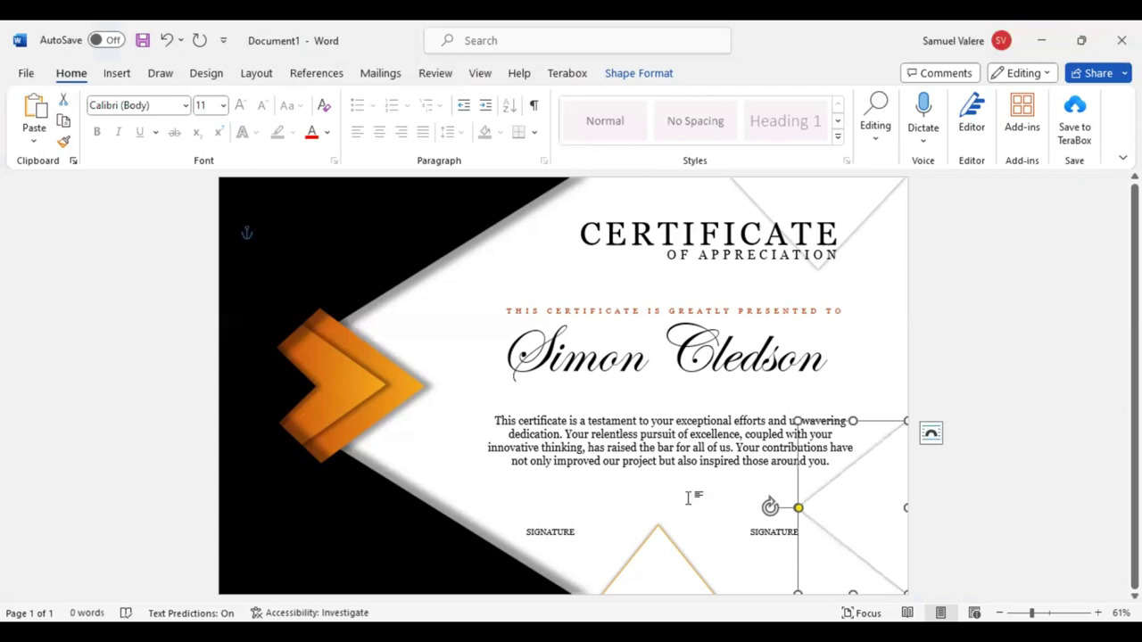
pyautogui.click(117, 73)
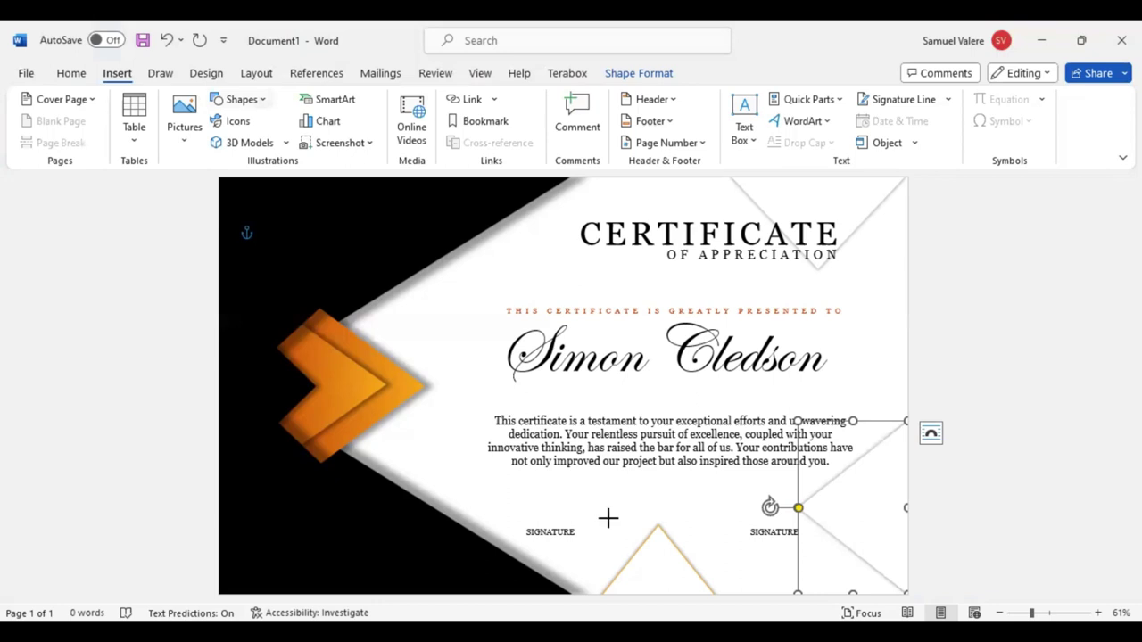
# - Draw a 2.09" signature line above the left label and duplicate it above the right label
pyautogui.moveTo(507, 517); pyautogui.dragTo(607, 517)
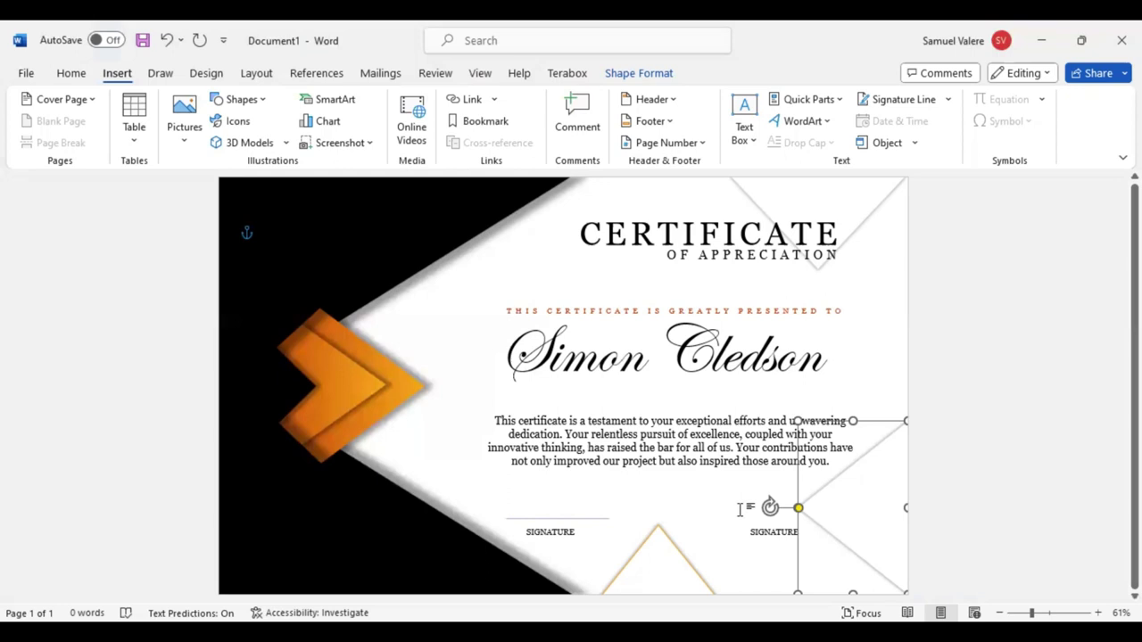
pyautogui.press('Tab')
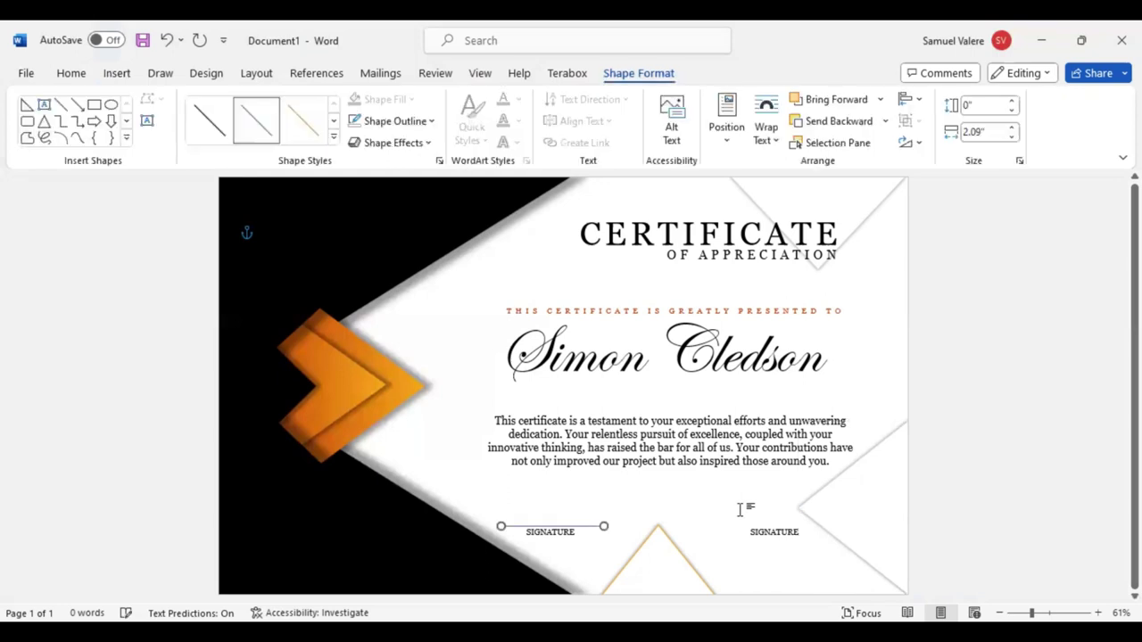
pyautogui.press('Up')
pyautogui.press('Up')
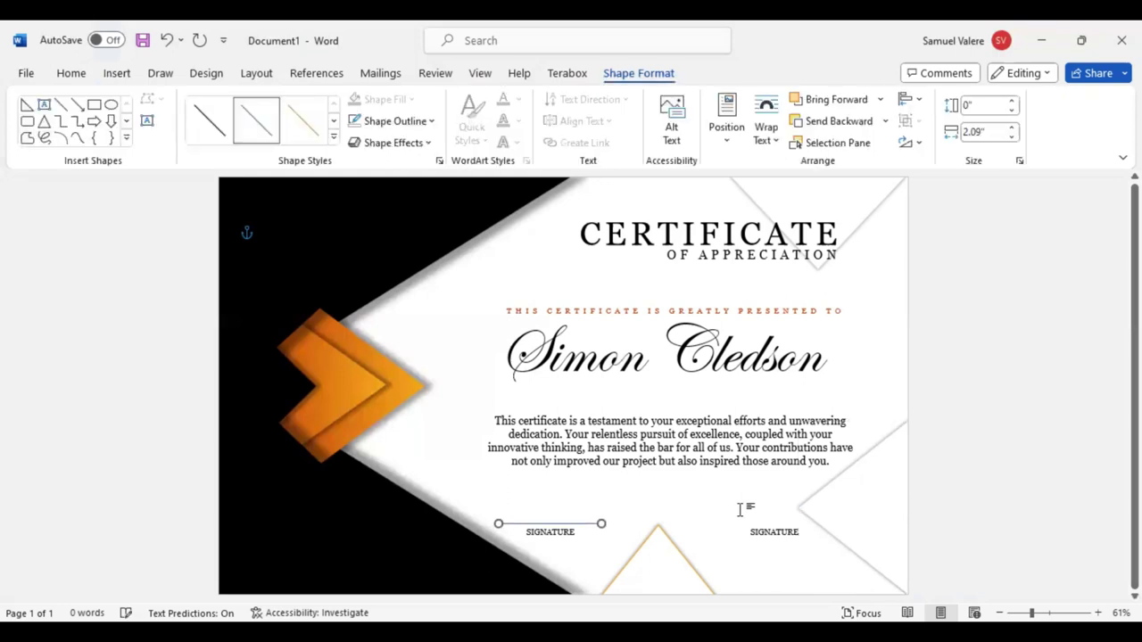
pyautogui.press('Down')
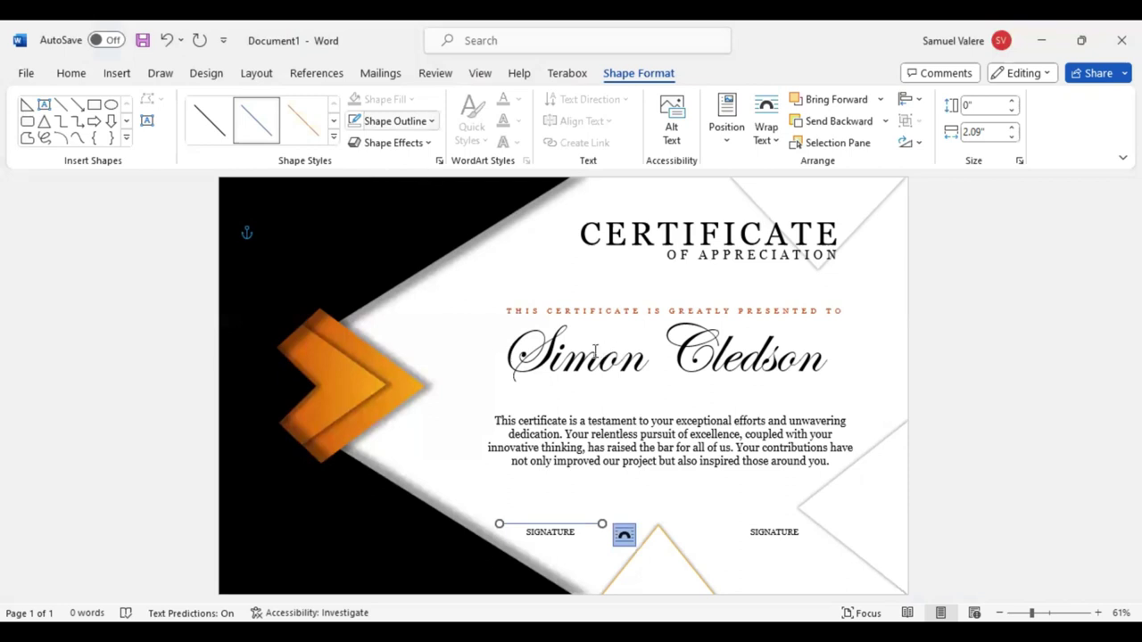
pyautogui.press('Right')
pyautogui.press('Down')
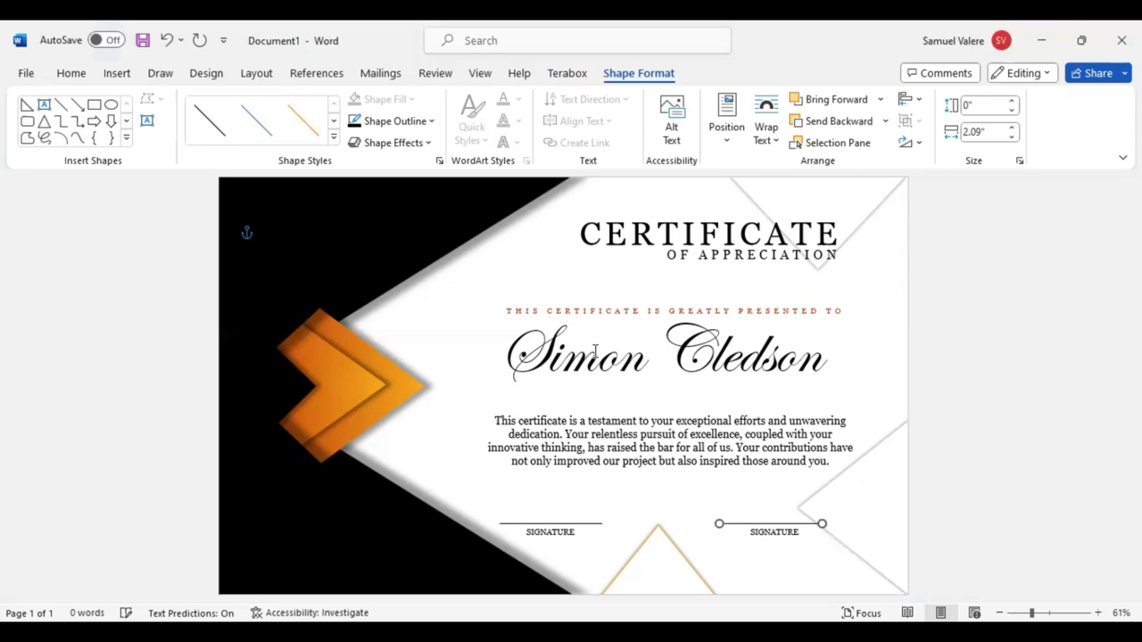
# - Nudge the right-edge white triangle slightly up and to the right
pyautogui.click(891, 500)
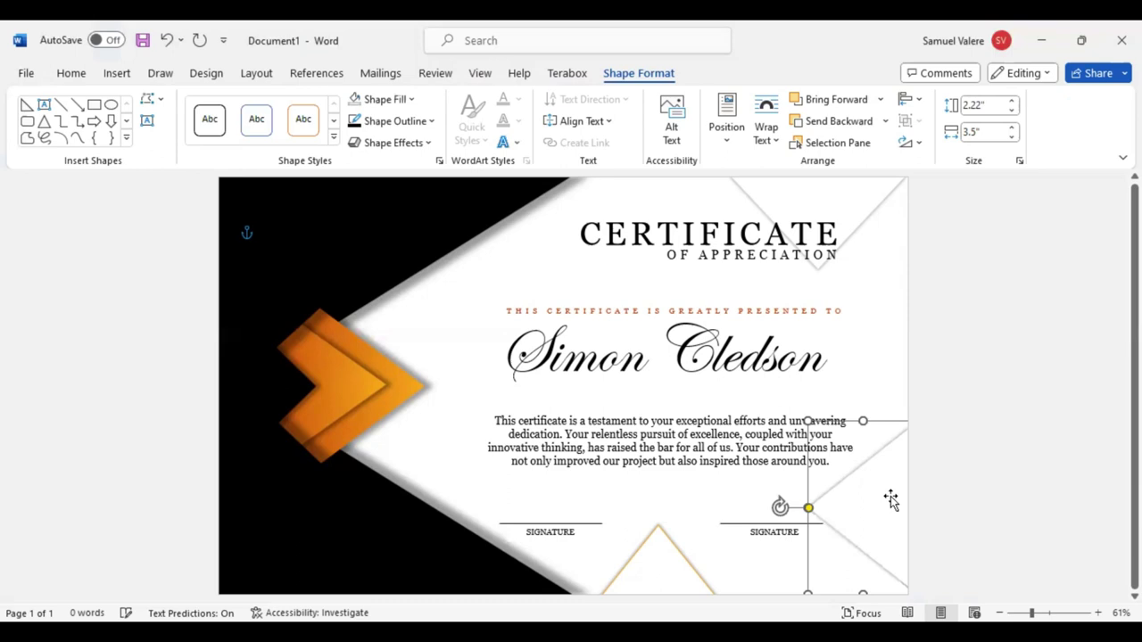
pyautogui.press('Right')
pyautogui.press('Up')
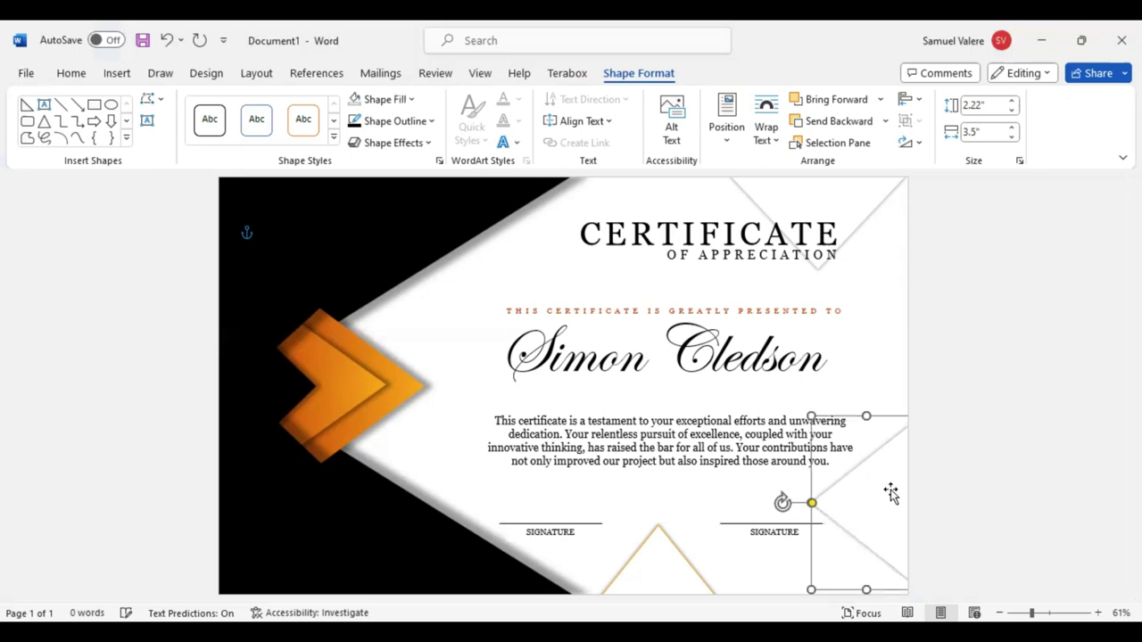
pyautogui.press('Up')
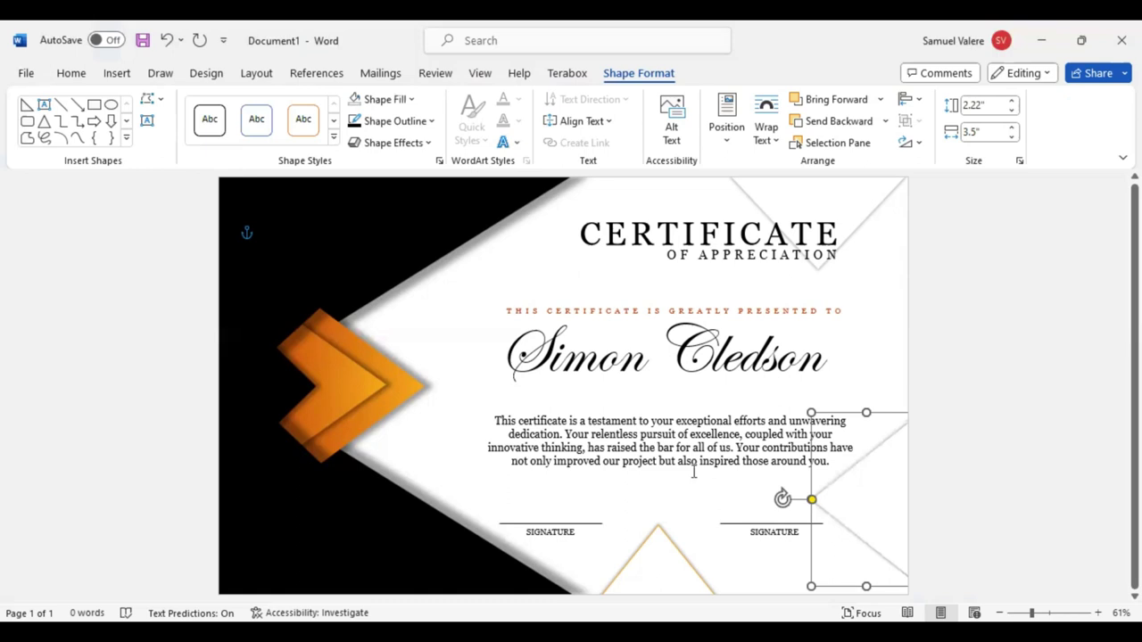